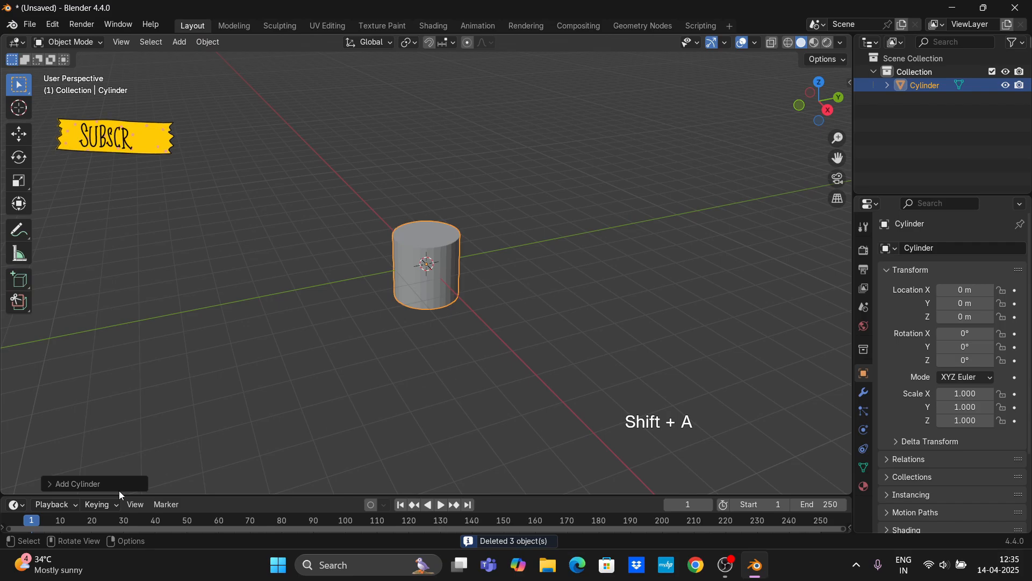
Reduce the new cylinder's vertex count and scale it along Z to about 0.846.
left_click(92, 483)
left_click_drag(184, 325, 169, 326)
key("s")
key("z")
left_click(596, 353)
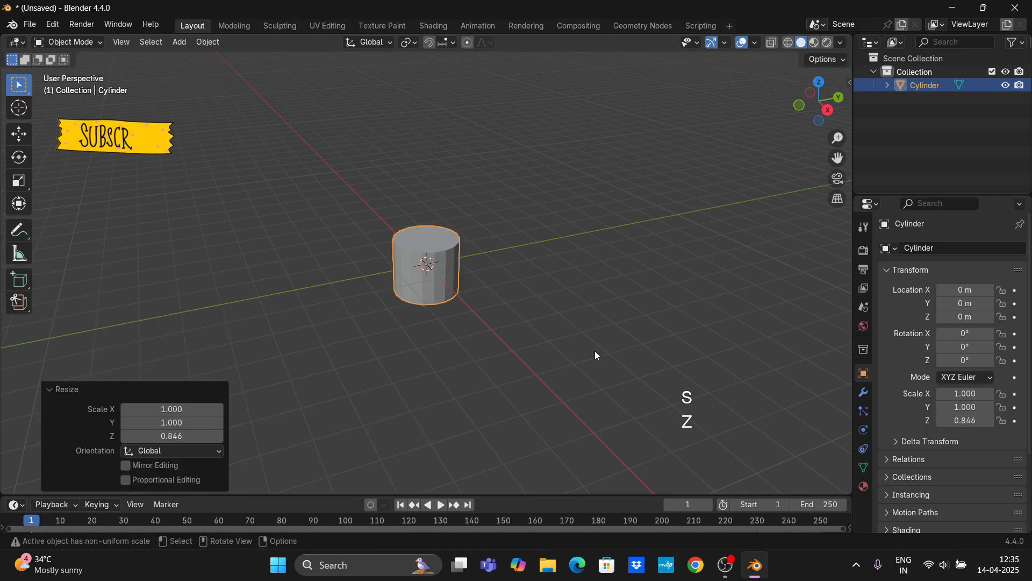
Extrude the cylinder's top face upward by about 4.235 m in Edit Mode.
scroll(557, 354, "up", 2)
mouse_move(557, 355)
middle_mouse_down()
mouse_move(565, 322)
mouse_move(553, 337)
middle_mouse_up()
scroll(553, 337, "down", 2)
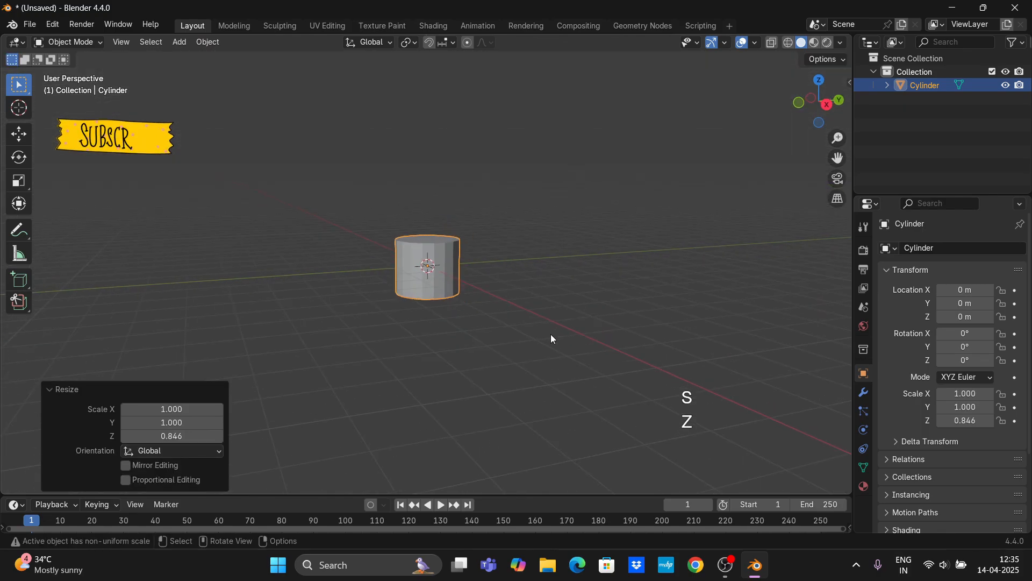
key("Tab")
key("3")
middle_click_drag(468, 293, 474, 310)
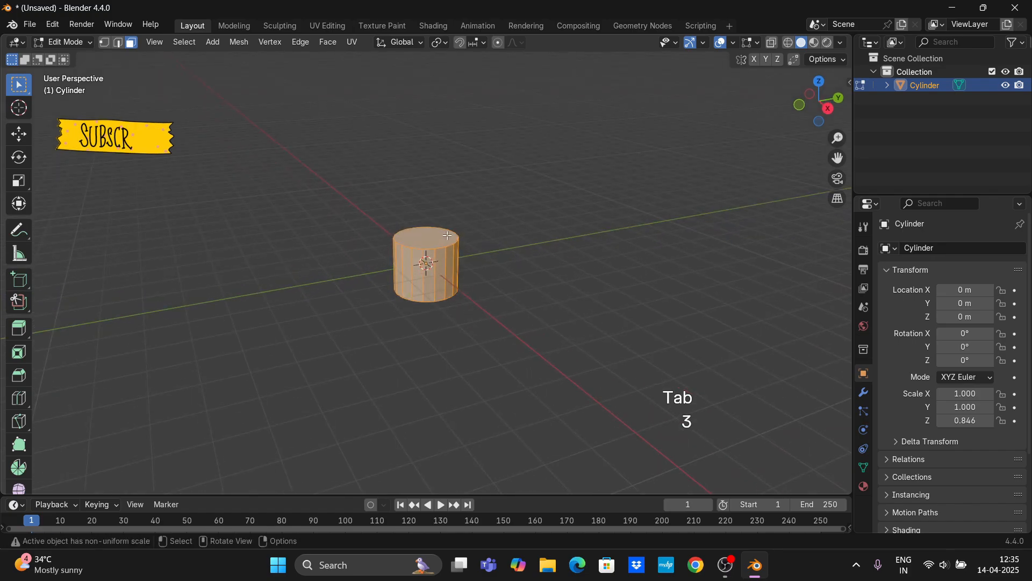
left_click(430, 239)
key("e")
left_click(559, 140)
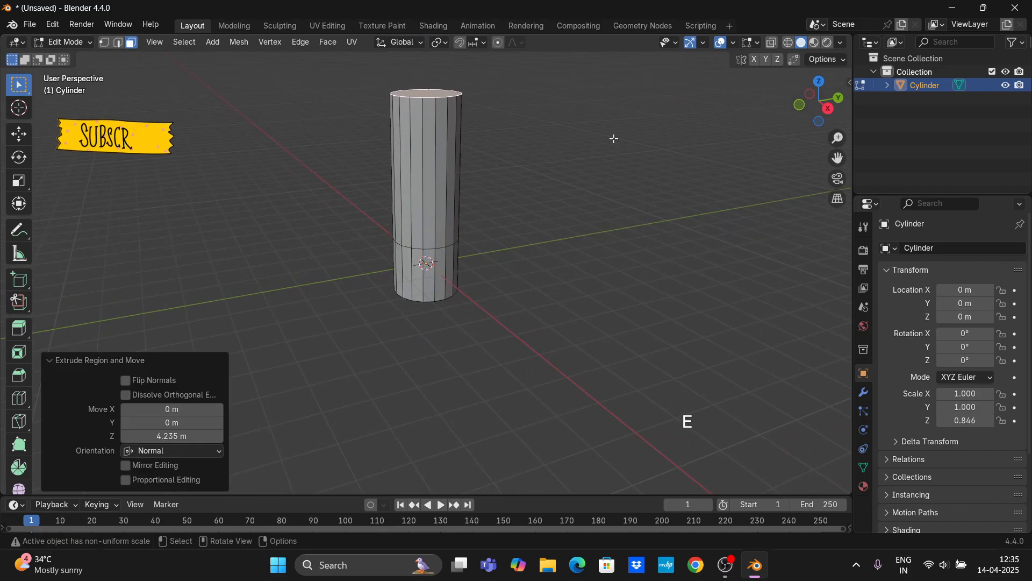
Scale the extruded top face down to about 0.606 so the column tapers upward.
left_click_drag(835, 158, 845, 188)
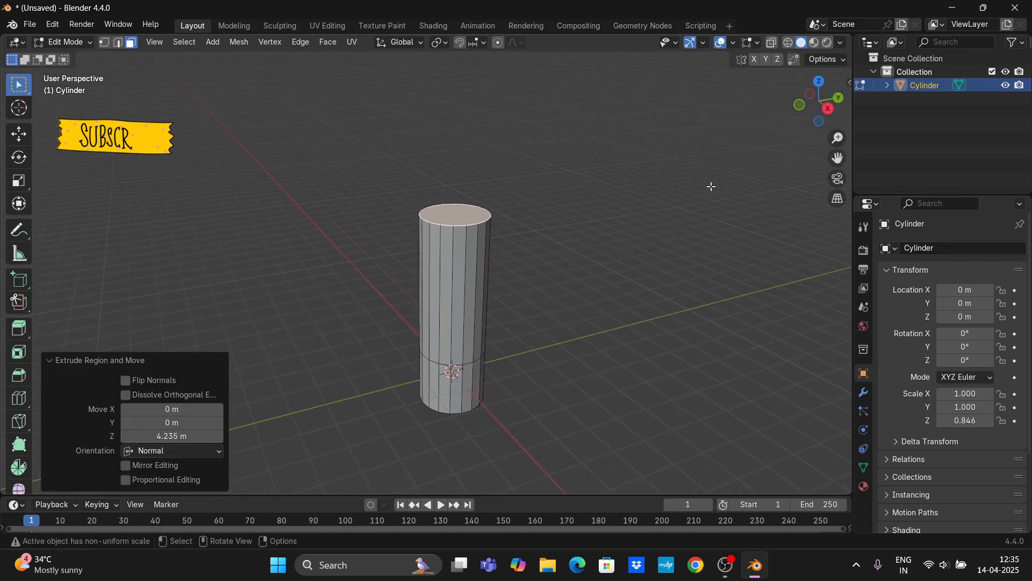
key("s")
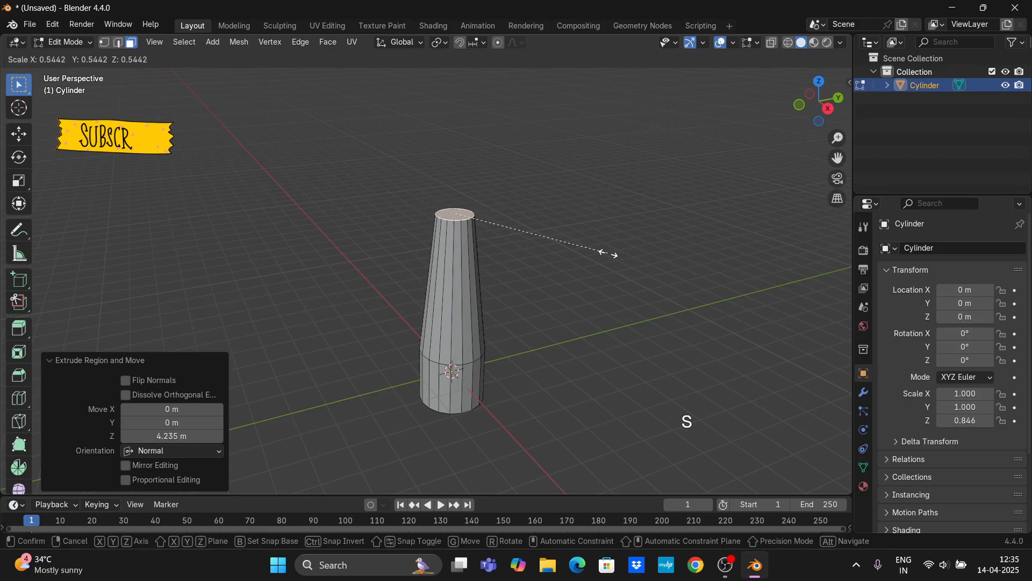
left_click(628, 254)
Extrude the top face in place and scale it out by about 1.312 to form an overhanging rim.
key("e")
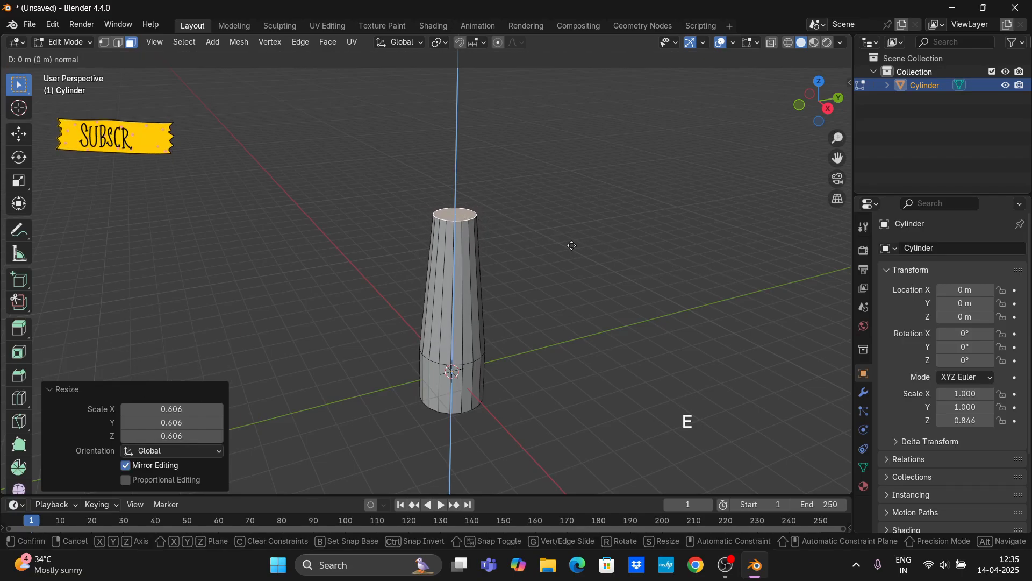
key("s")
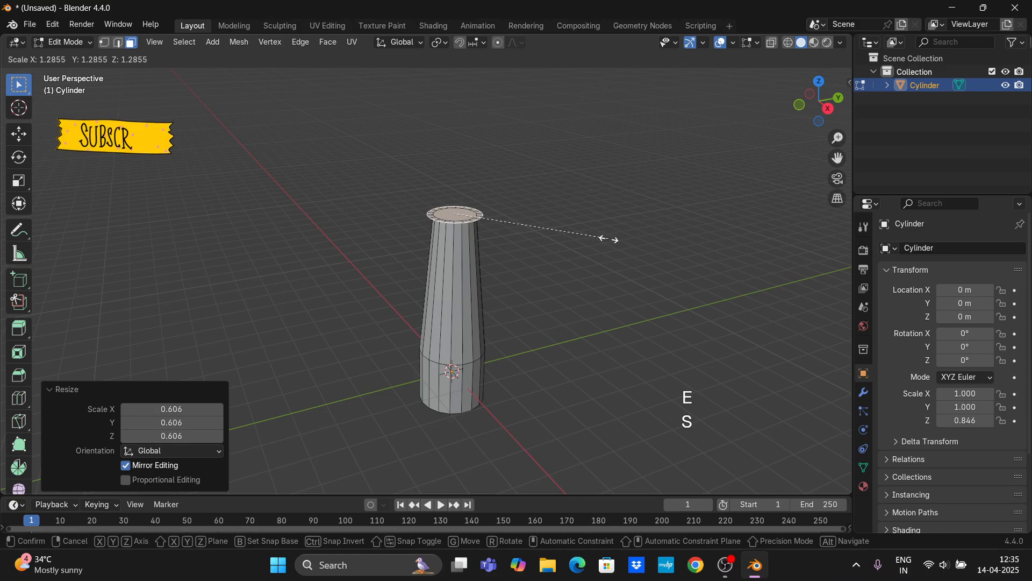
left_click(613, 238)
Extrude the rim's top face up about 0.87 m and shrink it to a point to form a conical roof.
key("e")
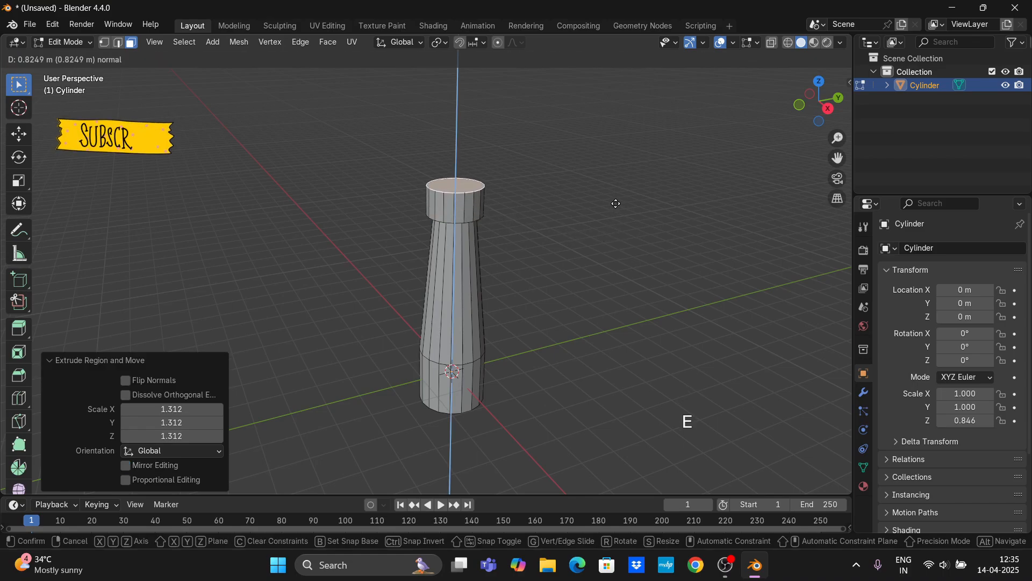
left_click(616, 204)
key("s")
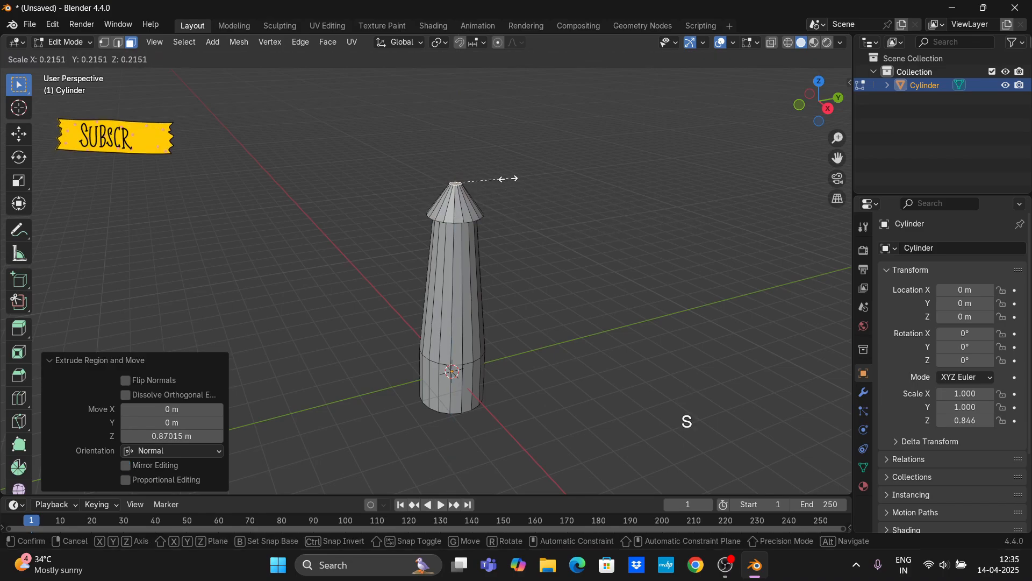
left_click(462, 183)
key("Tab")
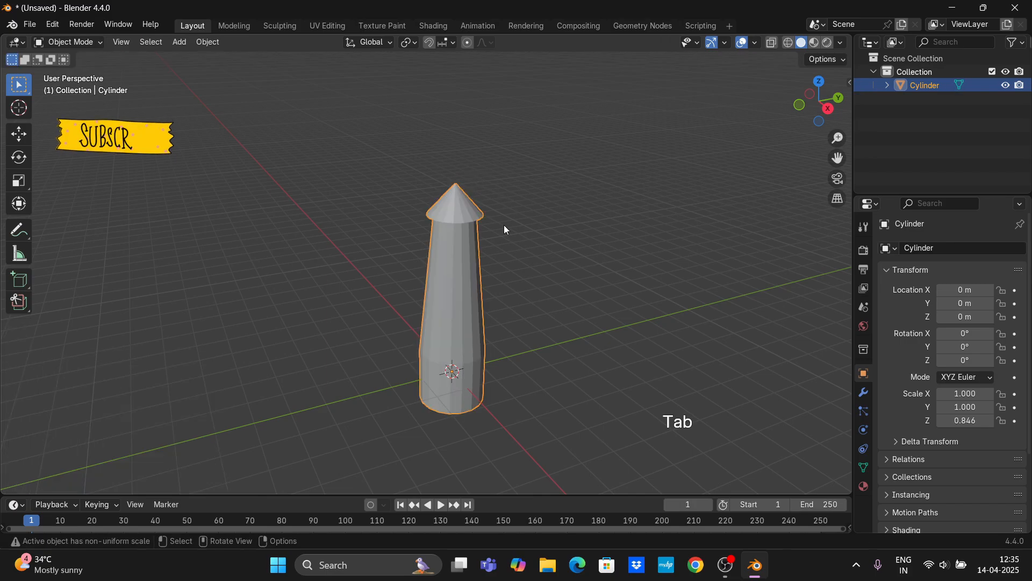
Add one loop cut around the tower shaft and slide it just under the roof, at a factor of about -0.975.
scroll(501, 249, "up", 1)
middle_click_drag(500, 248, 492, 227)
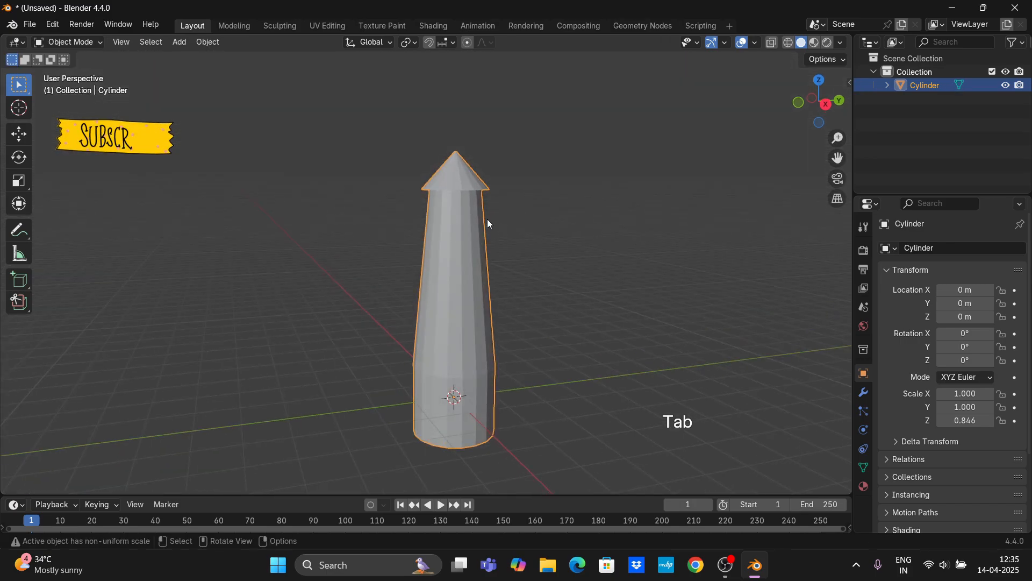
key("Tab")
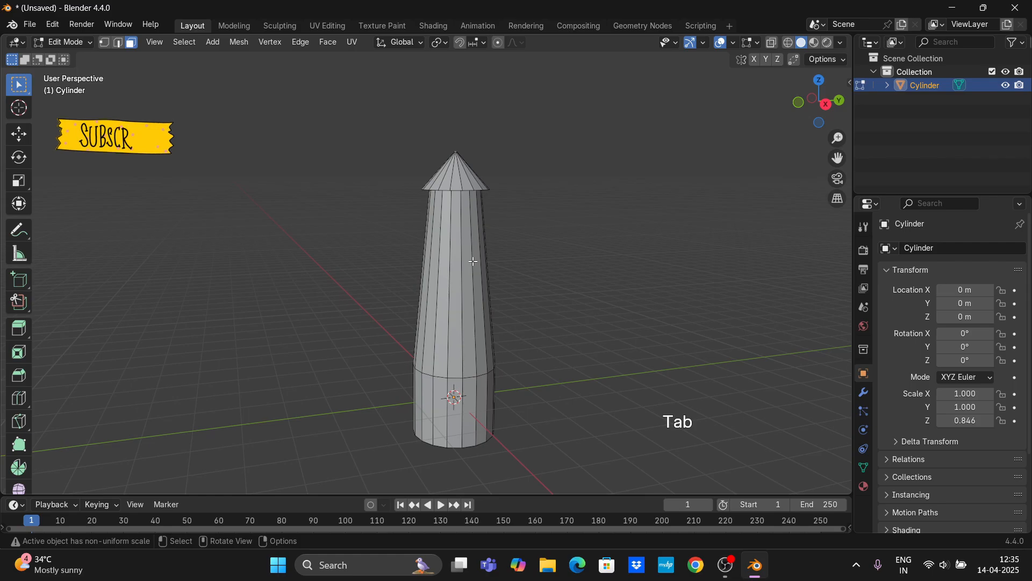
key("ctrl+r")
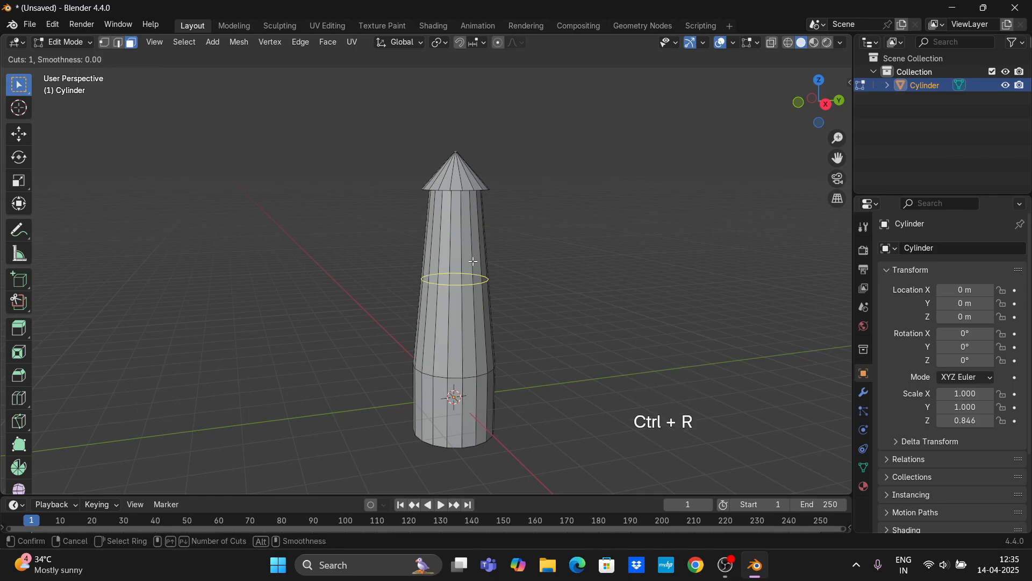
left_click(473, 262)
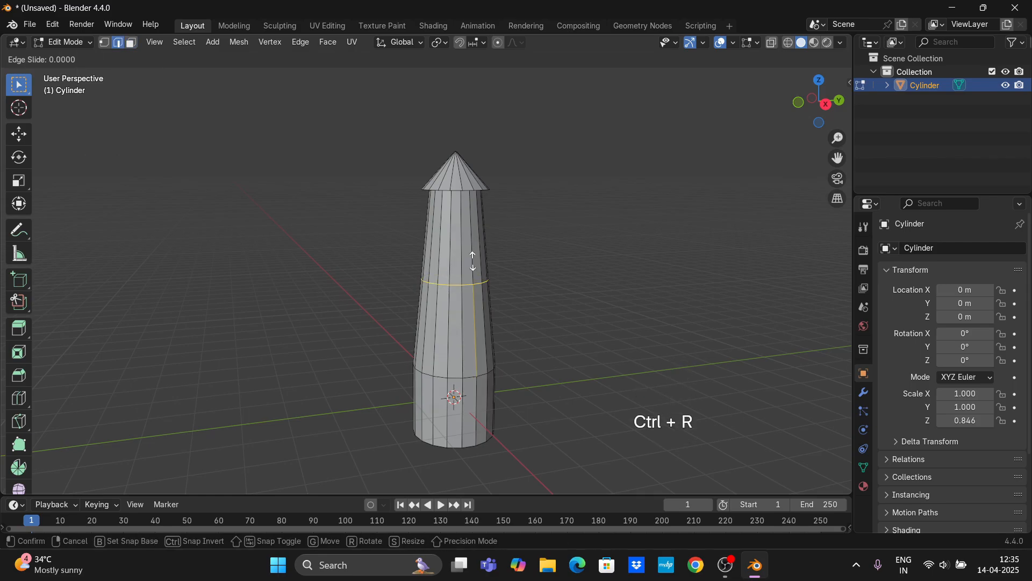
left_click(487, 169)
Select the narrow face ring directly under the roof and extrude it along normals by about 0.288 m.
scroll(500, 178, "up", 4)
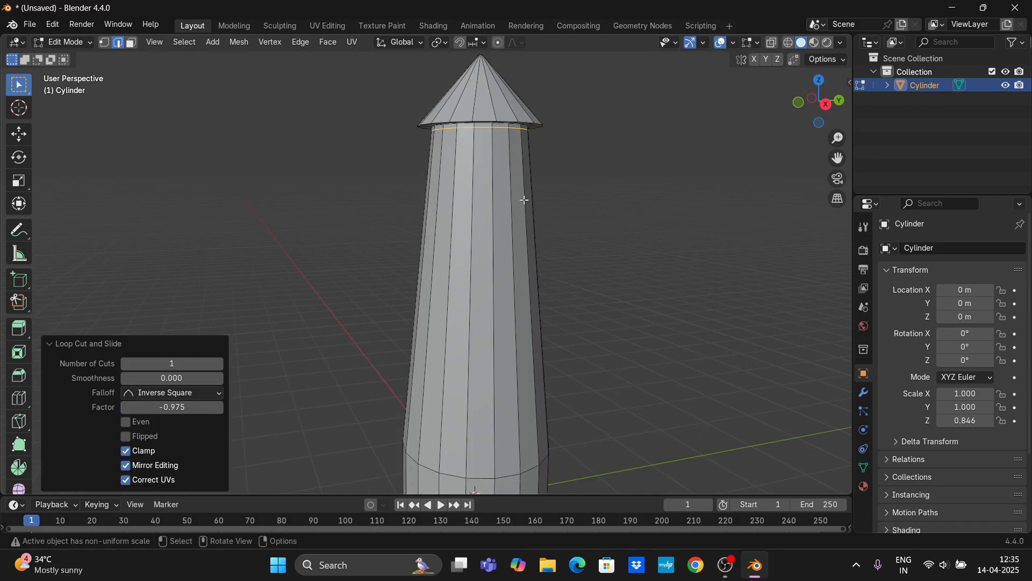
key("3")
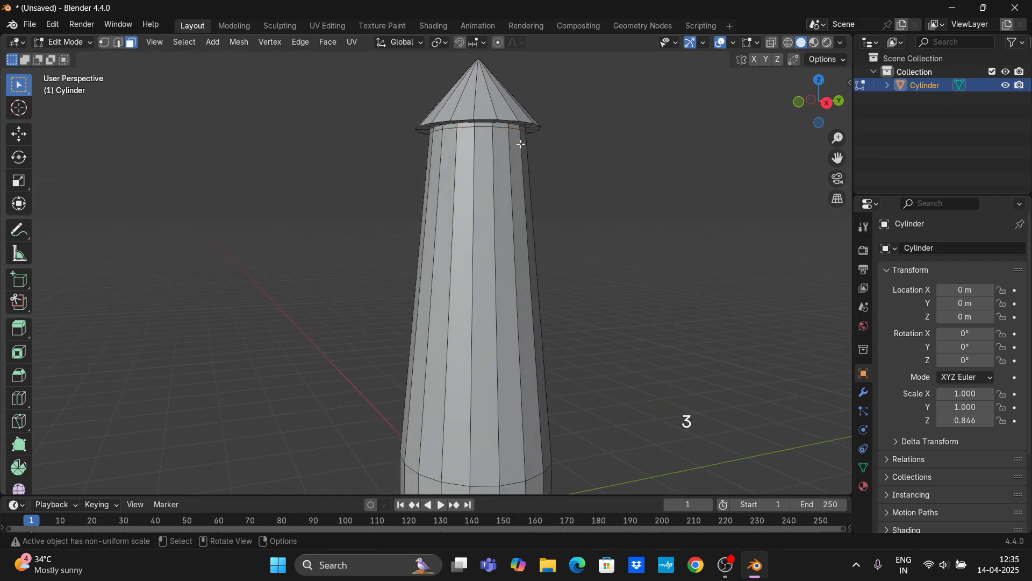
key("alt+e")
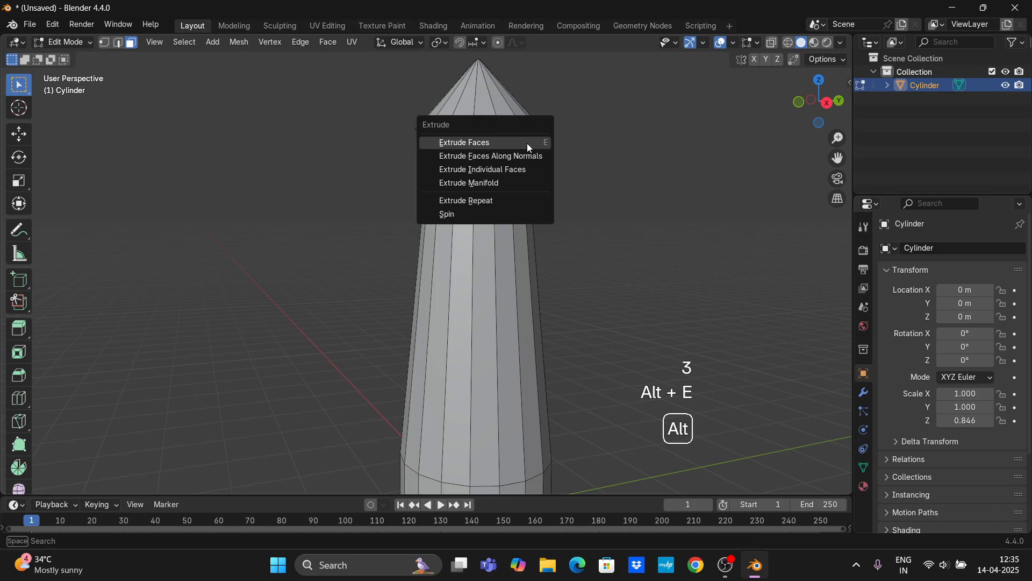
left_click(527, 157)
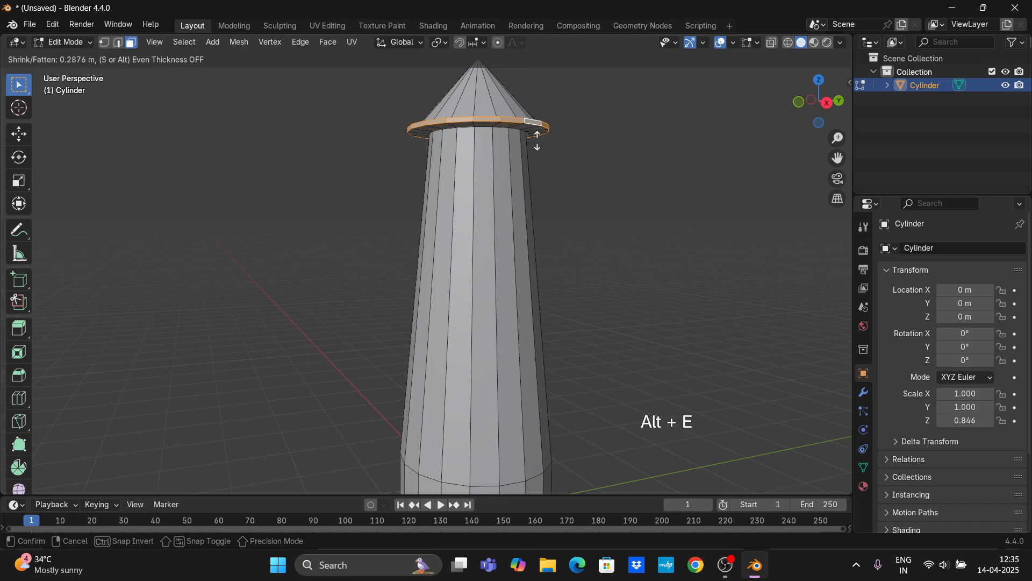
left_click(536, 139)
Add another loop cut around the shaft and slide it up close beneath the extruded ring.
scroll(670, 169, "down", 5)
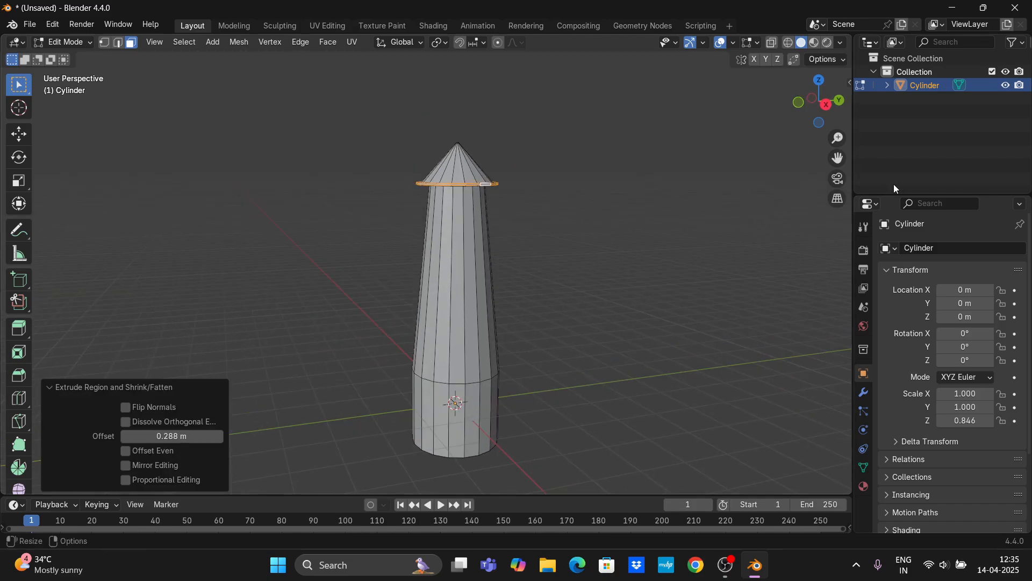
left_click_drag(838, 157, 811, 157)
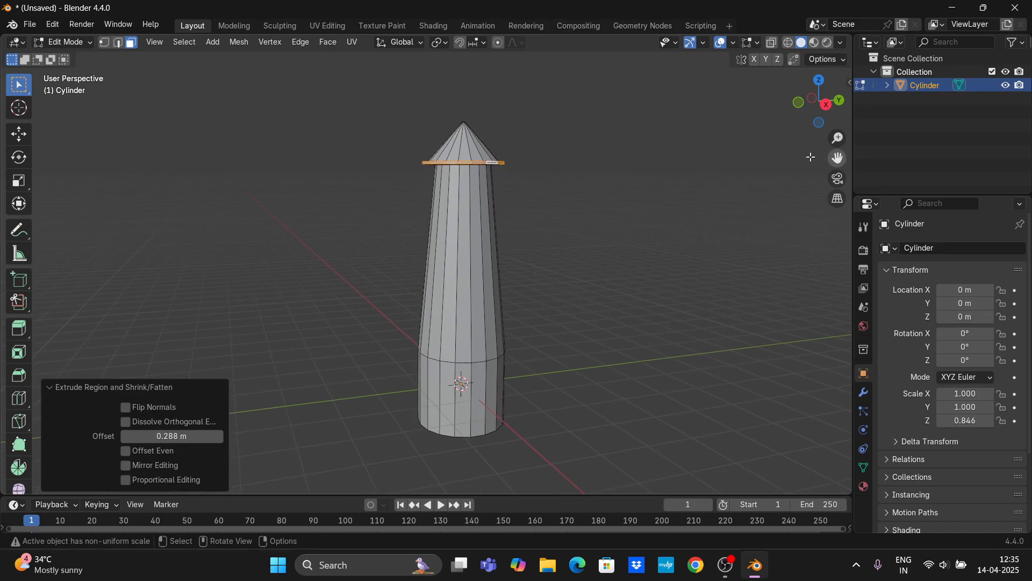
key("ctrl+r")
left_click(494, 218)
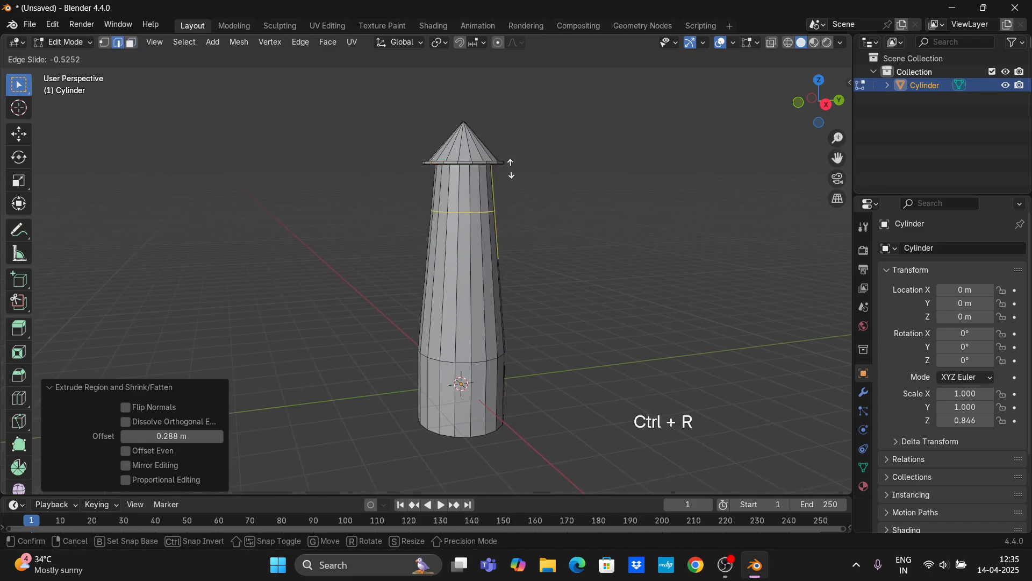
left_click(527, 129)
Extrude the second narrow face ring below the roof along normals by about 0.16 m and clear the selection.
scroll(530, 132, "up", 2)
key("3")
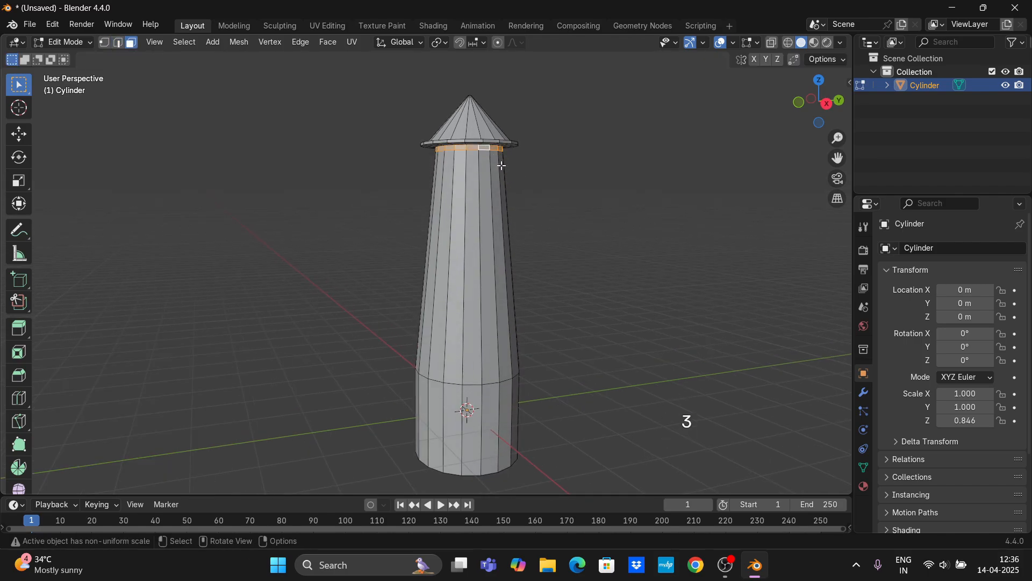
key("alt+e")
left_click(497, 166)
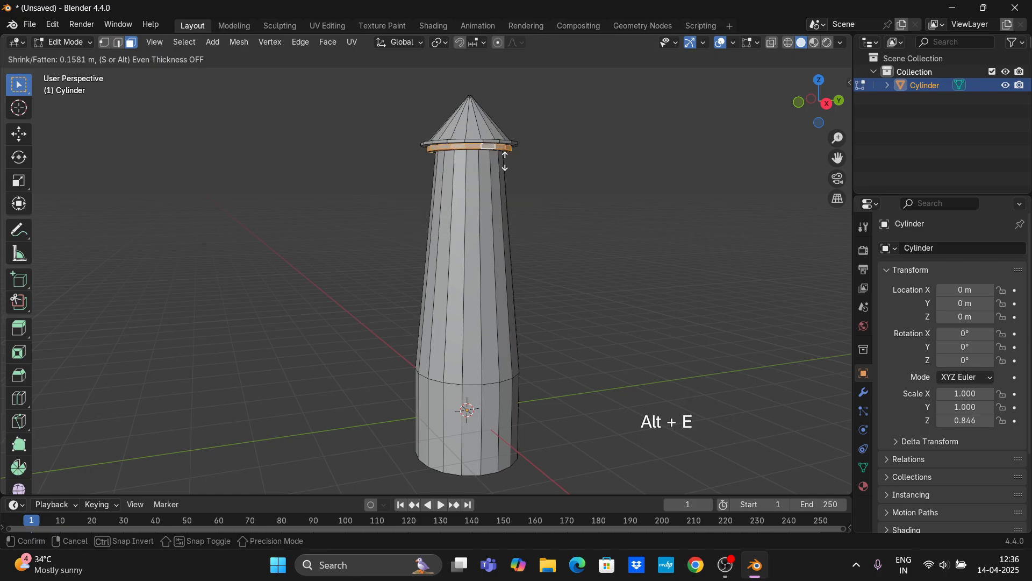
left_click(505, 162)
left_click(627, 205)
Select the ring of side faces at the tower's base and extrude it along normals by about 0.193 m with even thickness.
scroll(628, 207, "down", 2)
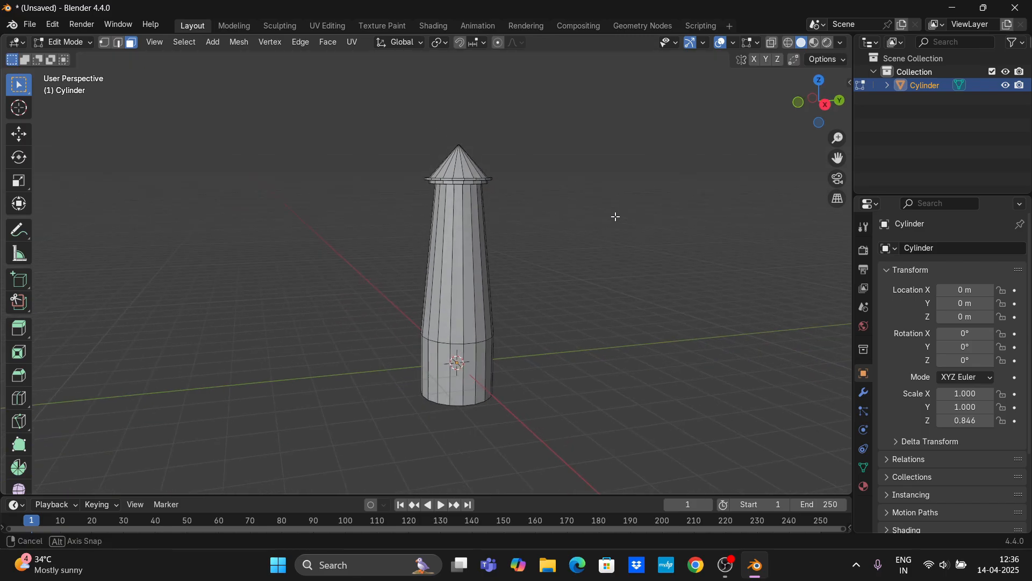
scroll(499, 330, "up", 2)
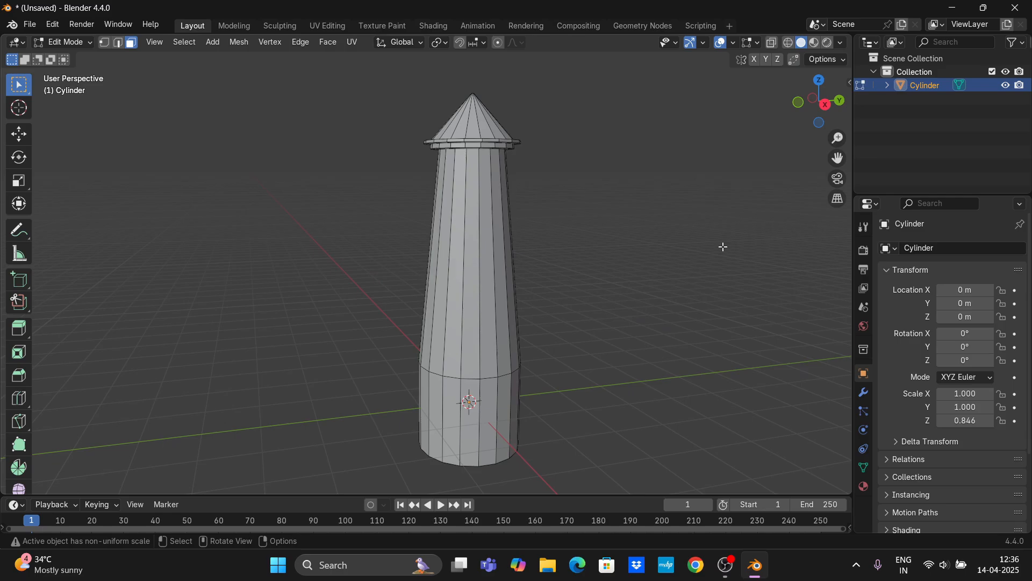
left_click_drag(837, 158, 853, 84)
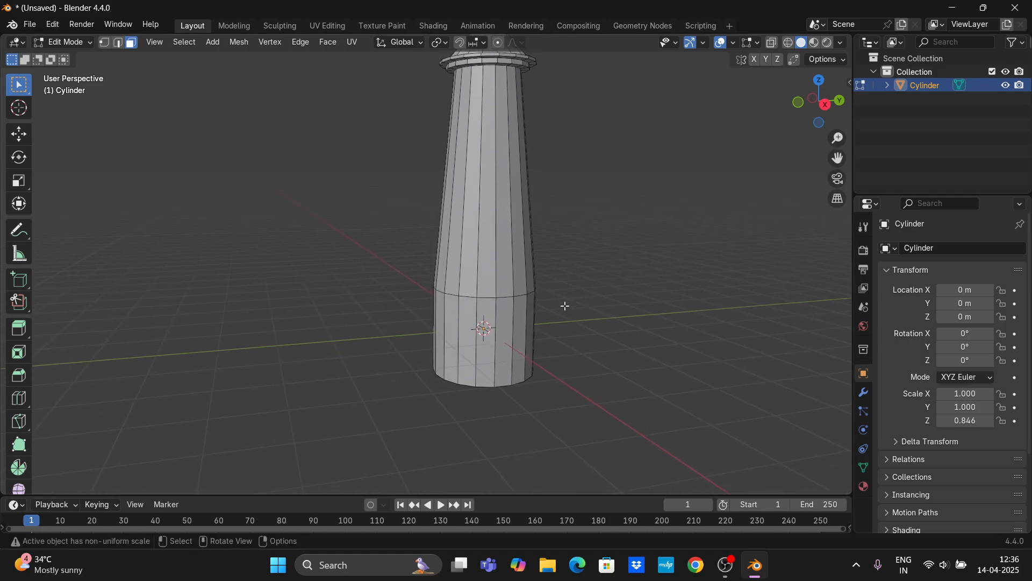
left_click(511, 331, "alt")
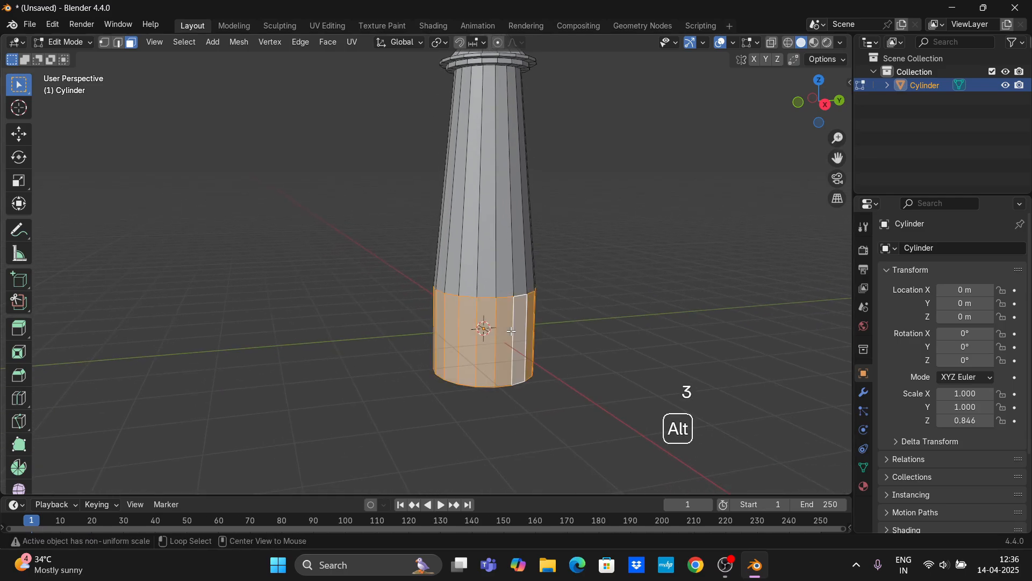
key("alt+e")
left_click(514, 332)
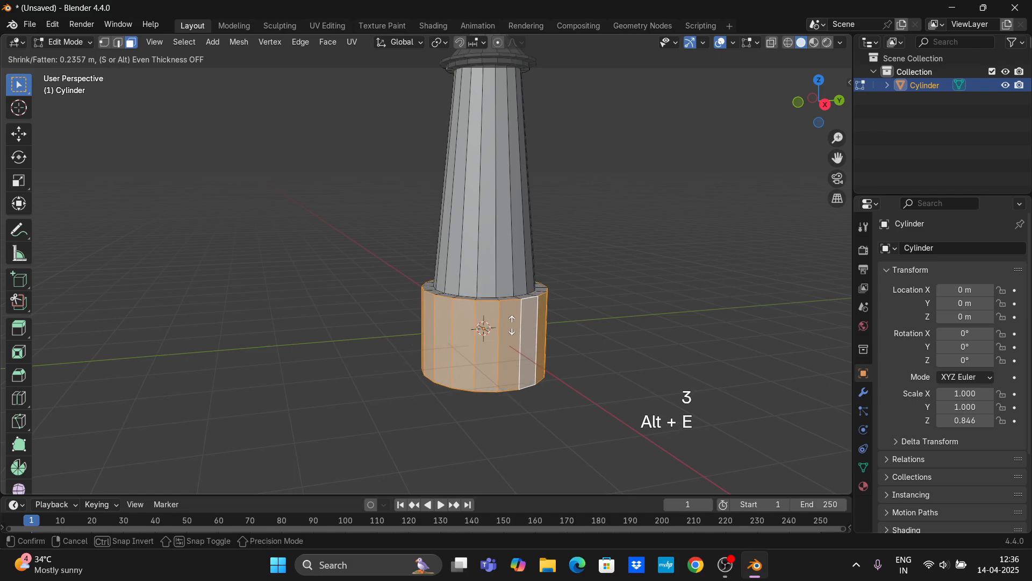
key("s")
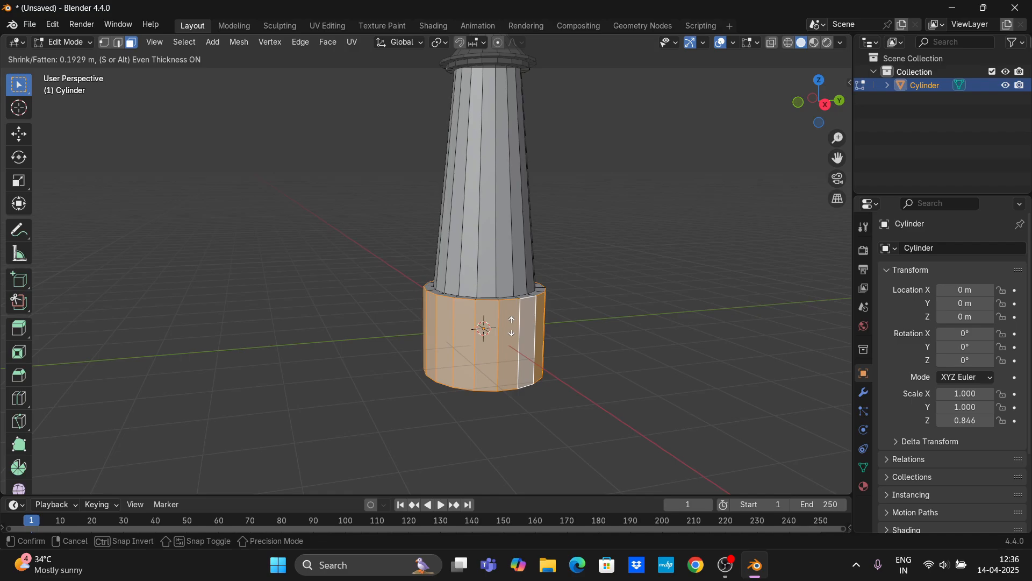
left_click(512, 327)
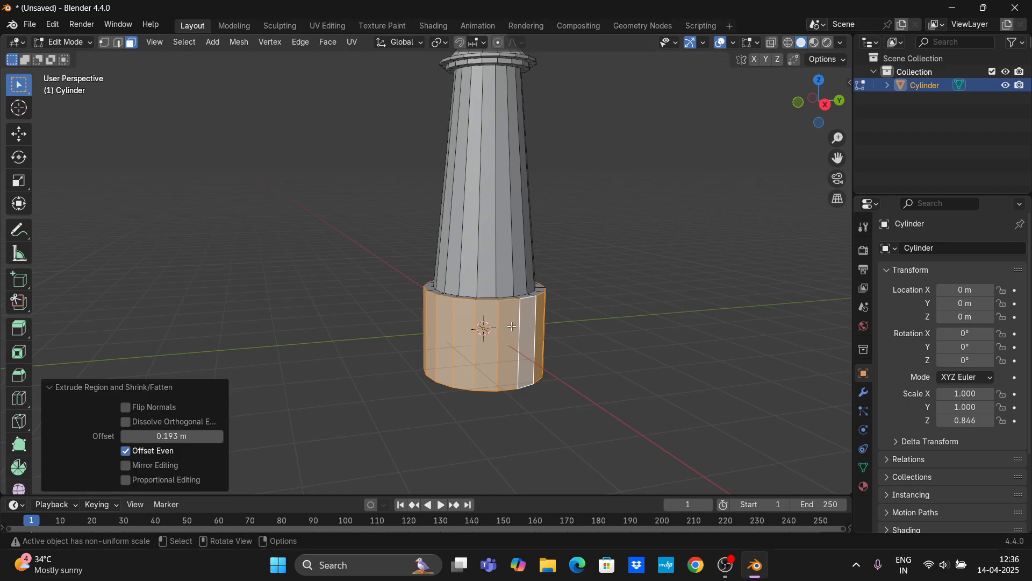
Add a loop cut around the shaft and slide it down to just above the widened base.
key("ctrl+r")
left_click(516, 215)
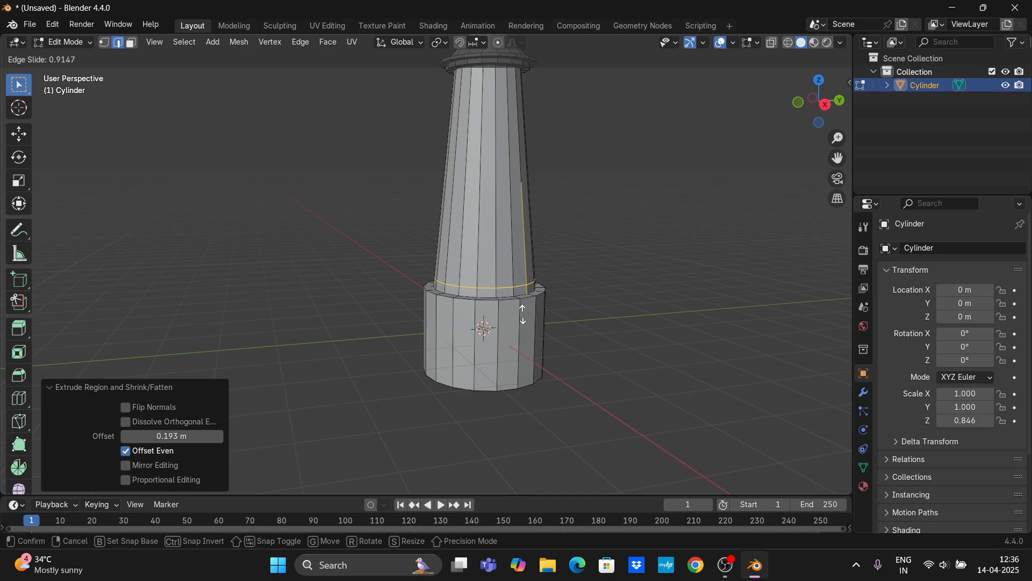
left_click(523, 314)
Extrude the narrow face ring just above the base along normals by about 0.0846 m.
key("3")
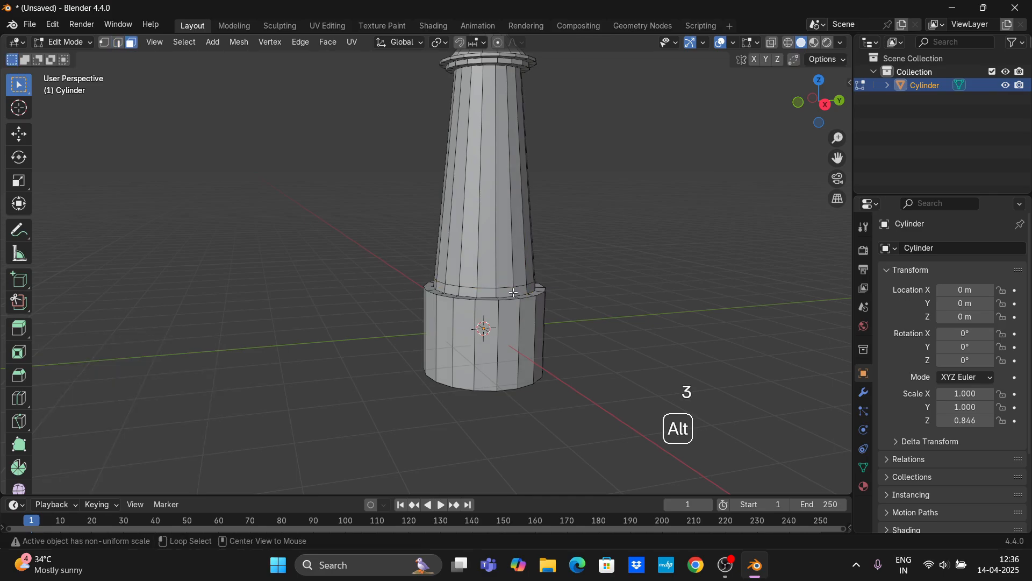
left_click(514, 293, "alt")
key("alt+e")
left_click(527, 295)
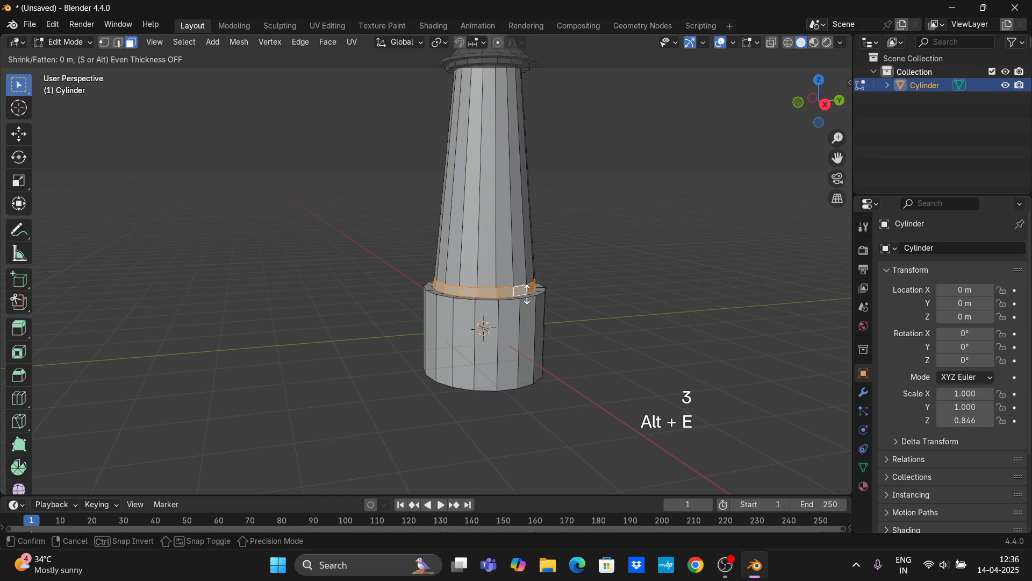
left_click(526, 292)
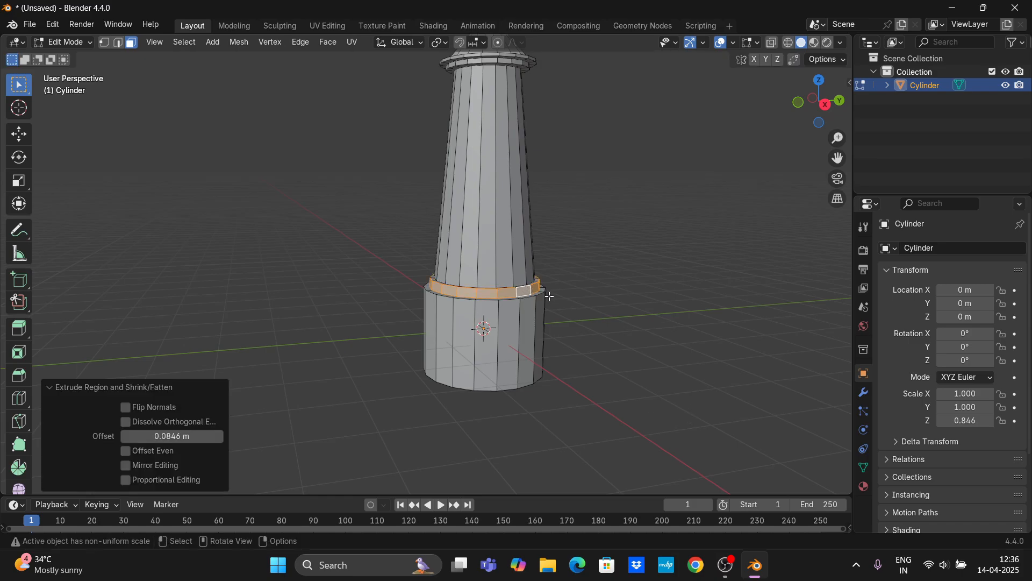
Add a loop cut around the widened base and slide it up to a factor of about -0.378.
key("Tab")
middle_click_drag(573, 322, 594, 318)
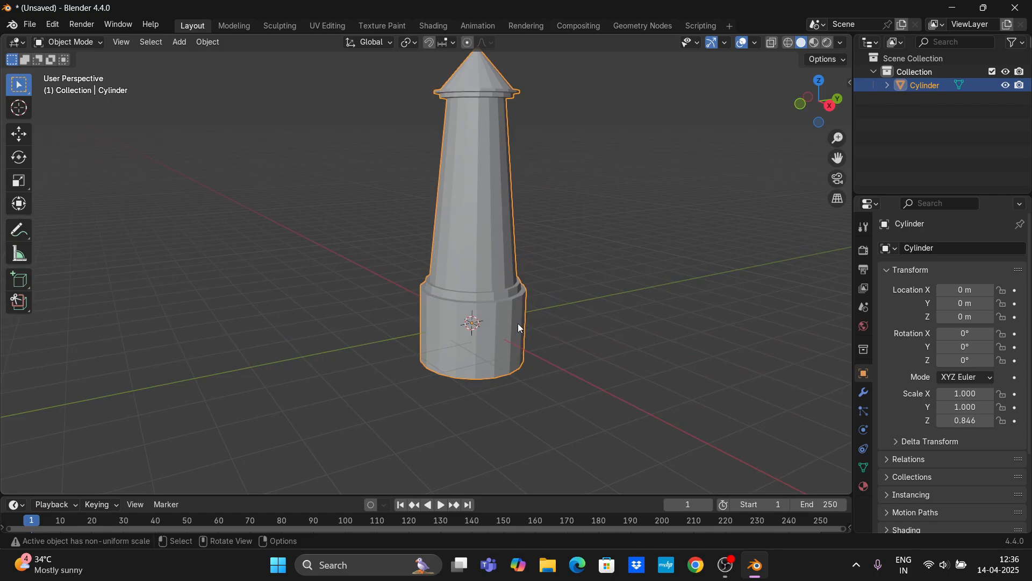
scroll(518, 324, "up", 3)
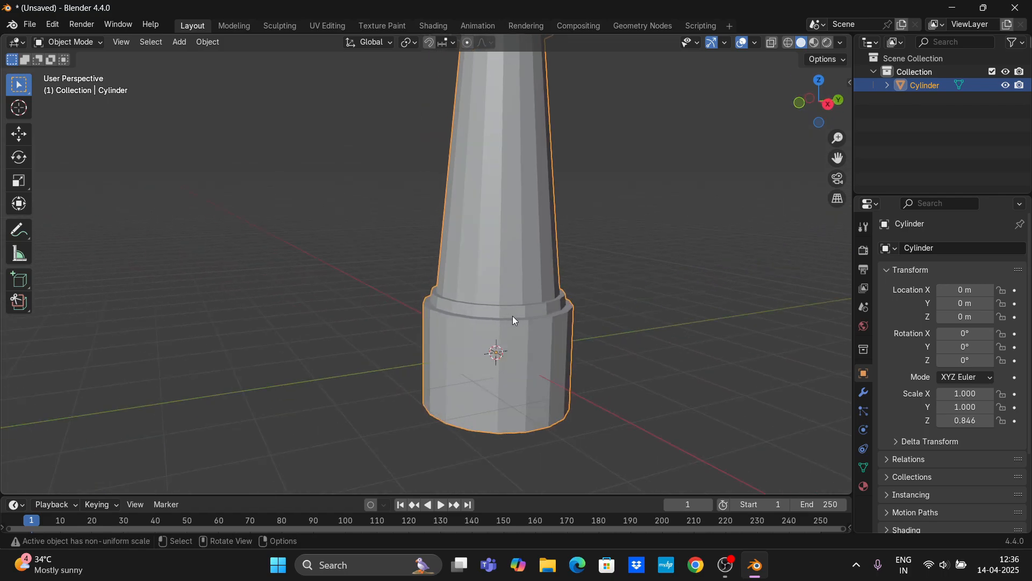
key("KP_3")
key("Tab")
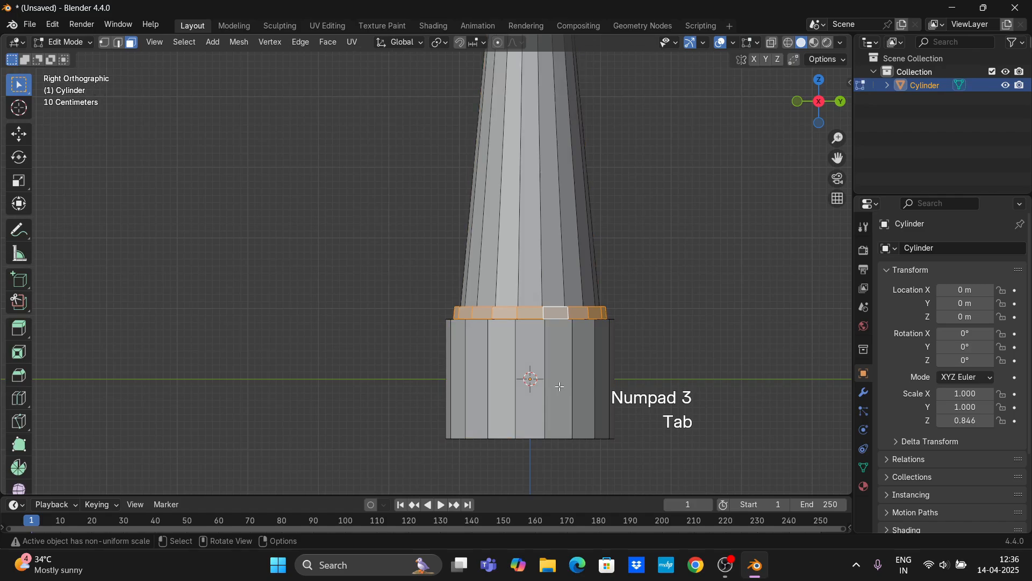
key("ctrl+r")
left_click(554, 393)
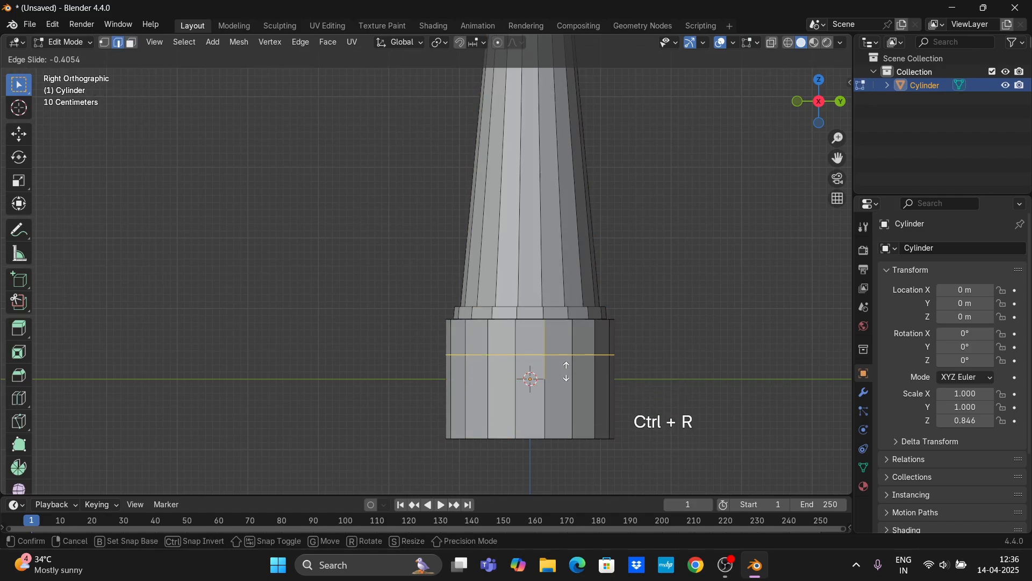
left_click(566, 374)
Delete the three adjacent faces below the new loop on the base's +X side to open a doorway.
middle_click_drag(648, 345, 569, 284, "shift")
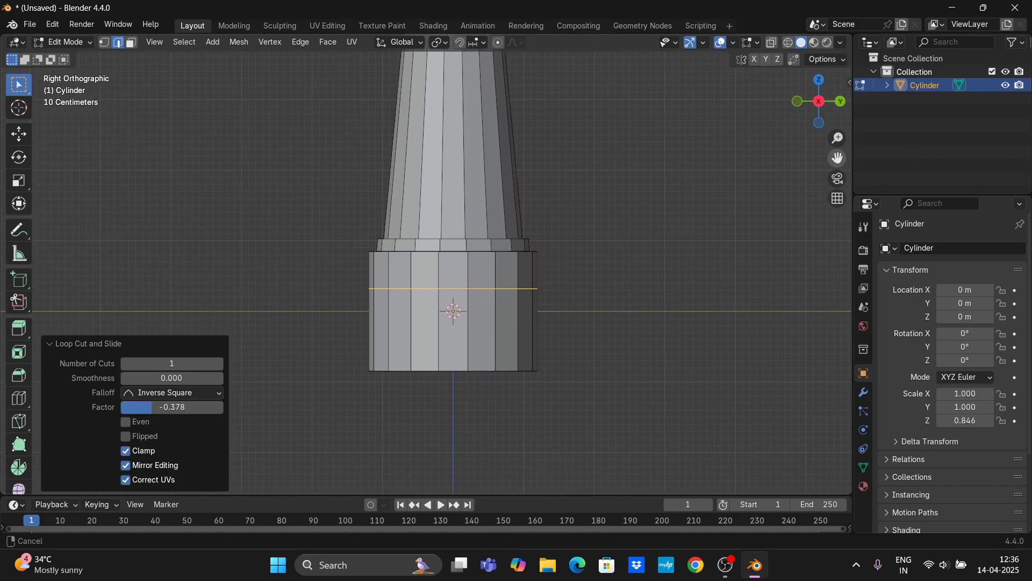
scroll(569, 283, "up", 1)
scroll(570, 284, "up", 1)
key("3")
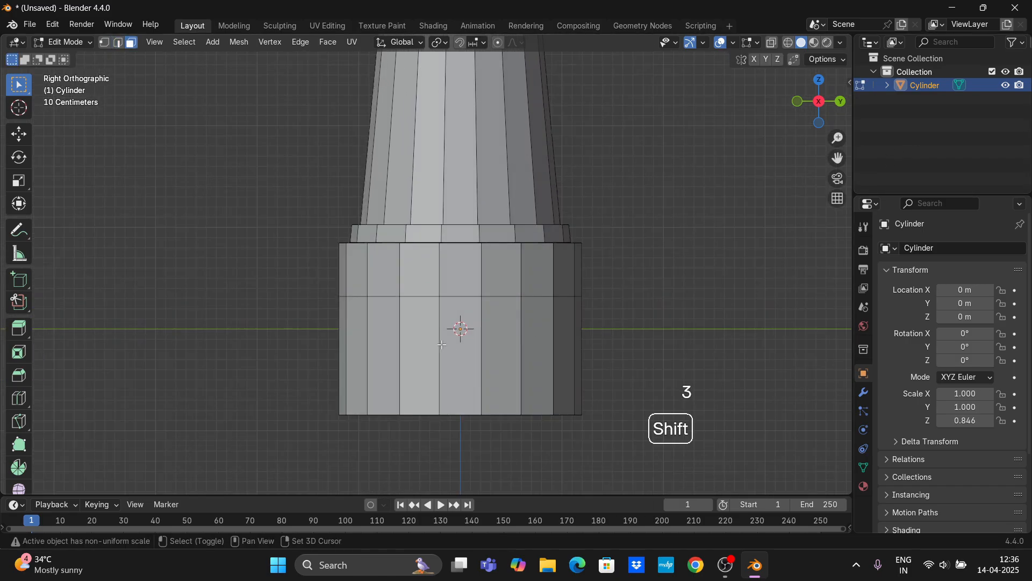
left_click(435, 344, "shift")
left_click(463, 348, "shift")
left_click(499, 350, "shift")
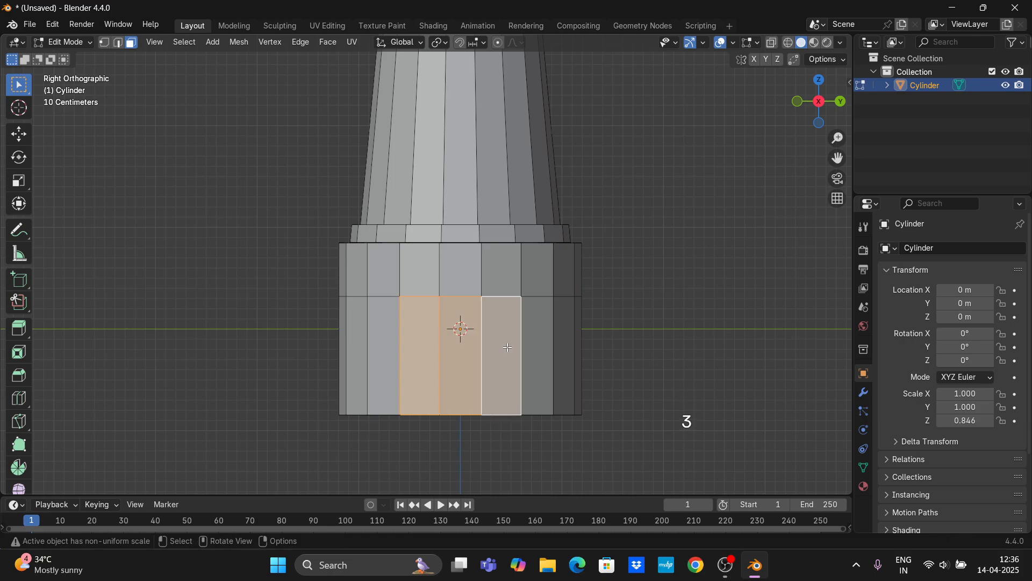
key("x")
left_click(492, 379)
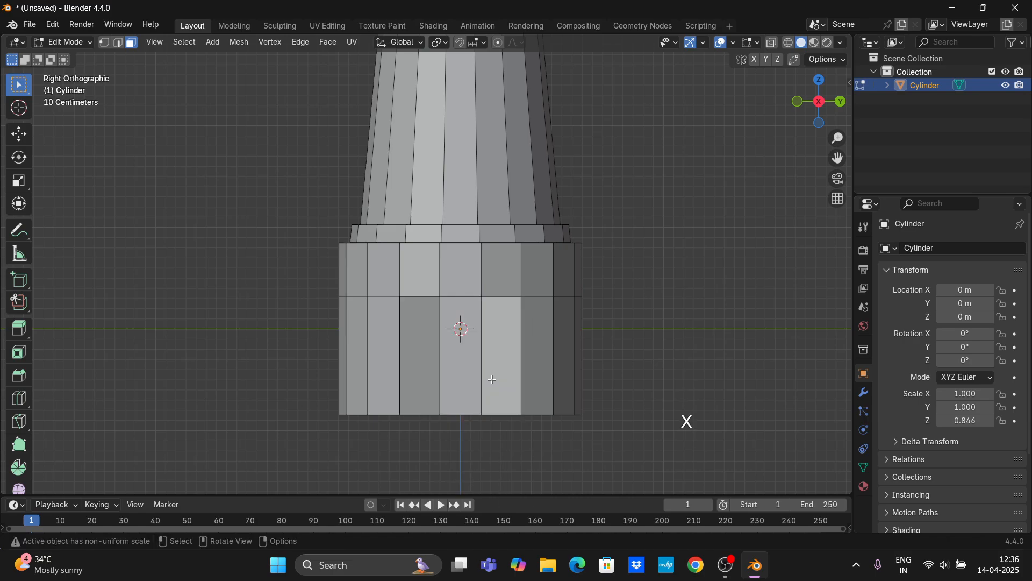
Select the doorway's side and top edges and extrude them outward along X by about 0.189 m.
middle_click_drag(491, 379, 518, 380)
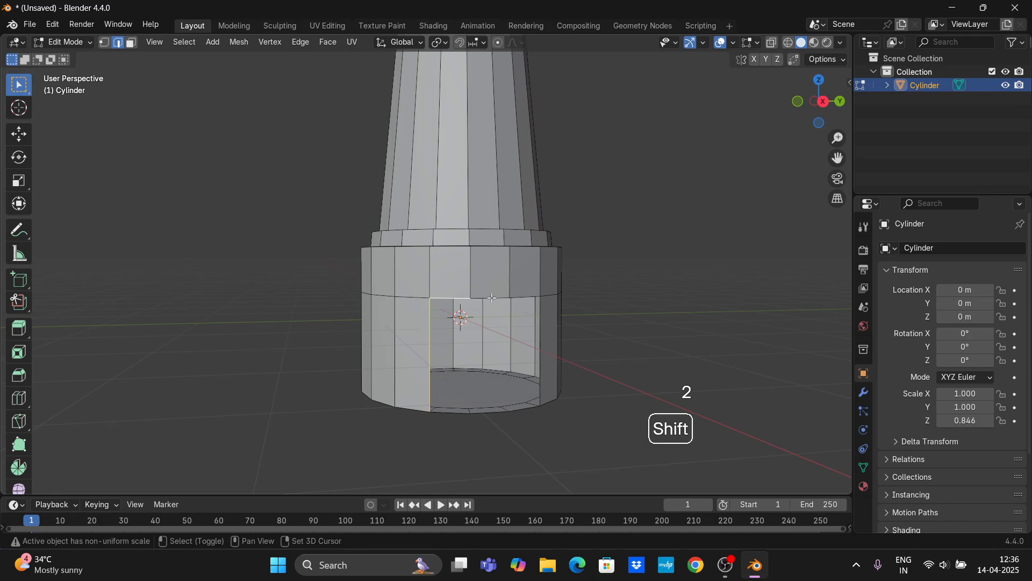
left_click(540, 360, "shift")
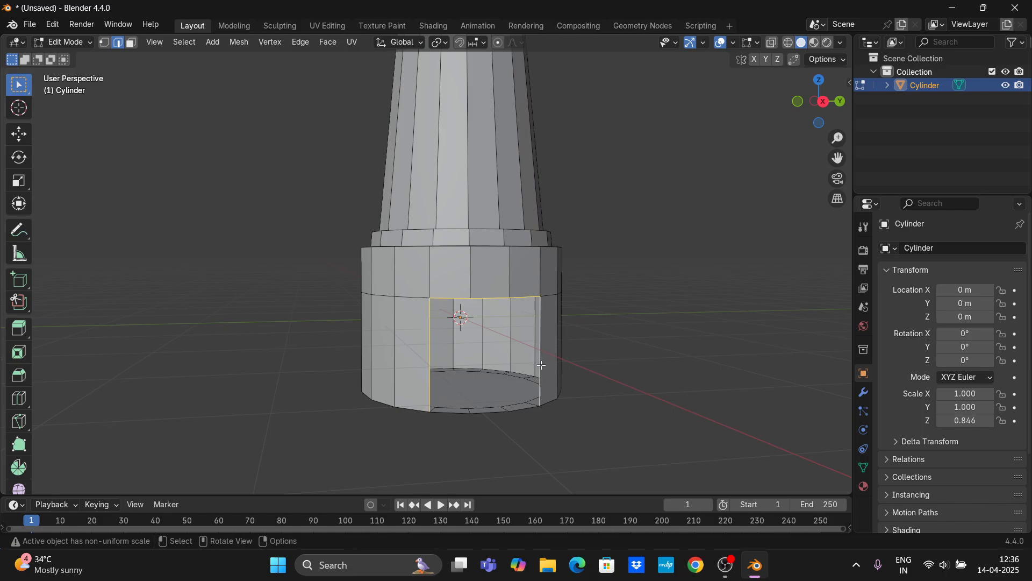
key("e")
key("x")
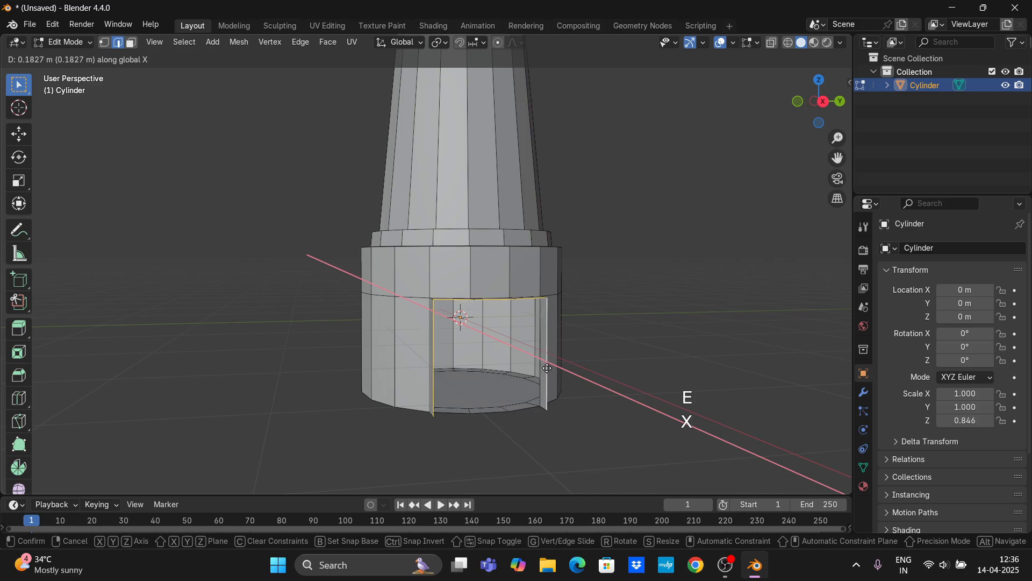
left_click(547, 368)
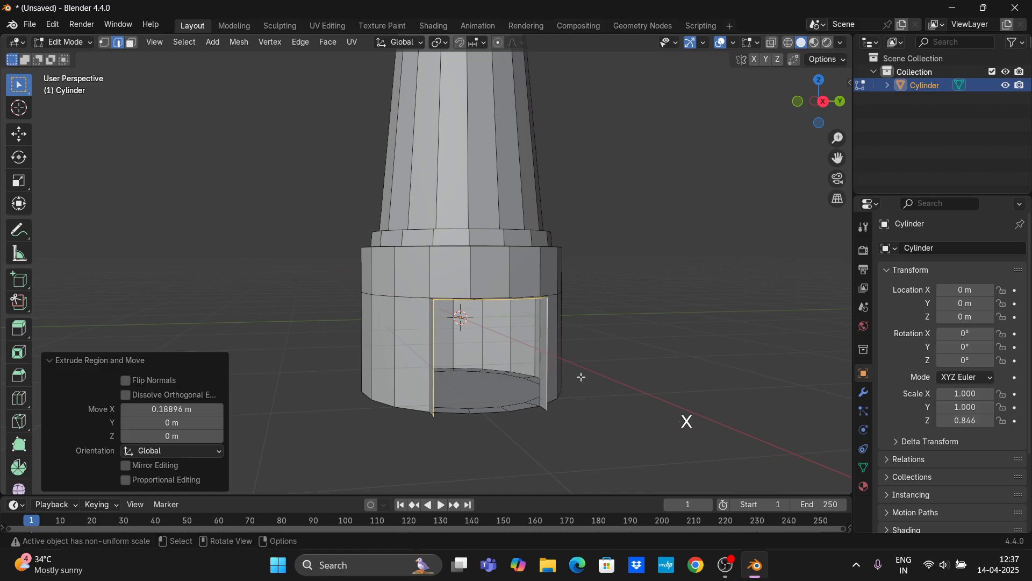
Apply Shade Auto Smooth to the tower and look it over from base to roof.
middle_click_drag(652, 379, 482, 202)
key("Tab")
right_click(460, 156)
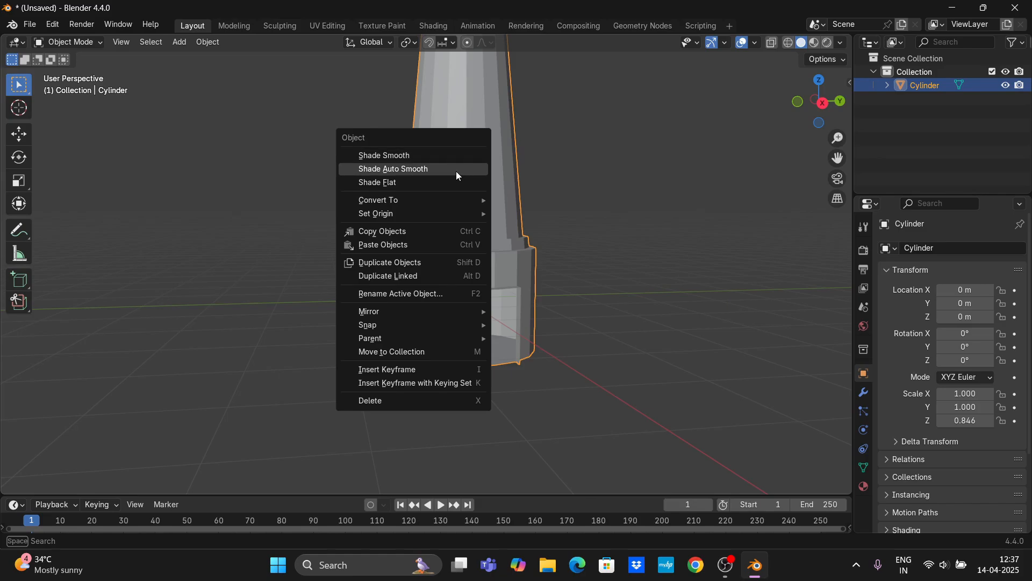
left_click(456, 171)
scroll(506, 191, "down", 3)
middle_click_drag(512, 197, 498, 165)
key("Tab")
scroll(505, 205, "up", 3)
key("Tab")
scroll(538, 199, "down", 2)
middle_click_drag(558, 209, 560, 170)
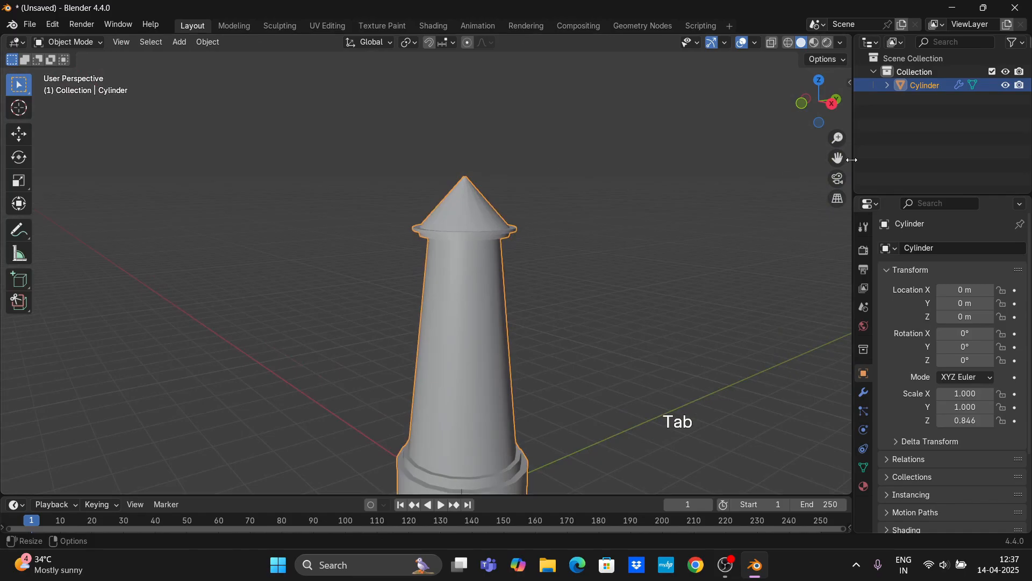
Add a Solidify modifier to the tower with a thickness of -0.04 m and apply it.
left_click_drag(837, 157, 805, 11)
left_click(864, 392)
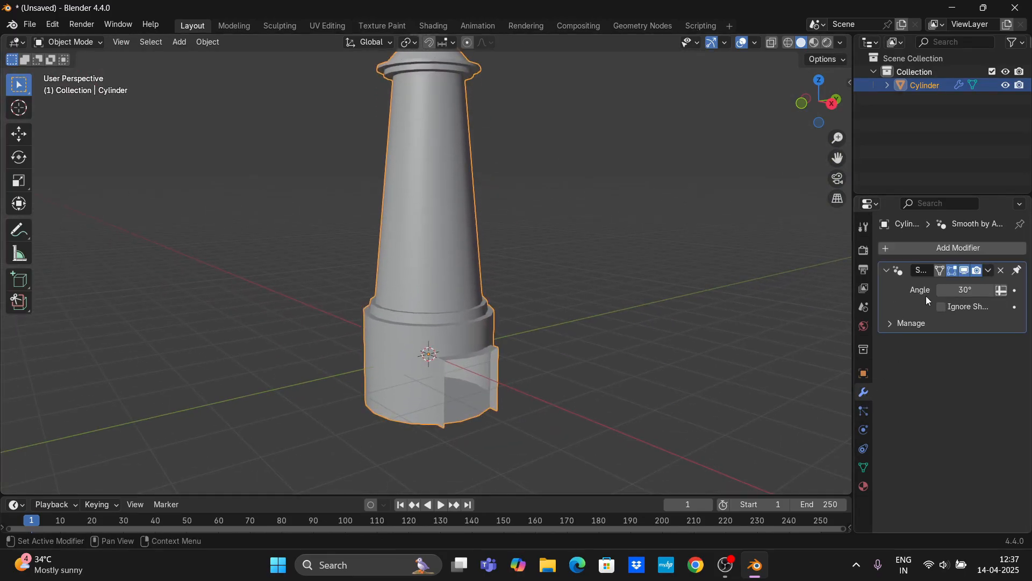
left_click(941, 251)
mouse_move(901, 300)
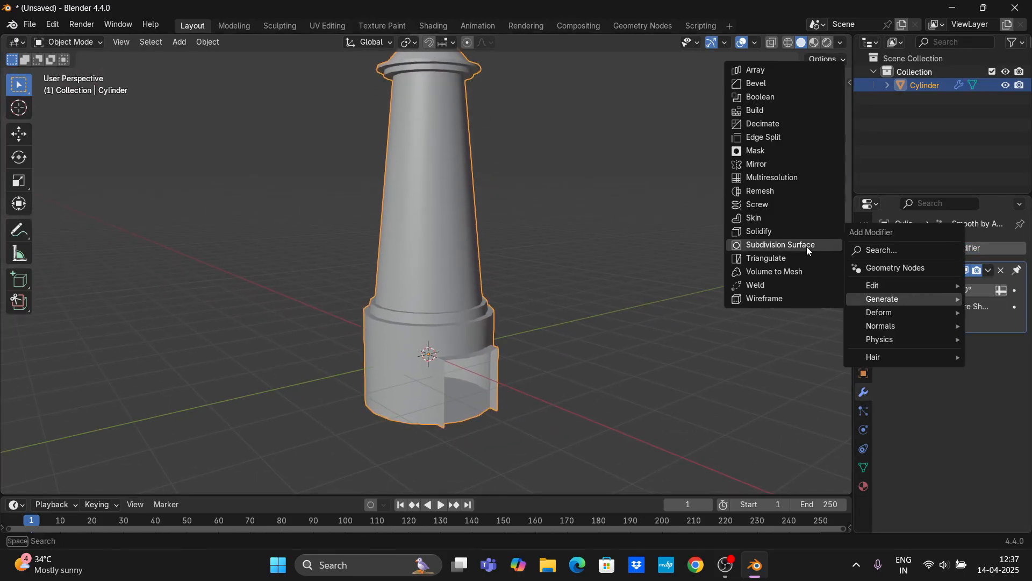
left_click(783, 233)
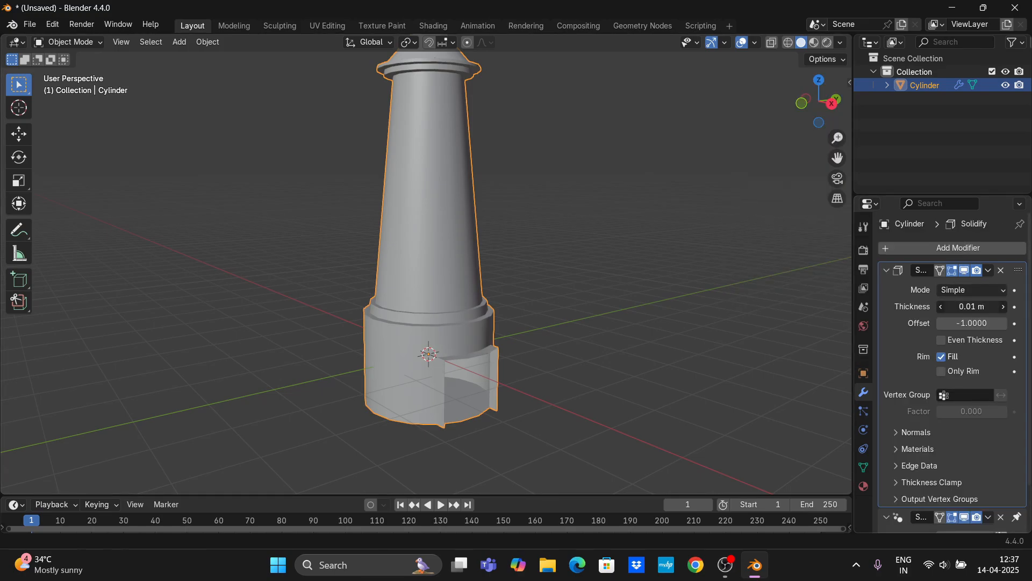
mouse_move(972, 306)
left_mouse_down()
mouse_move(939, 307)
mouse_move(961, 307)
left_mouse_up()
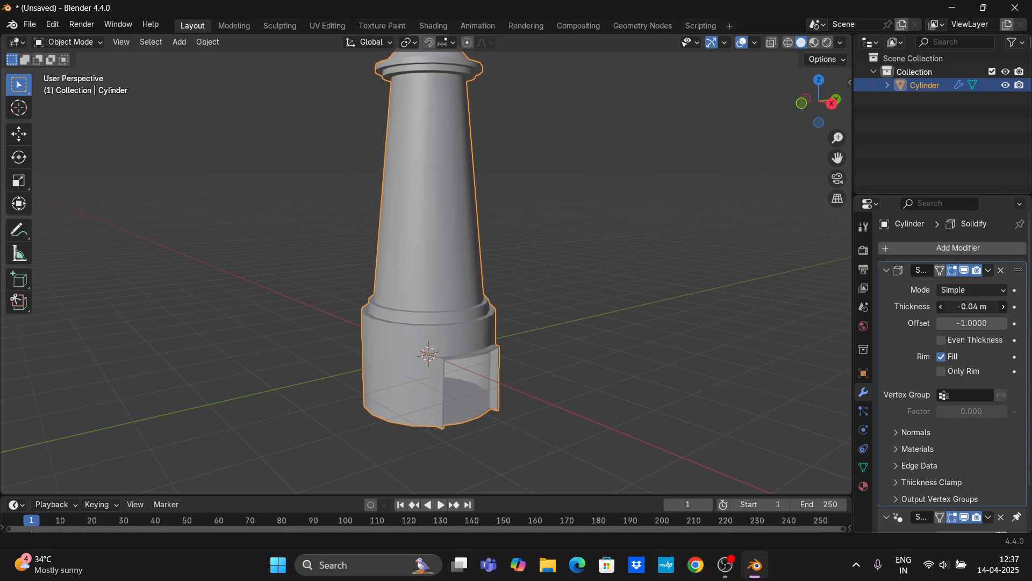
left_click(990, 270)
left_click(947, 285)
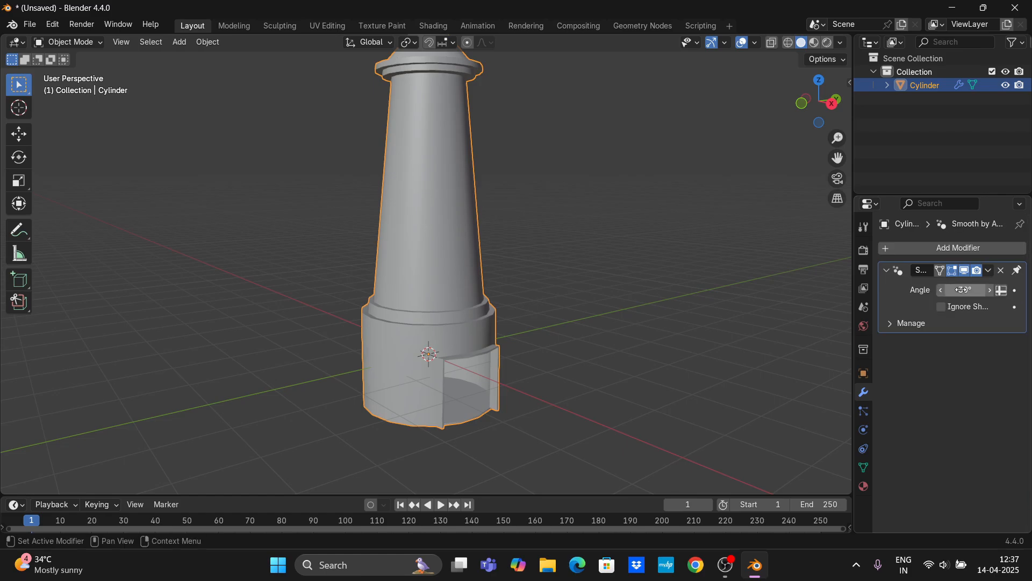
Add a loop cut near the bottom of the base at a factor of about 0.582 and select the face ring below it.
left_click(656, 343)
middle_click_drag(656, 343, 608, 263)
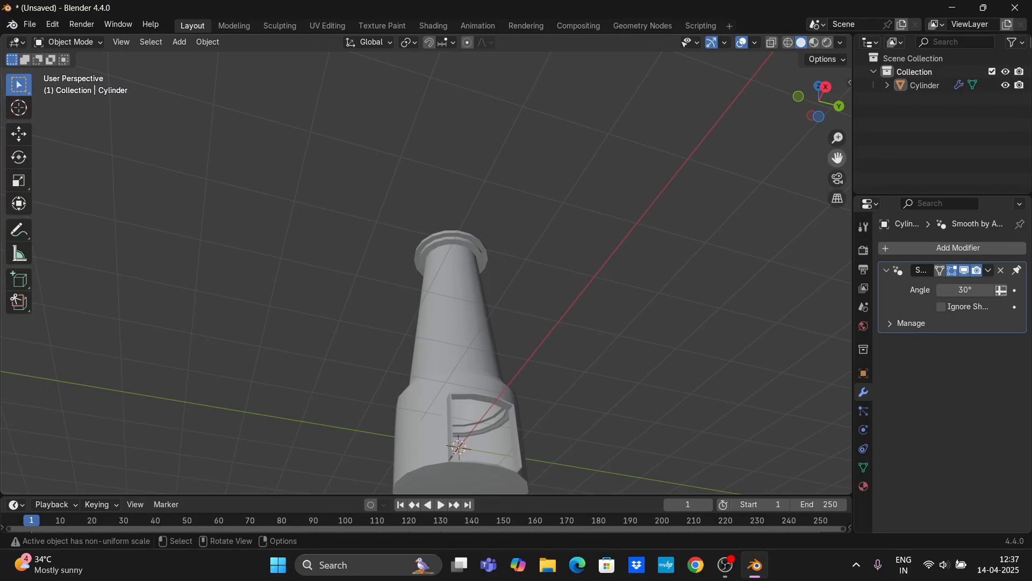
left_click_drag(837, 158, 823, 58)
key("Tab")
middle_click_drag(472, 365, 461, 428)
key("ctrl+r")
left_click(418, 343)
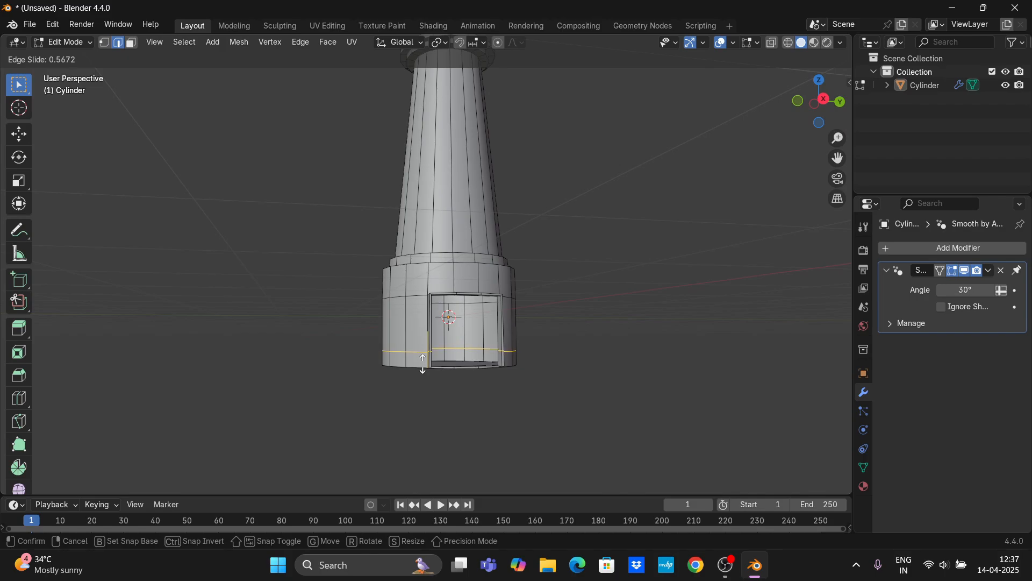
left_click(422, 365)
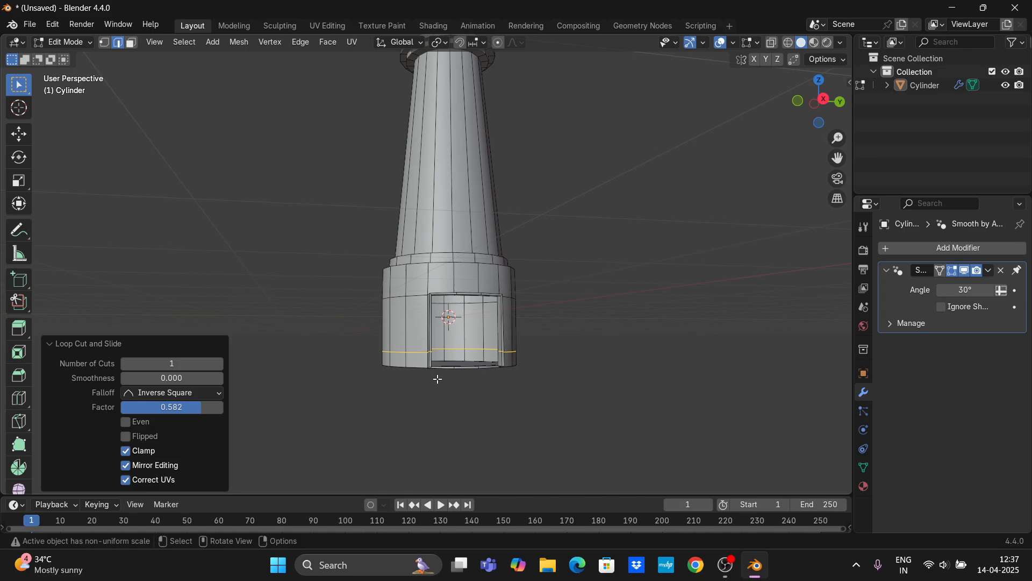
key("3")
left_click(427, 359, "alt")
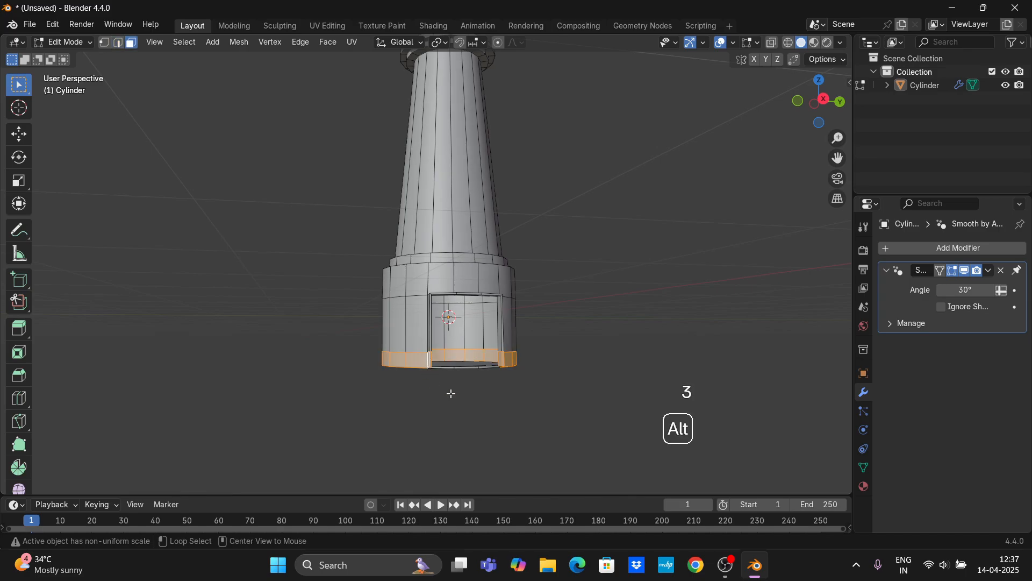
key("alt+e")
left_click(500, 380)
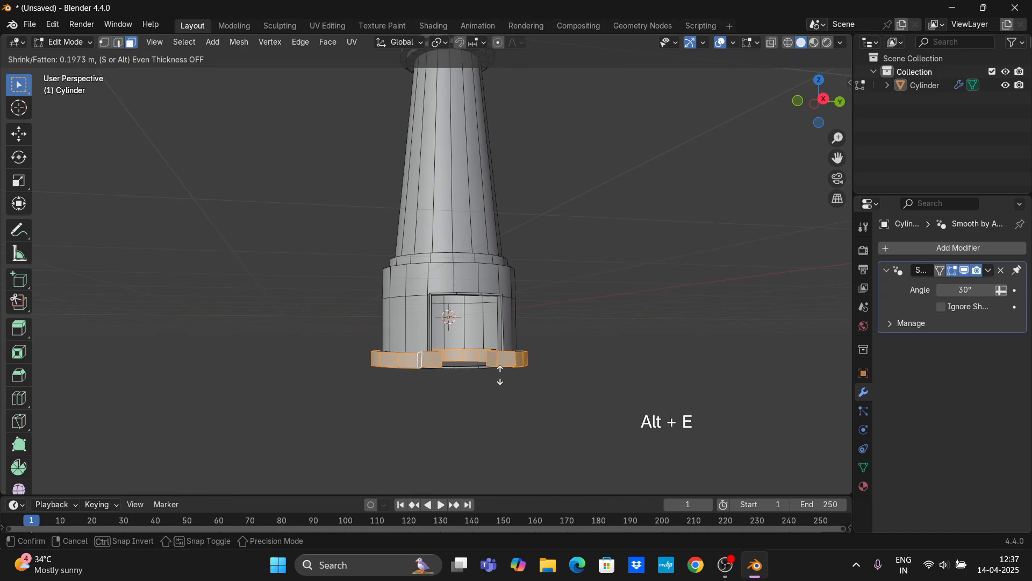
key("Escape")
Extrude the selected bottom face ring outward along normals with even thickness to form a plinth.
middle_click_drag(498, 368, 540, 412)
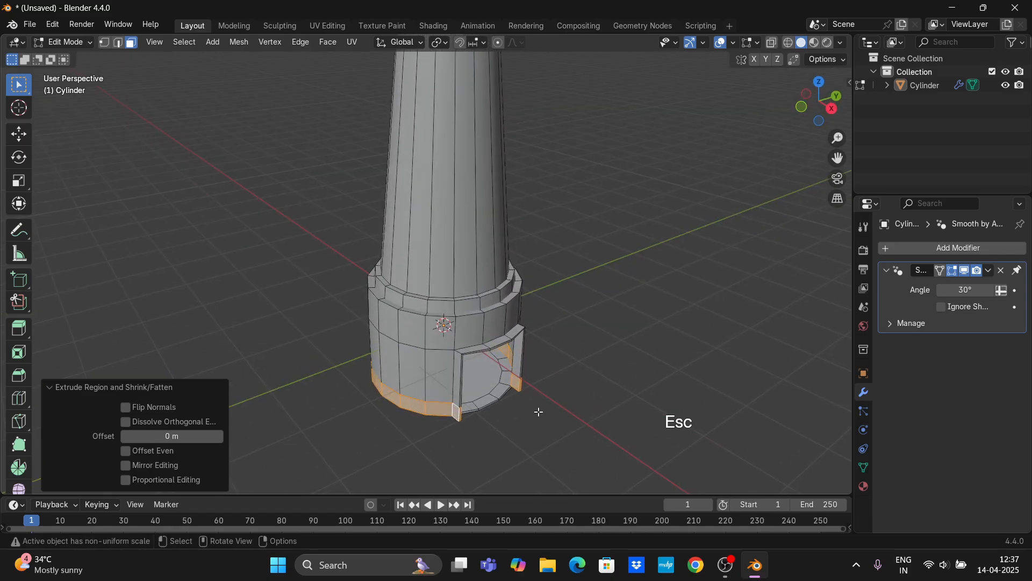
key("alt+e")
left_click(537, 409)
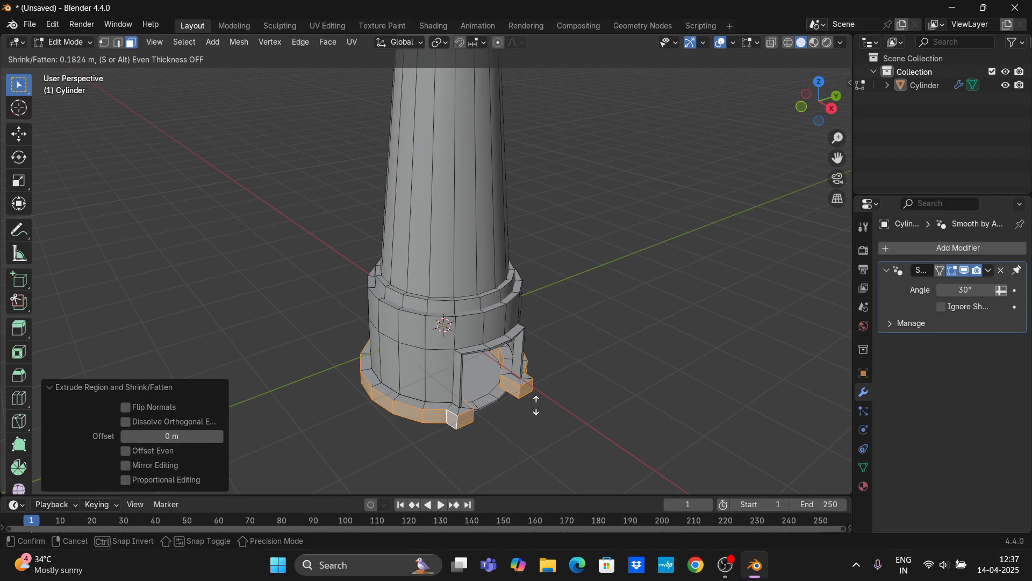
key("s")
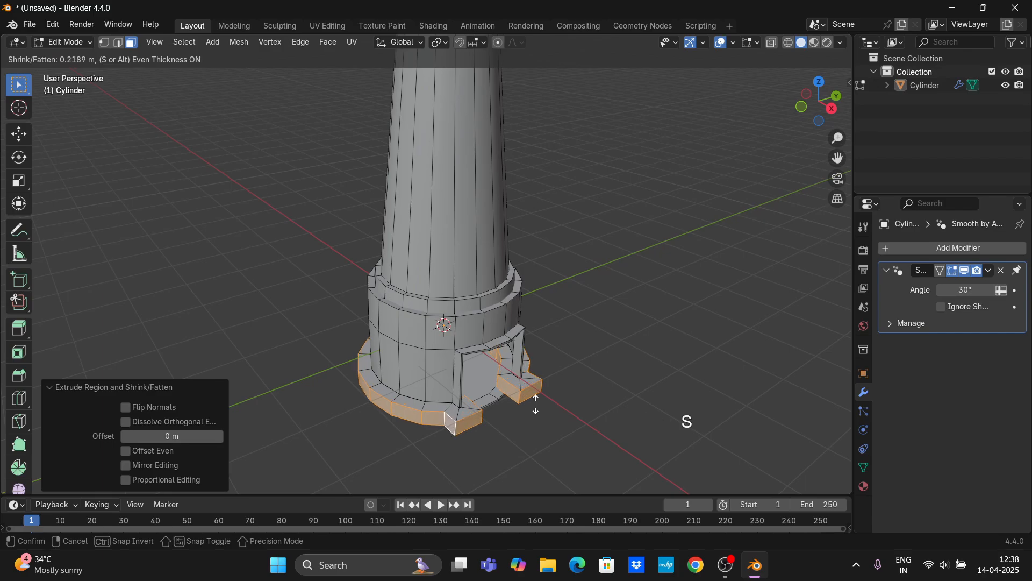
left_click(536, 407)
key("Tab")
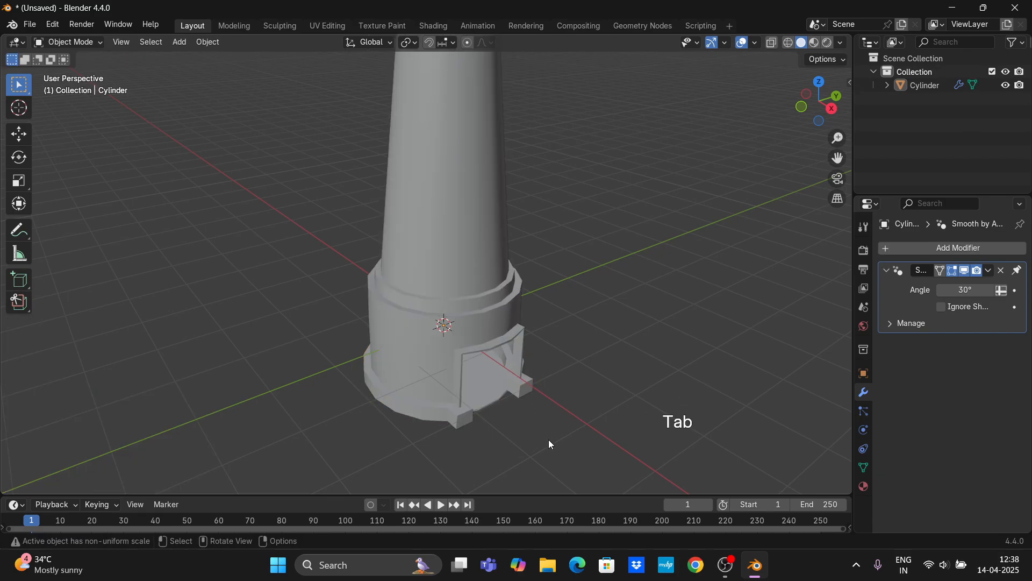
Select the tower's underside, grow the selection three times to its outer rim, and extrude it downward by about 0.126 m.
middle_click_drag(548, 441, 509, 411)
key("Tab")
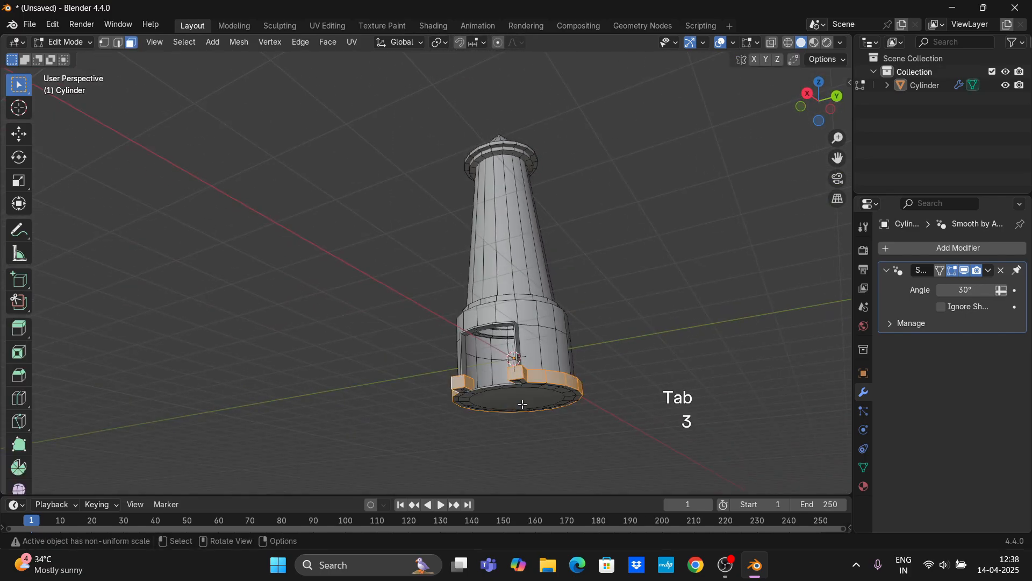
left_click(522, 404)
key("ctrl+KP_Add")
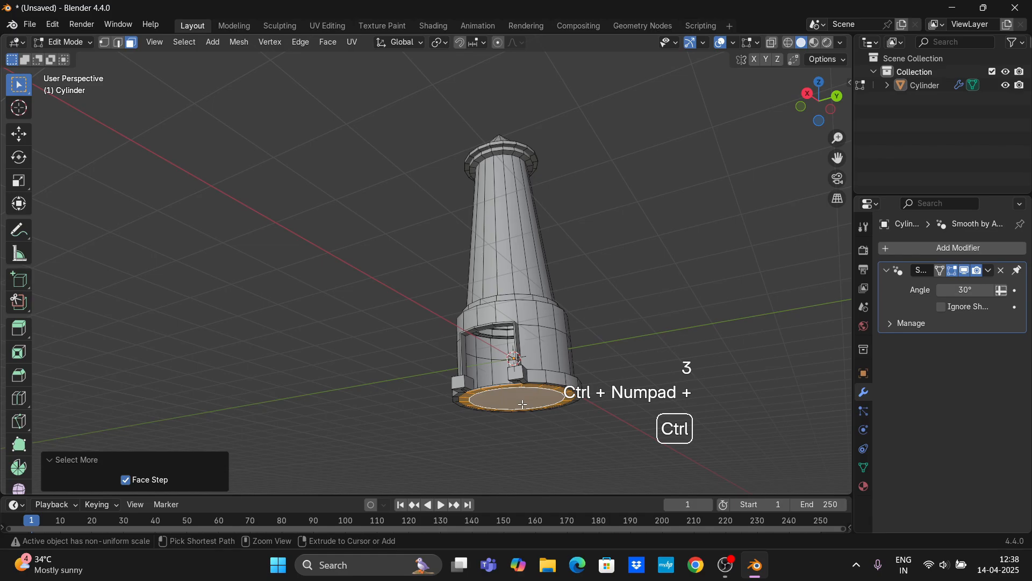
key("ctrl+KP_Add")
key("ctrl+KP_Add")
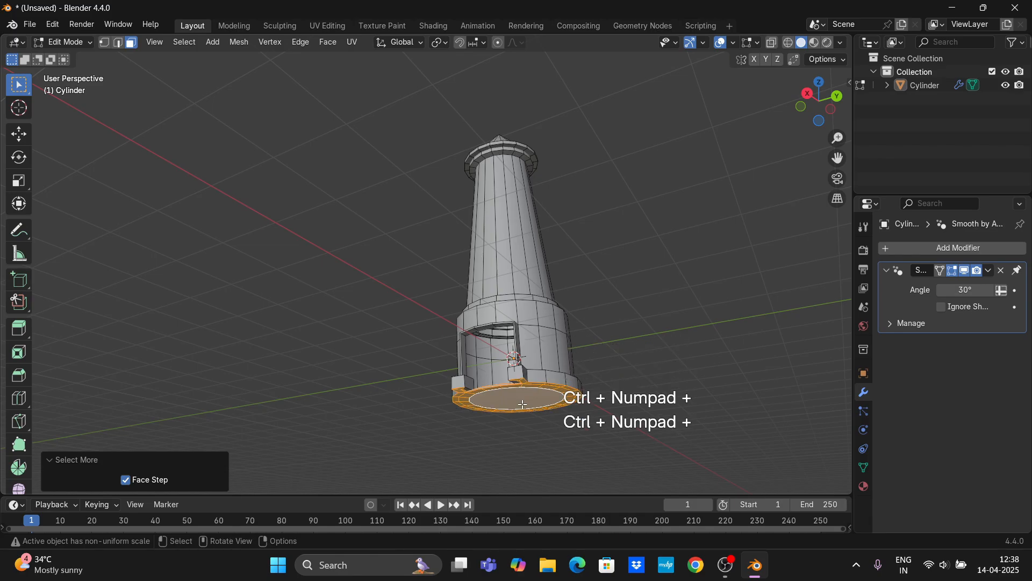
middle_click_drag(522, 405, 541, 416)
key("e")
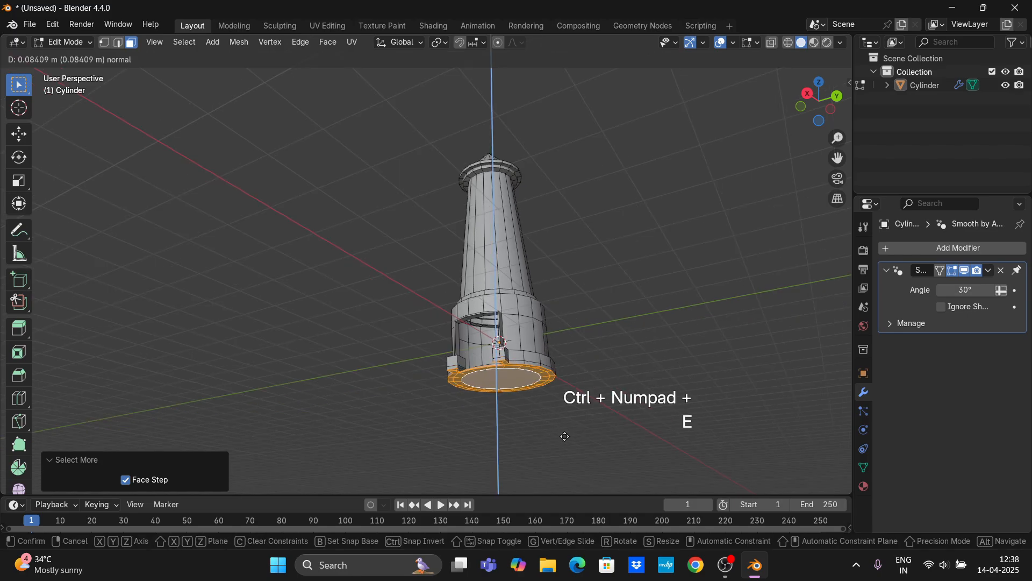
left_click(569, 440)
Scale up the extruded underside so the foot of the tower flares outward, and return to Object Mode.
middle_click_drag(569, 440, 602, 476)
key("s")
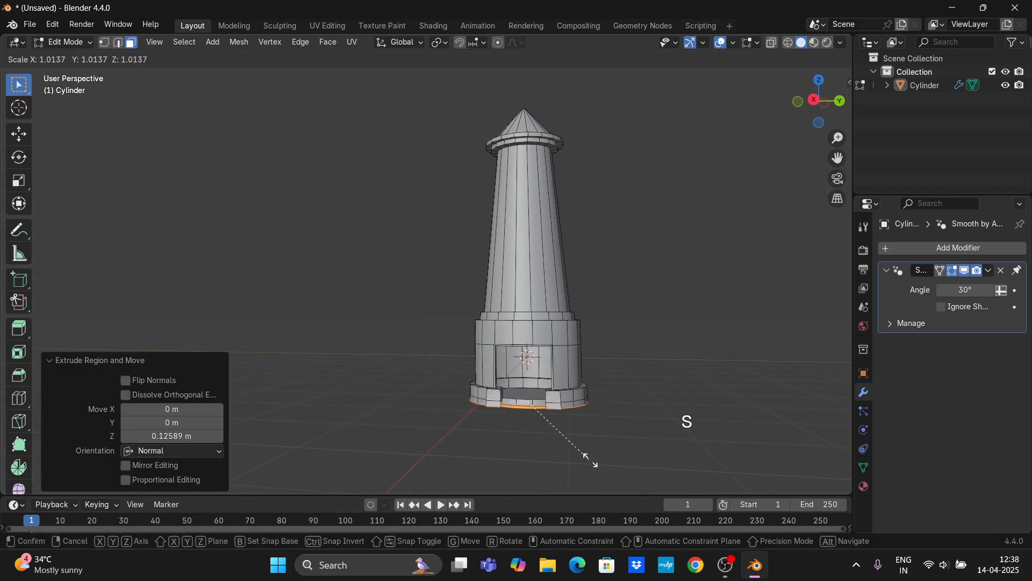
left_click(594, 457)
key("Tab")
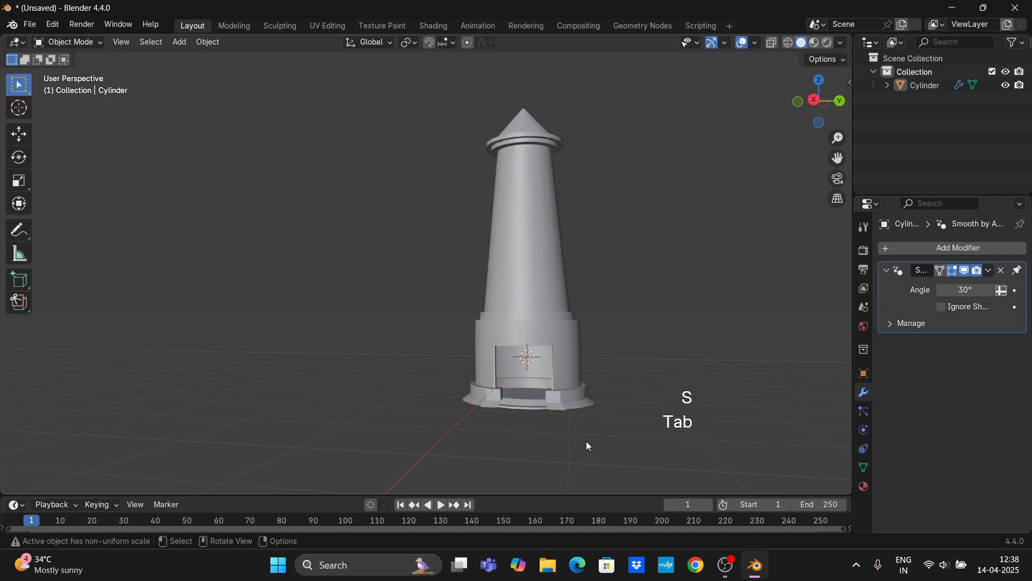
middle_click_drag(589, 445, 522, 429)
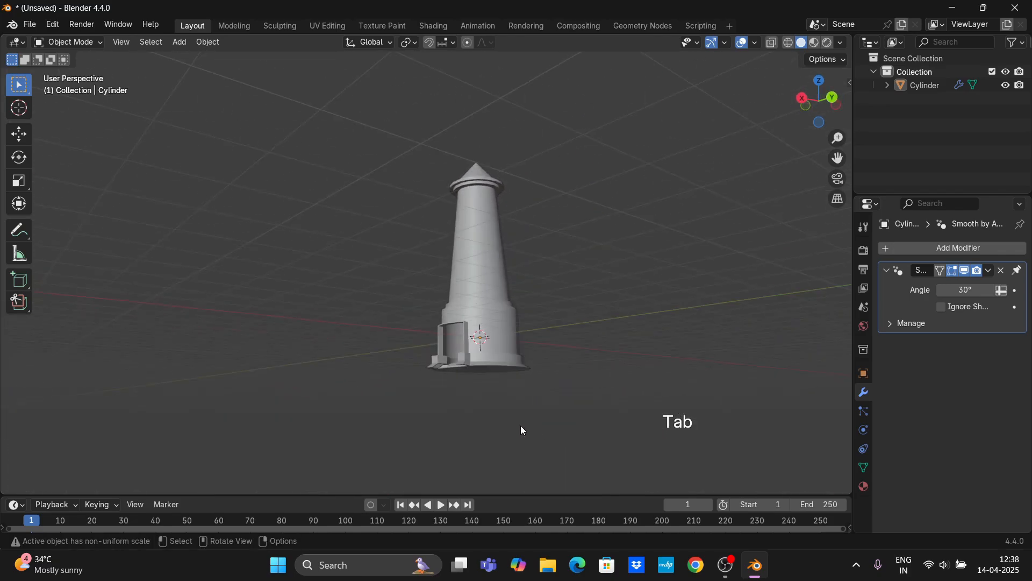
Add a second cylinder mesh at the world origin with 20 vertices.
scroll(522, 429, "up", 5)
middle_click_drag(834, 179, 718, 349)
middle_click_drag(687, 348, 660, 370)
scroll(658, 366, "down", 5)
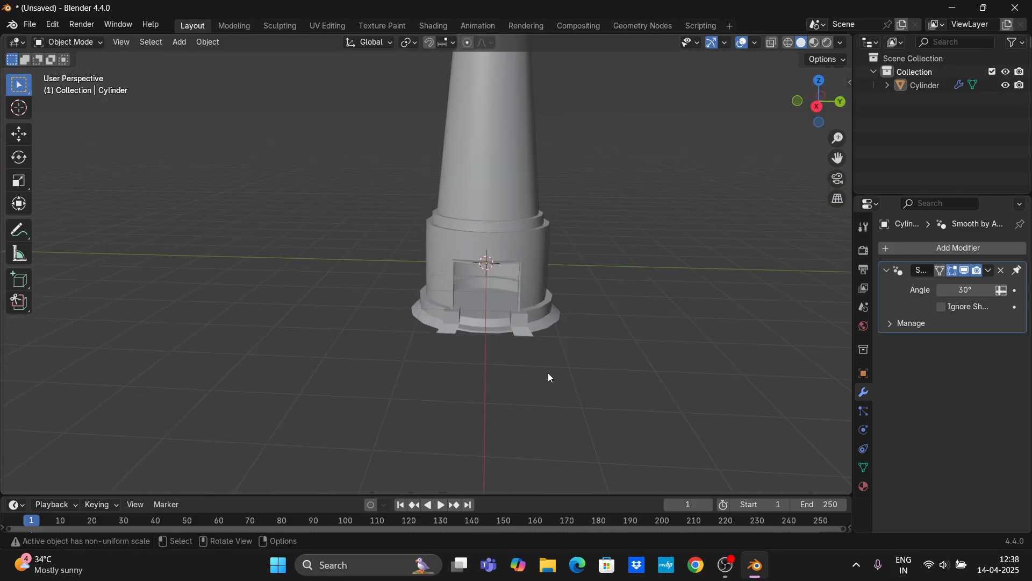
middle_click_drag(556, 365, 619, 355)
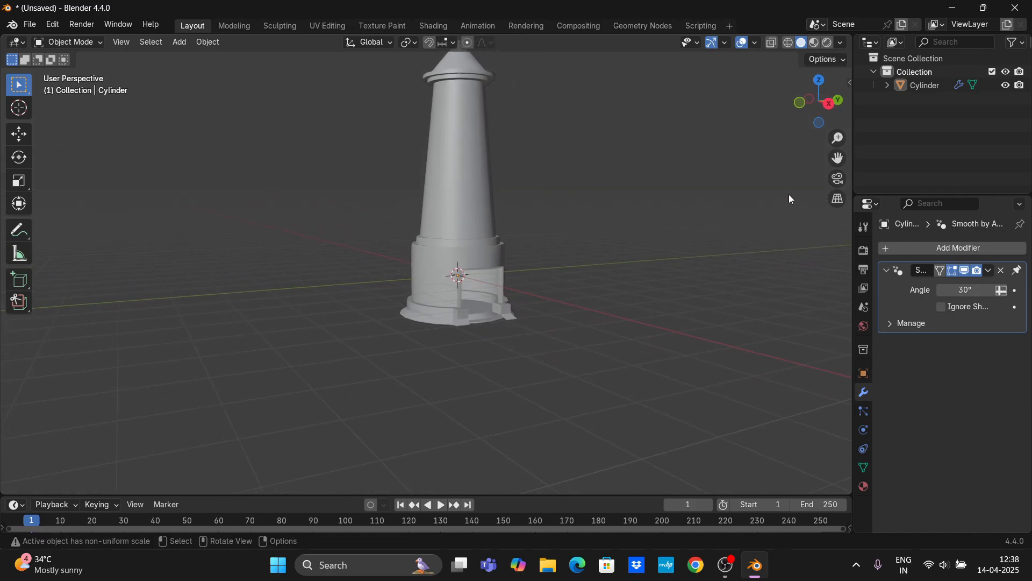
scroll(725, 265, "up", 4)
left_click_drag(840, 162, 816, 322)
key("shift+a")
mouse_move(528, 273)
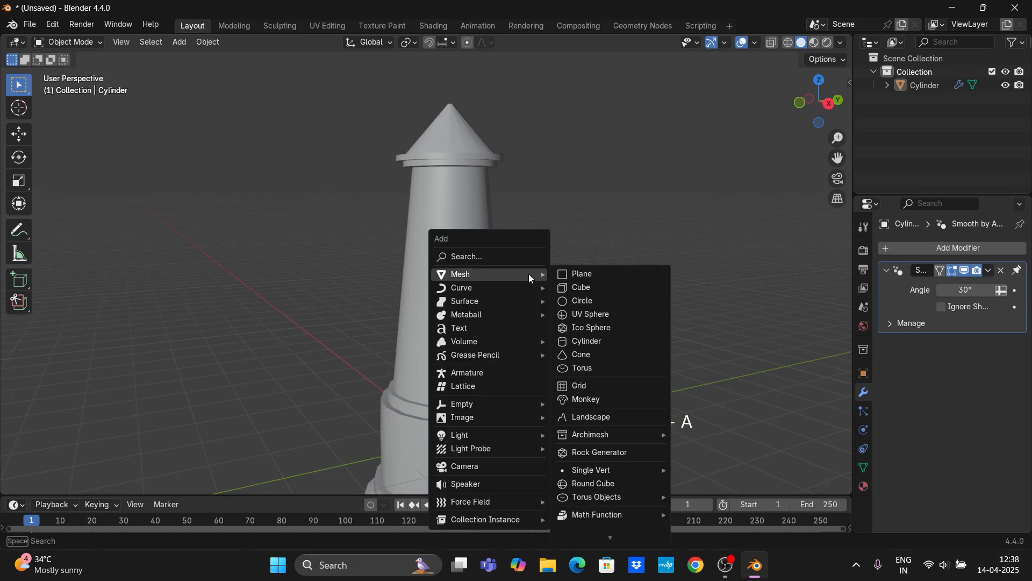
left_click(582, 340)
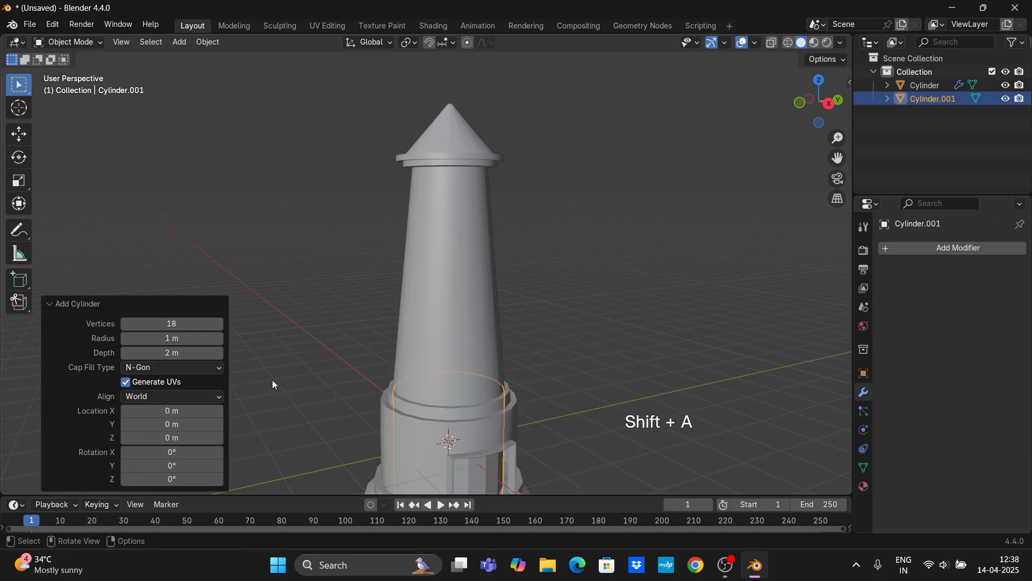
left_click(218, 324)
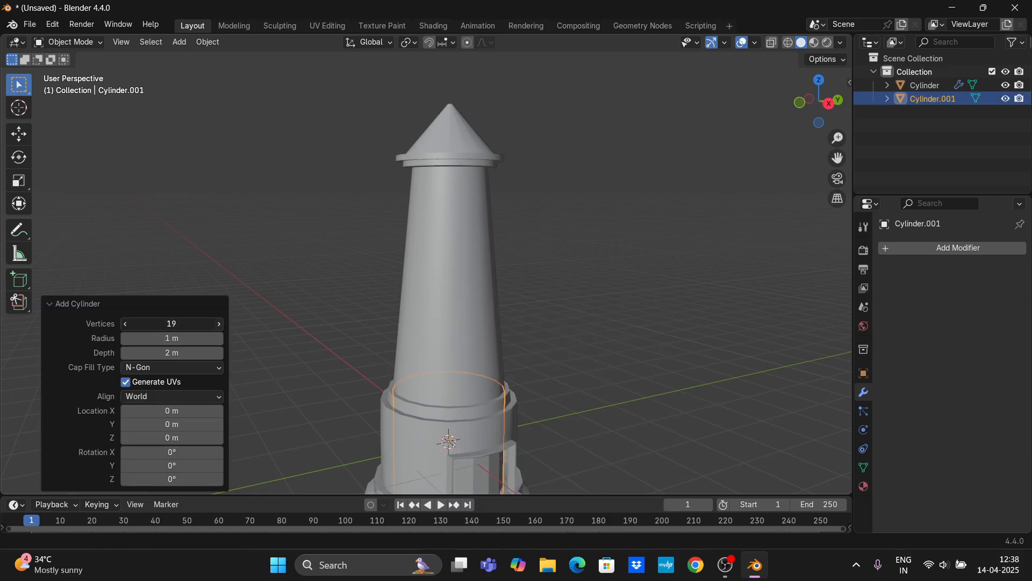
left_click(218, 323)
Flatten the new cylinder along Z to a scale of about 0.223 and rotate it 90° about the Y axis.
scroll(521, 386, "down", 3)
key("s")
key("z")
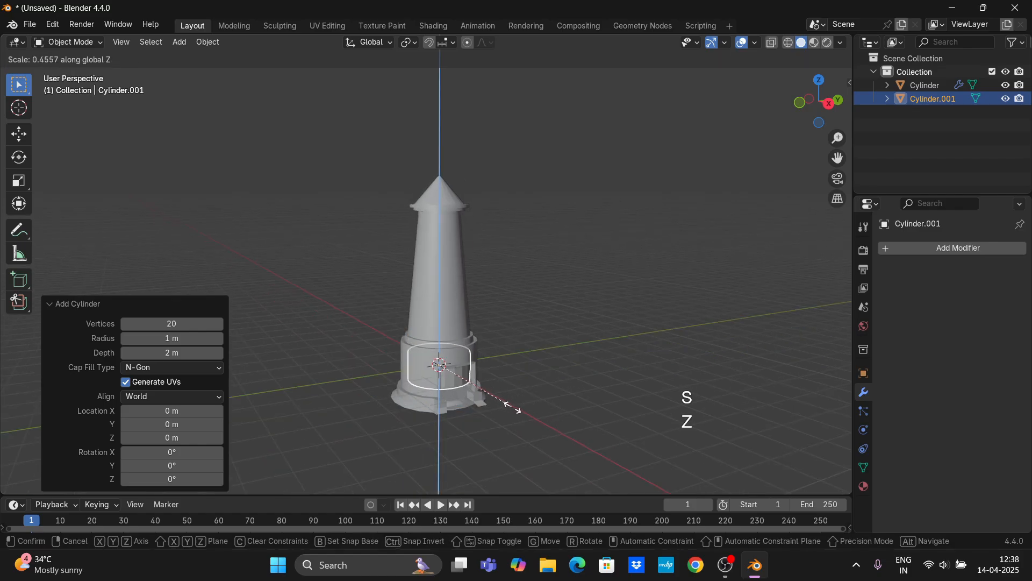
left_click(474, 387)
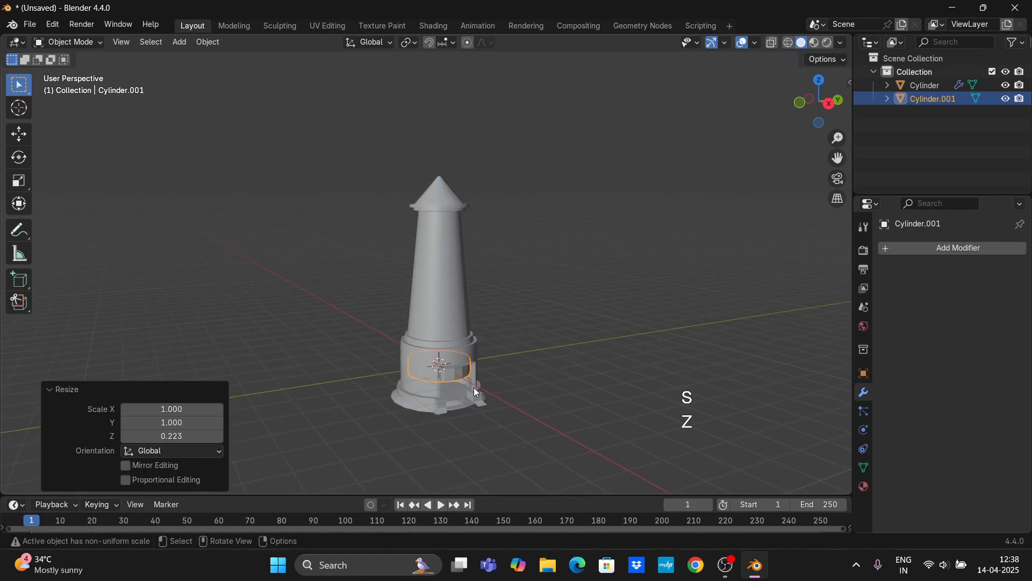
key("r")
key("y")
key("9")
key("0")
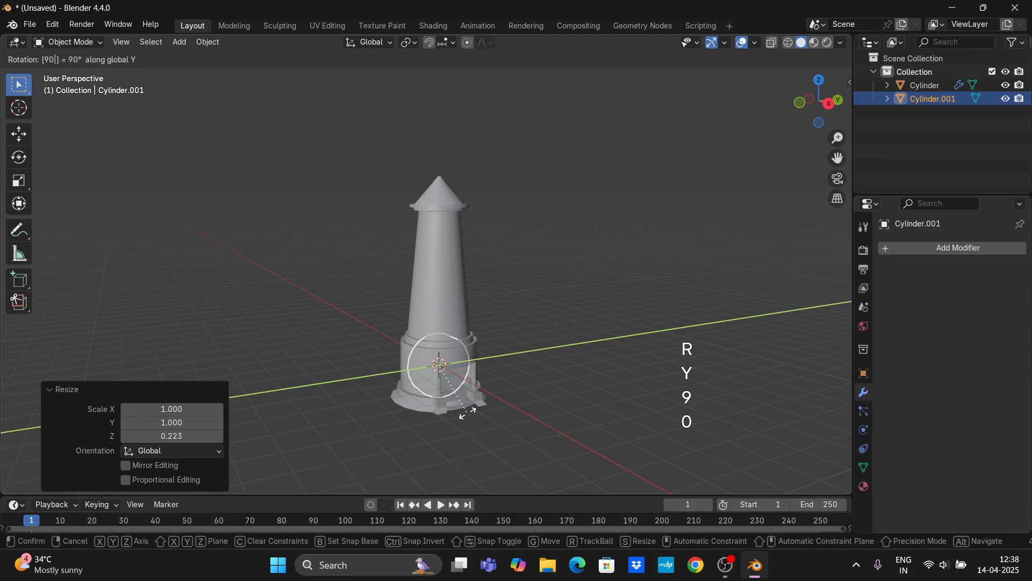
key("Return")
Move the disc along X to the doorway side of the tower and raise it about 3.974 m along Z.
key("g")
key("x")
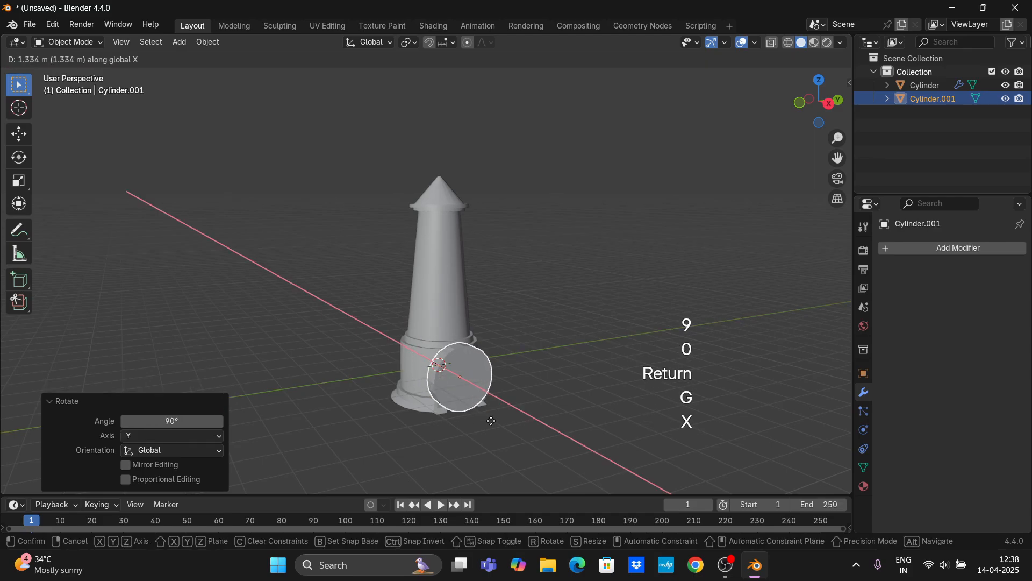
left_click(490, 423)
key("g")
key("z")
left_click(489, 283)
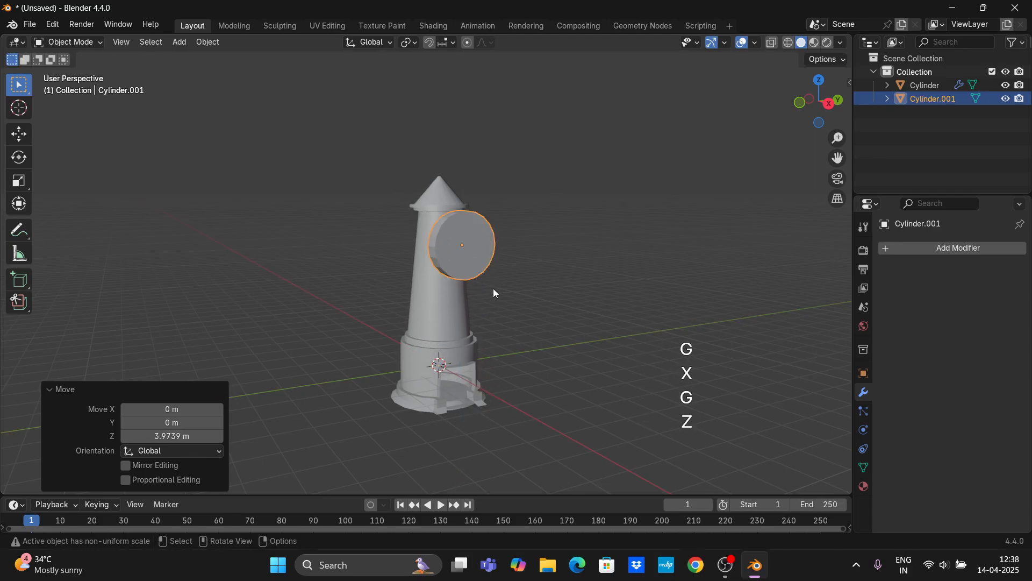
Scale the disc down uniformly to about 0.616 and apply its scale.
scroll(561, 307, "up", 3)
middle_click_drag(561, 307, 636, 317)
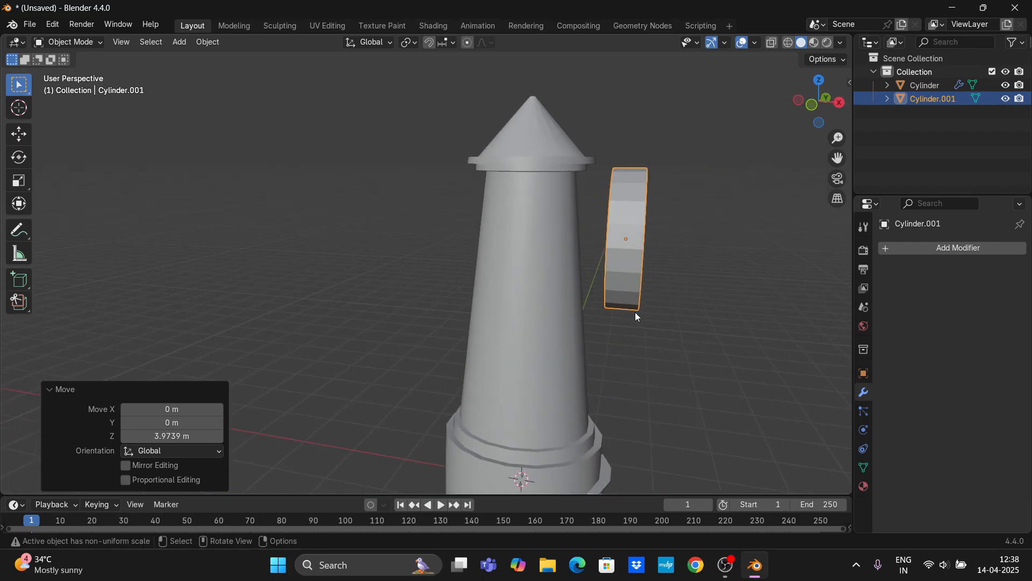
key("s")
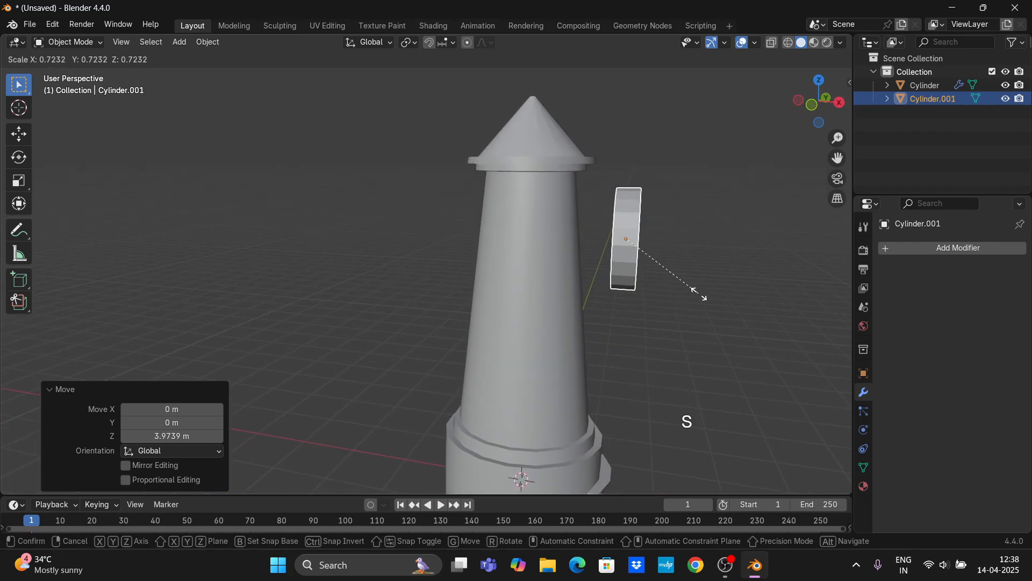
left_click(691, 286)
mouse_move(692, 285)
middle_mouse_down()
mouse_move(565, 261)
mouse_move(625, 288)
mouse_move(708, 298)
middle_mouse_up()
scroll(567, 269, "up", 2)
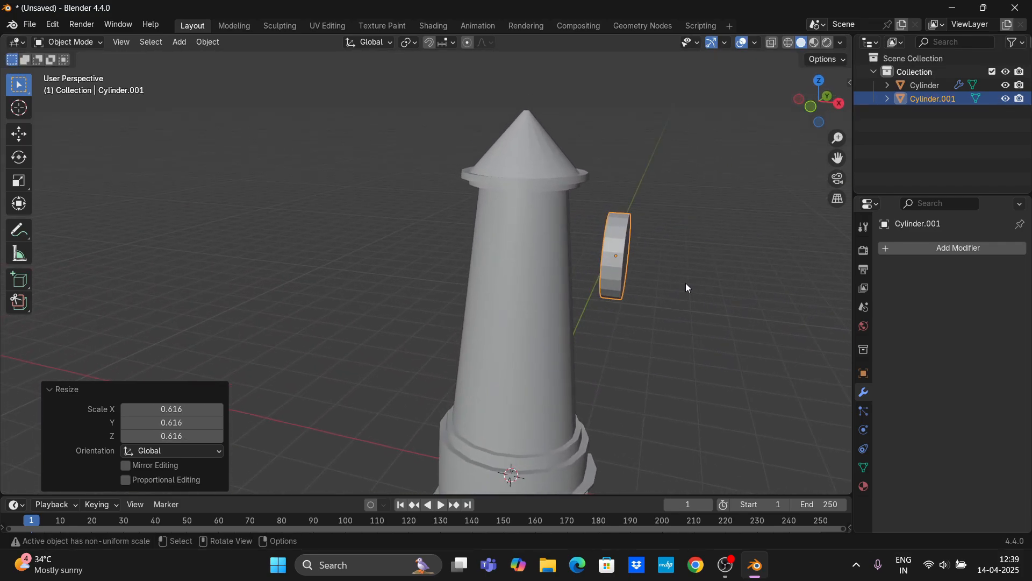
mouse_move(528, 232)
middle_mouse_down()
mouse_move(543, 233)
mouse_move(528, 232)
middle_mouse_up()
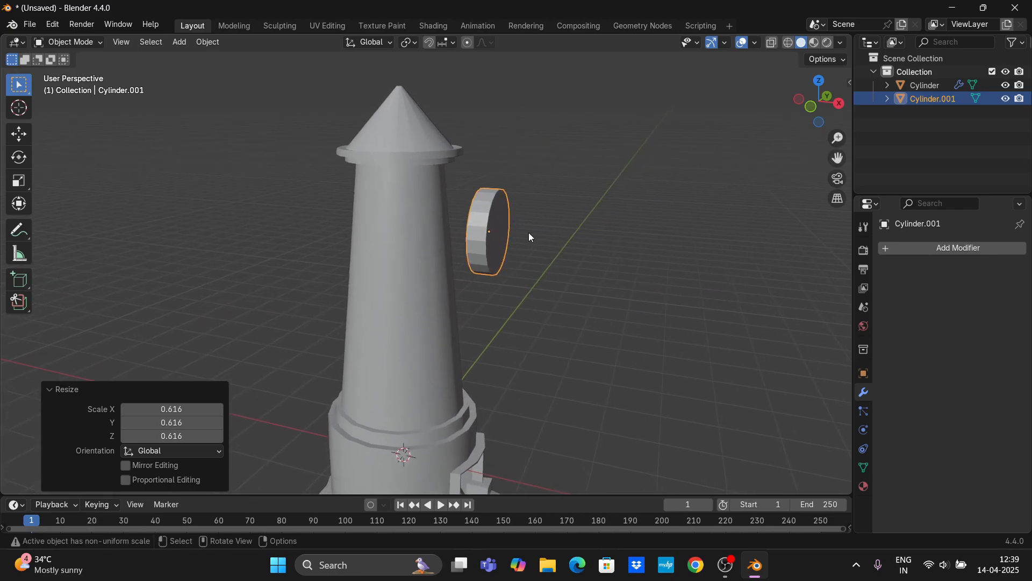
key("ctrl+a")
left_click(505, 257)
In Edit Mode, select four evenly spaced rim faces around the disc, two in the upper half and two in the lower half.
key("Tab")
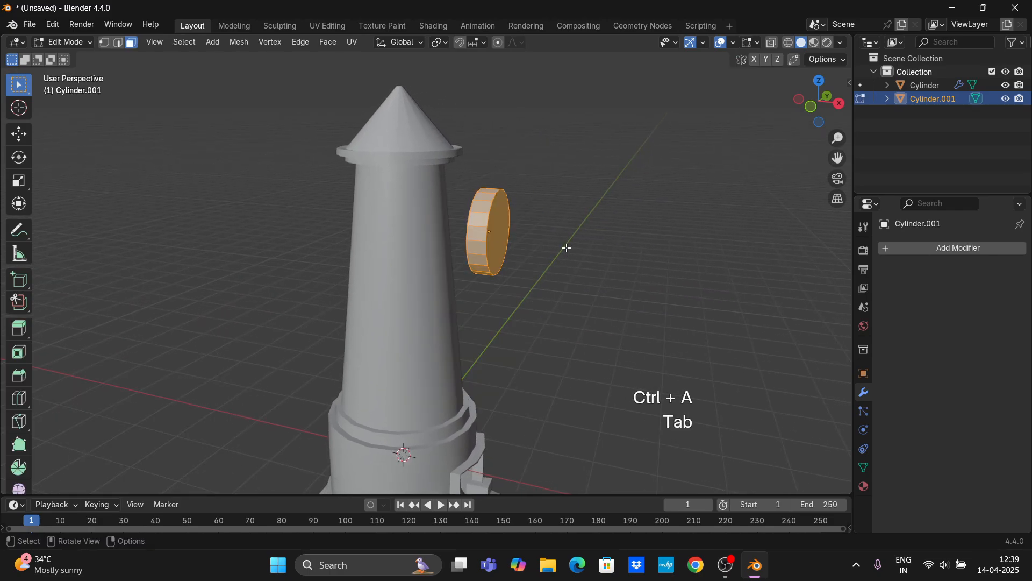
scroll(568, 248, "up", 2)
key("3")
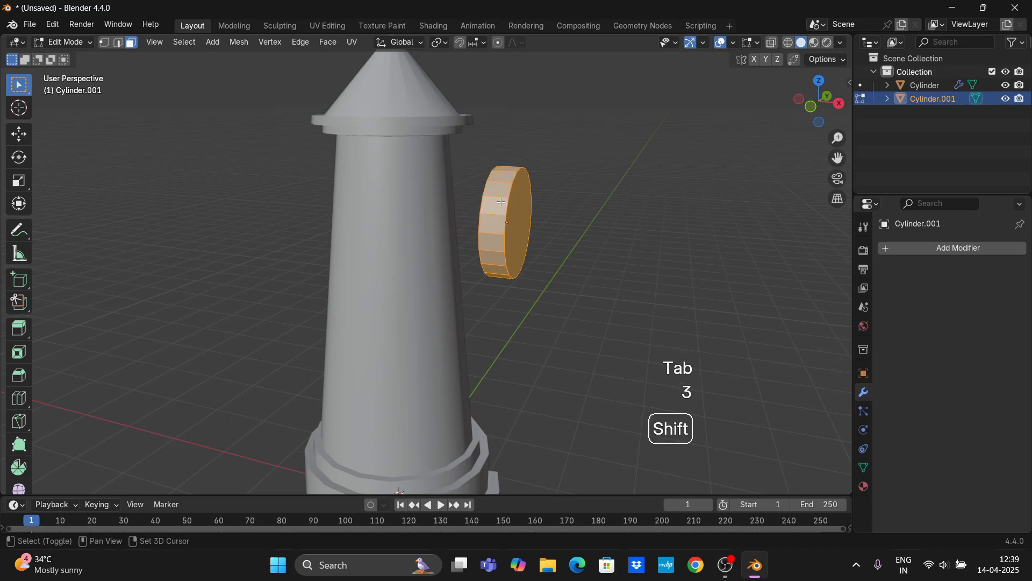
left_click(544, 237)
middle_click_drag(583, 274, 470, 291)
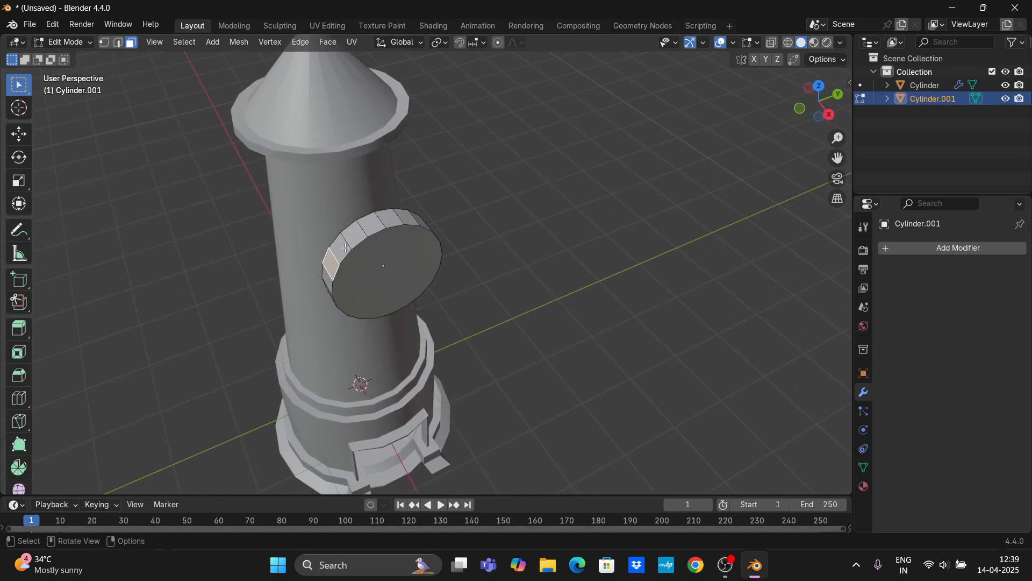
middle_click_drag(442, 258, 337, 260)
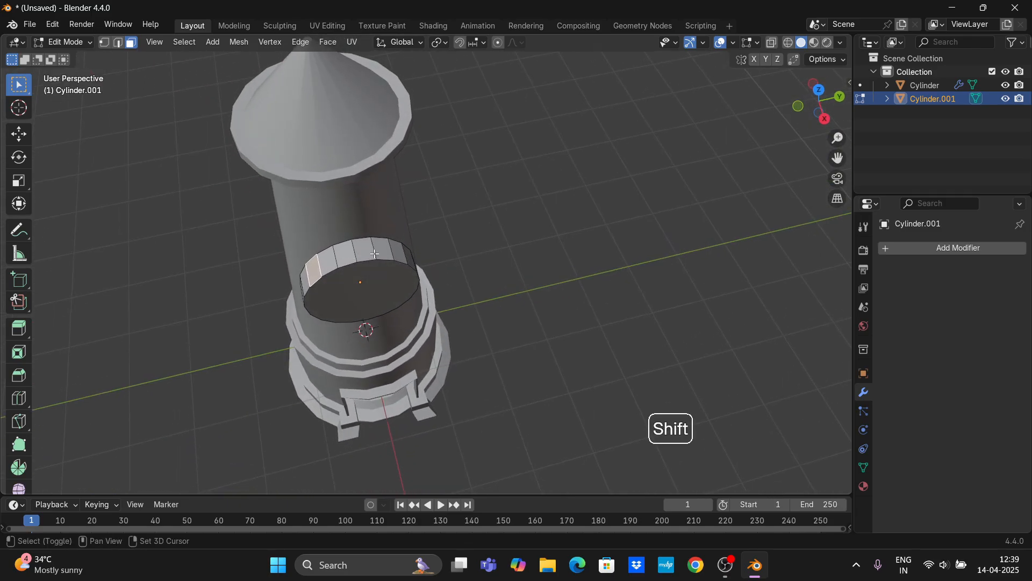
left_click(397, 252, "shift")
middle_click_drag(460, 313, 515, 164)
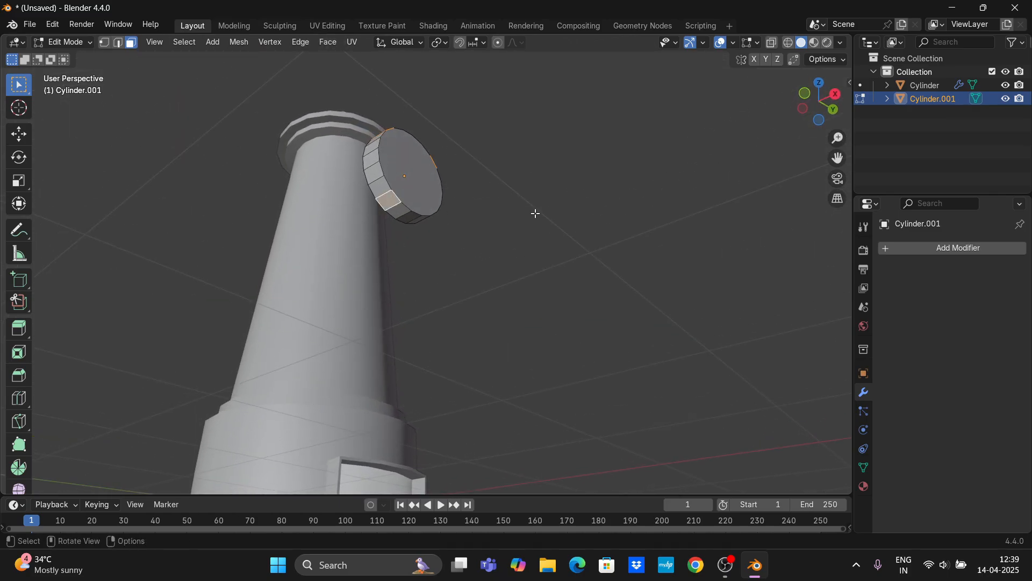
middle_click_drag(535, 212, 419, 202)
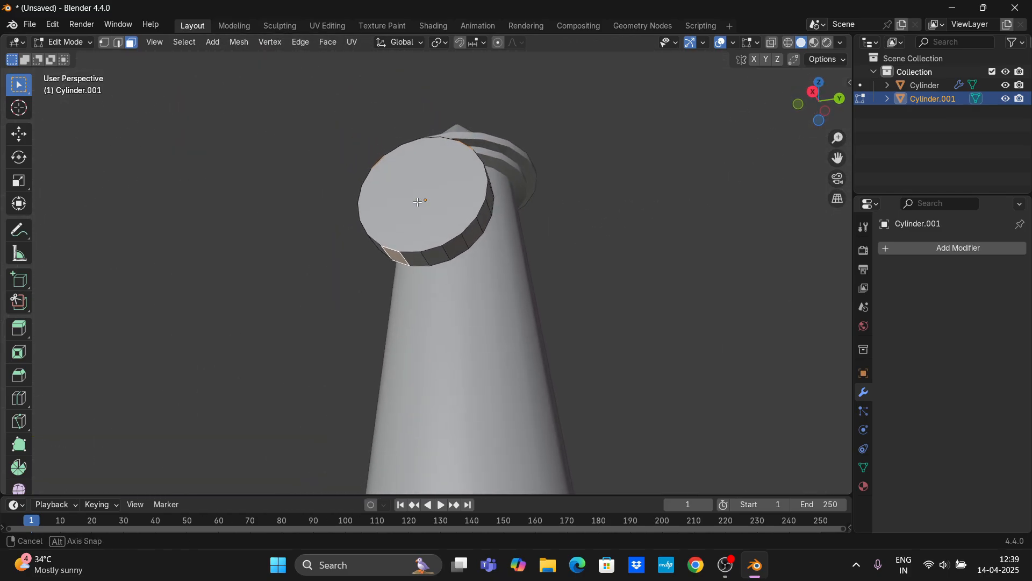
left_click(473, 233, "shift")
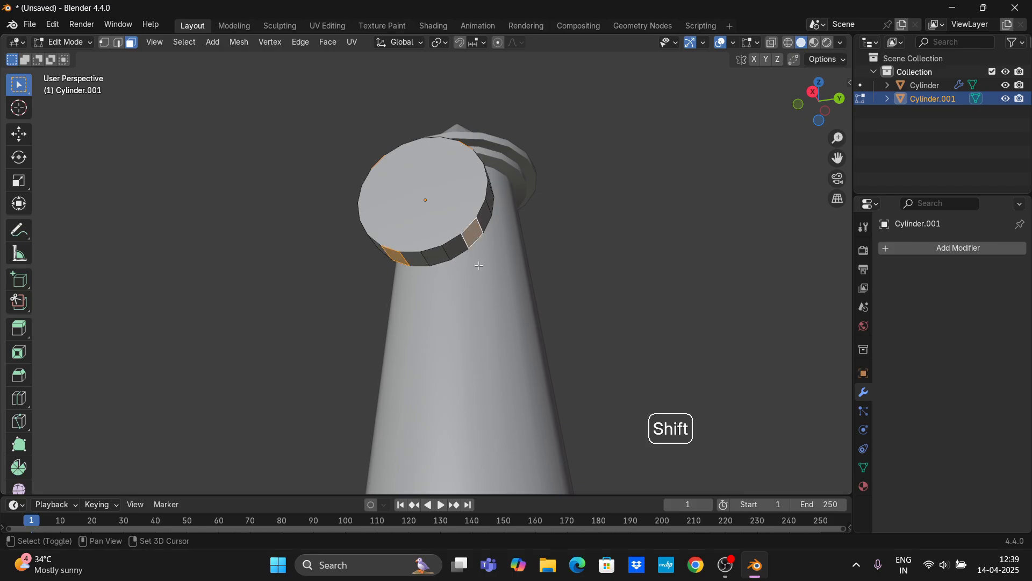
Inset the four selected rim faces individually by about 0.047 m and scale them along X to about 0.887.
middle_click_drag(473, 260, 675, 315)
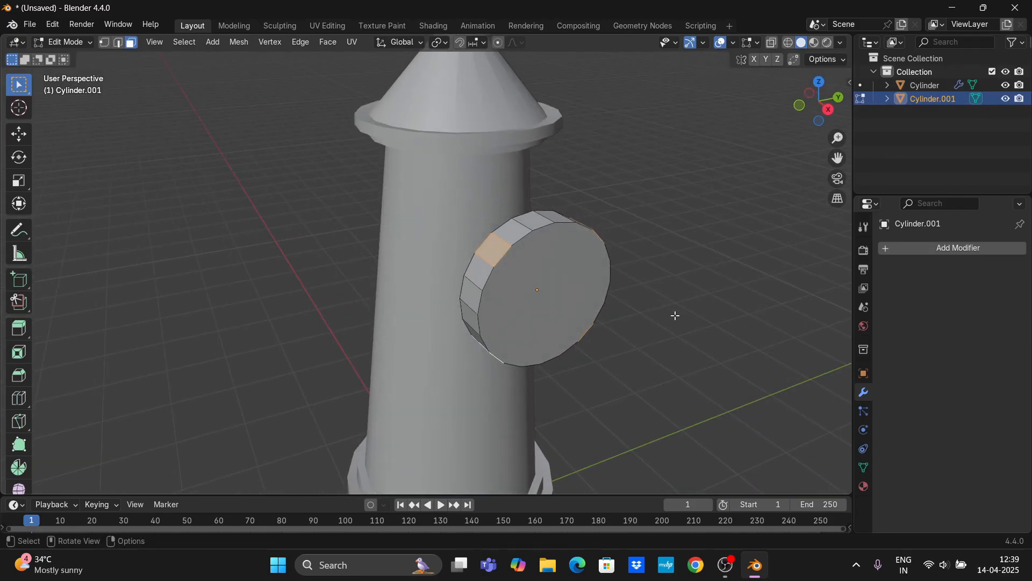
key("i")
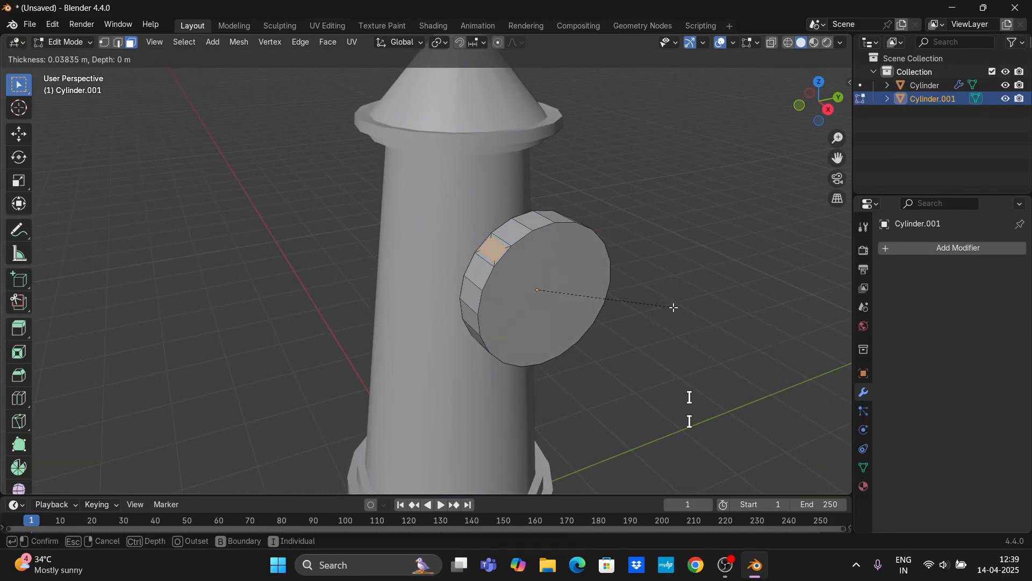
left_click(675, 307)
key("s")
key("x")
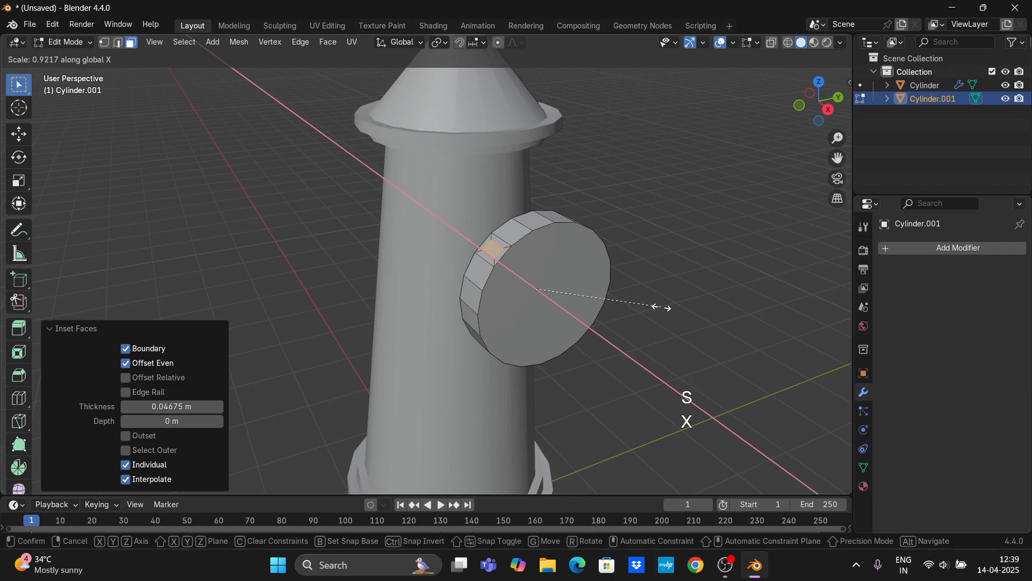
left_click(656, 307)
Extrude the four inset faces along their normals by about 2.49 m to form the windmill's blade arms.
scroll(560, 325, "down", 2)
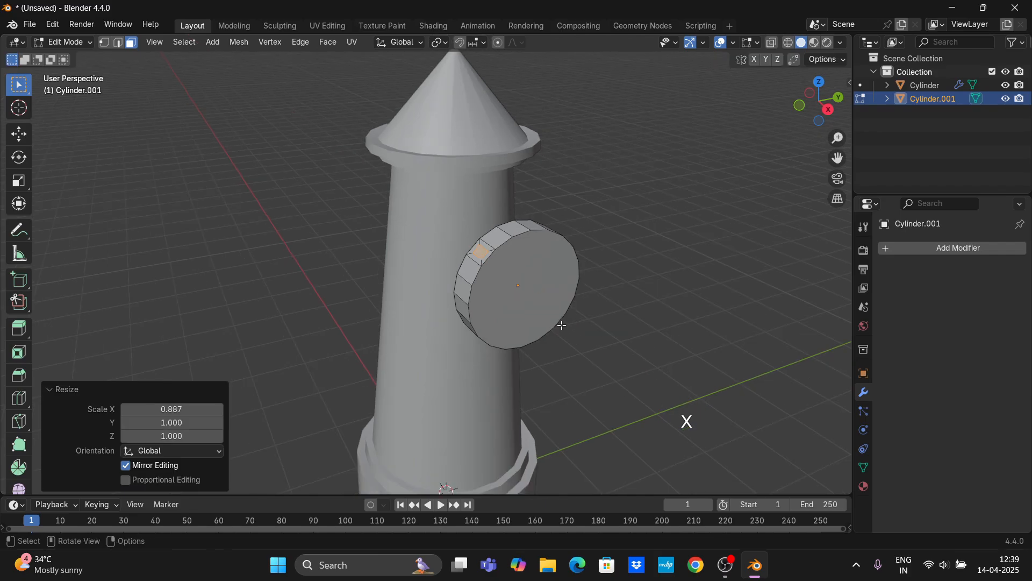
key("alt+e")
left_click(561, 324)
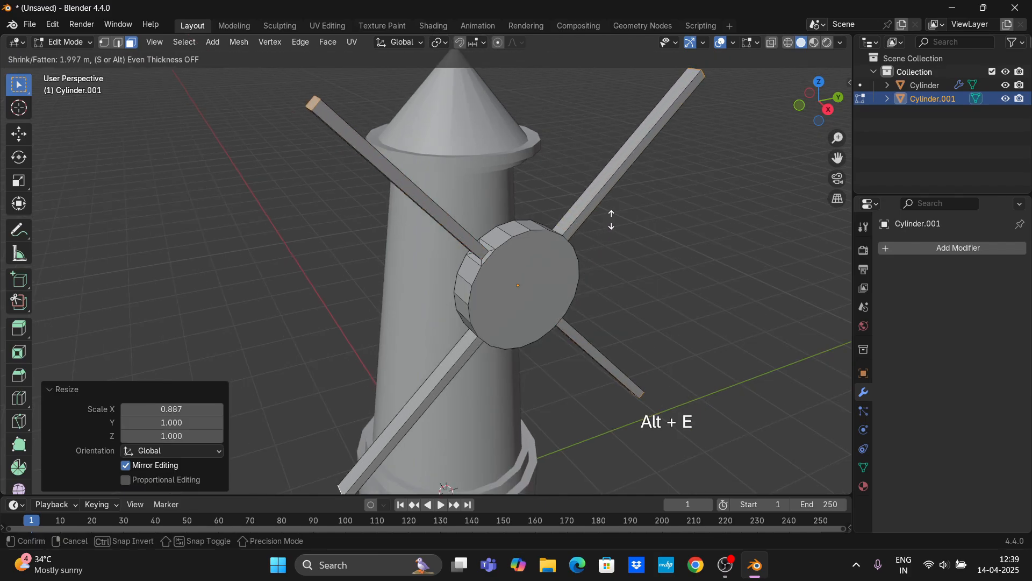
left_click(633, 194)
Add 12 evenly spaced loop cuts to each of the two upper blade arms.
middle_click_drag(632, 194, 629, 249)
key("ctrl+r")
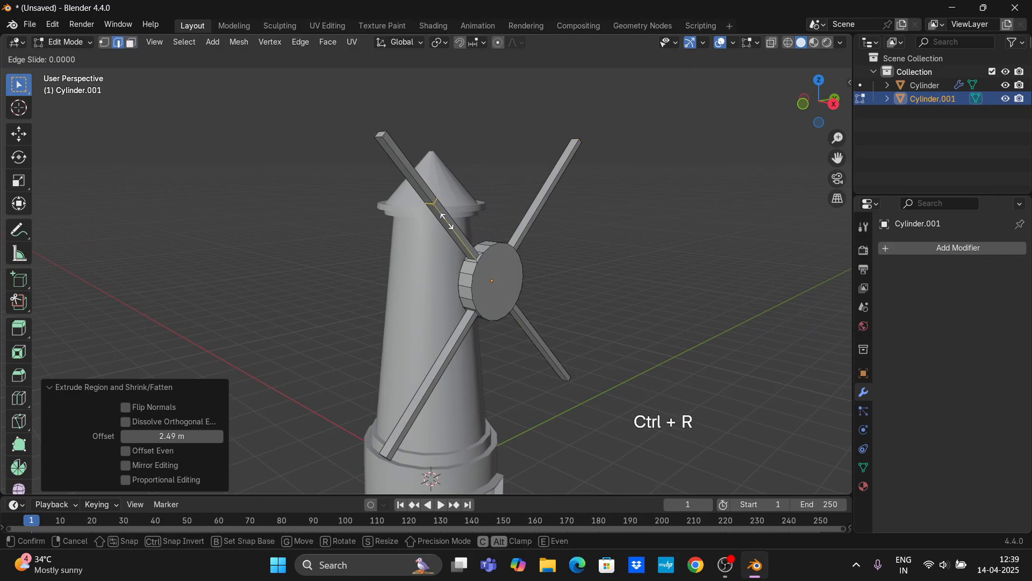
left_click(448, 221)
right_click(448, 221)
left_click(180, 364)
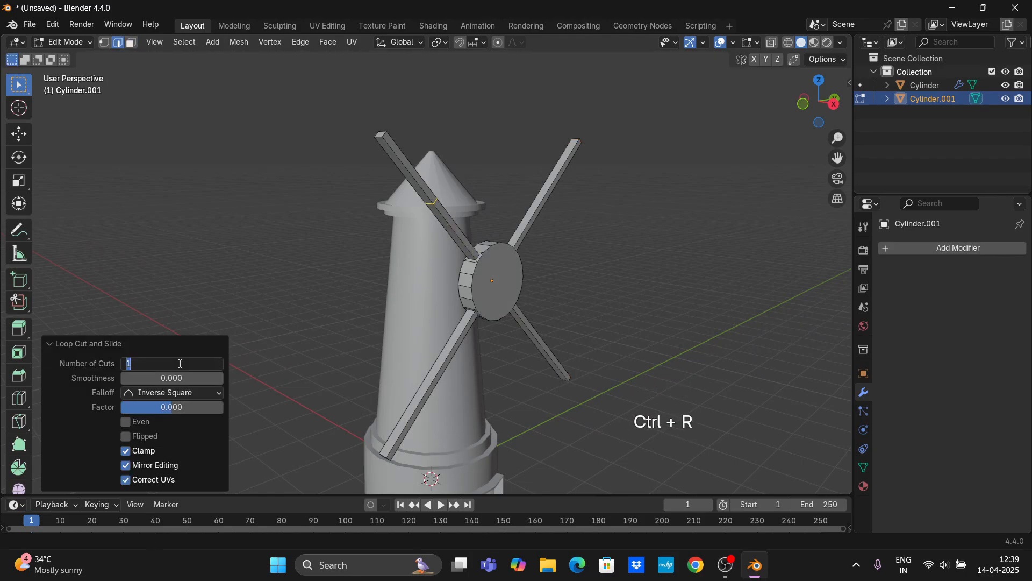
type("12")
key("Return")
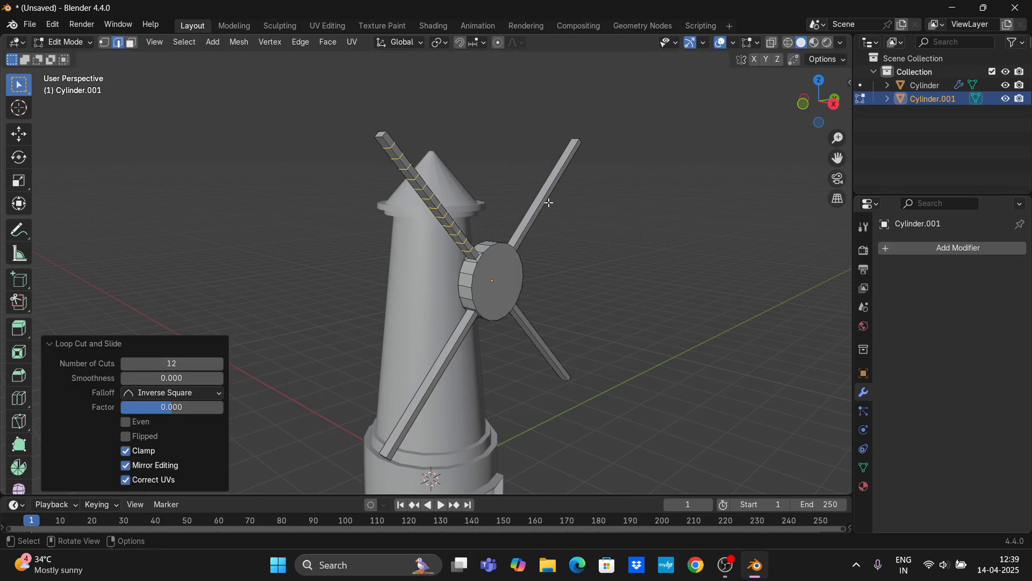
key("ctrl+r")
left_click(173, 364)
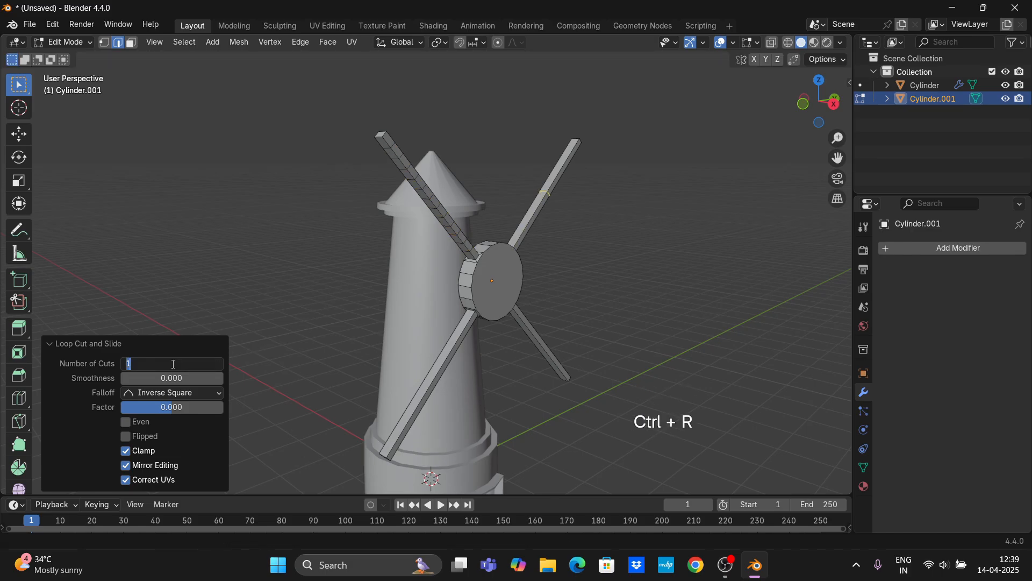
type("12")
key("Return")
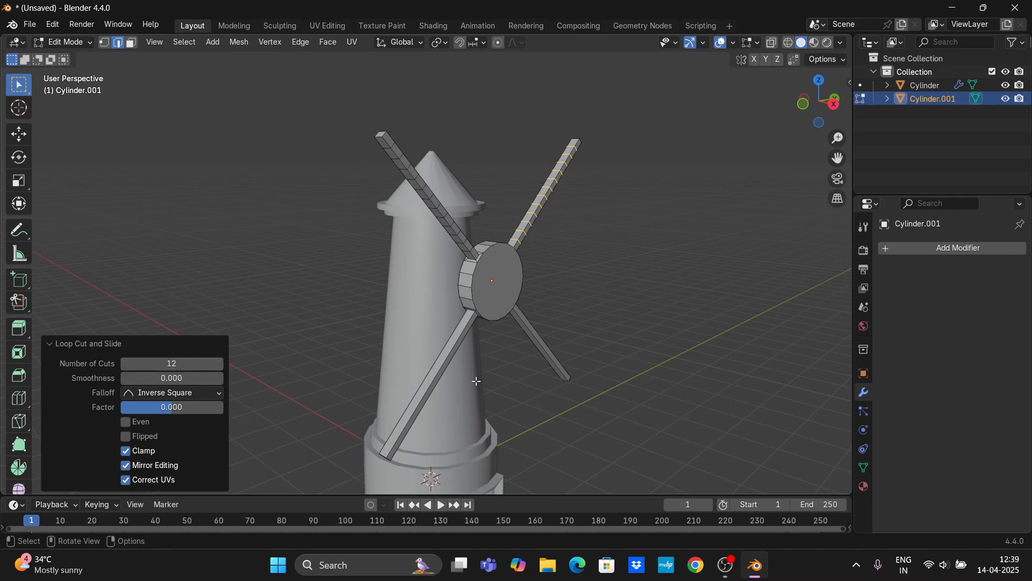
Add 12 evenly spaced loop cuts to each of the two lower blade arms.
key("ctrl+r")
left_click(172, 364)
type("12")
key("Return")
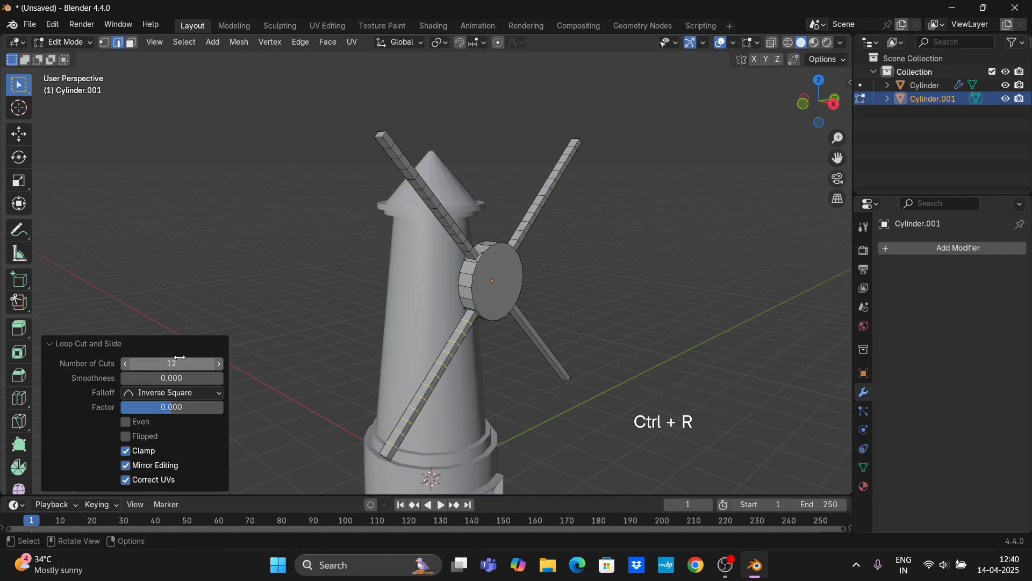
key("ctrl+r")
left_click(542, 342)
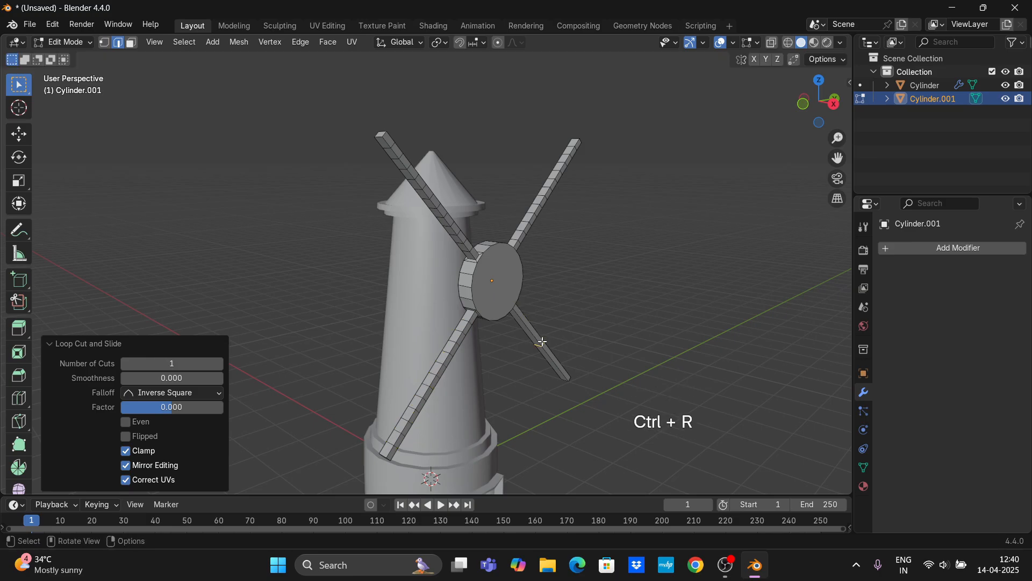
left_click(161, 363)
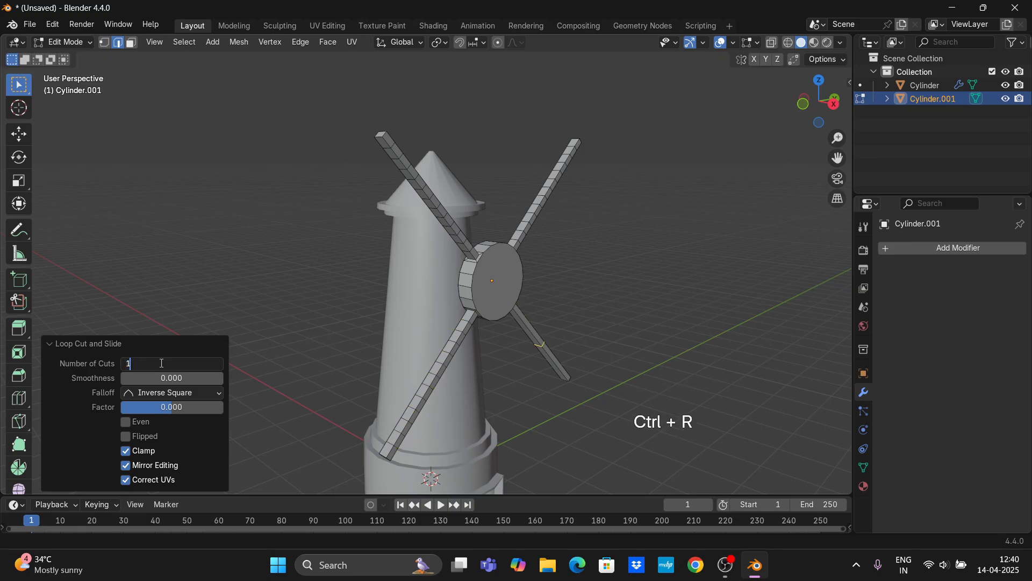
type("2")
key("Return")
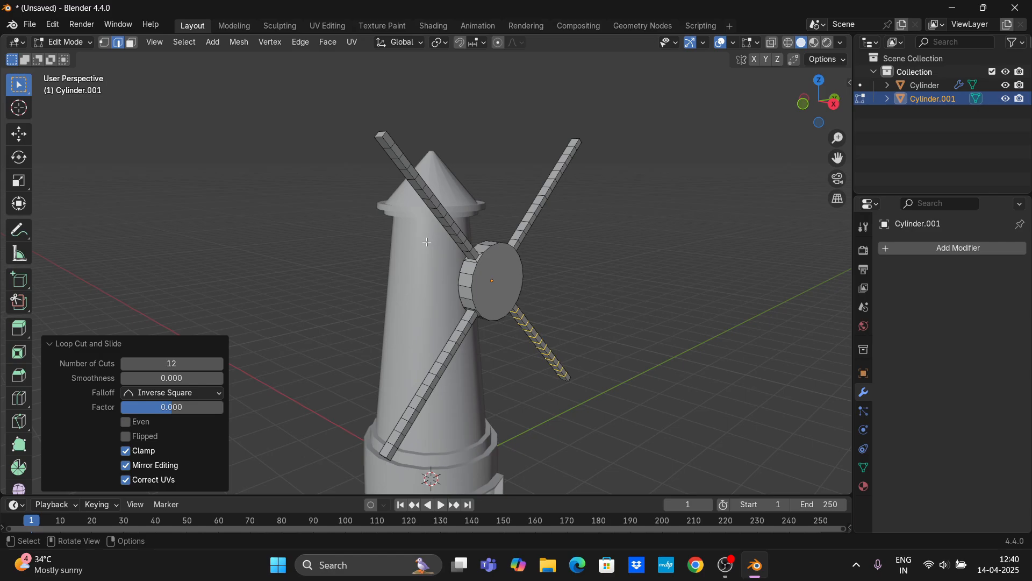
Select four evenly spaced faces along the same side of each of the first two blade arms.
middle_click_drag(427, 242, 450, 235)
key("3")
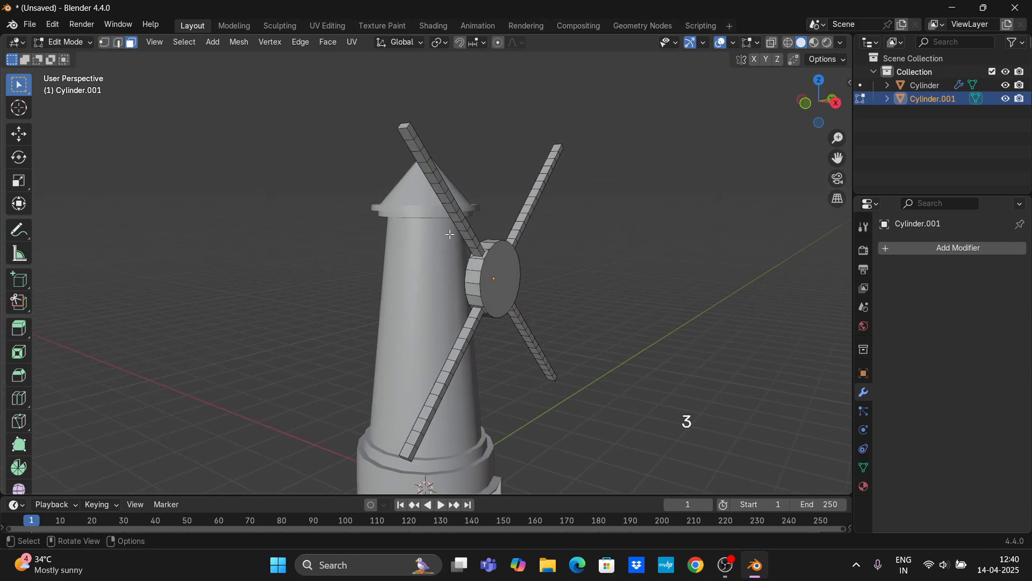
left_click(411, 138)
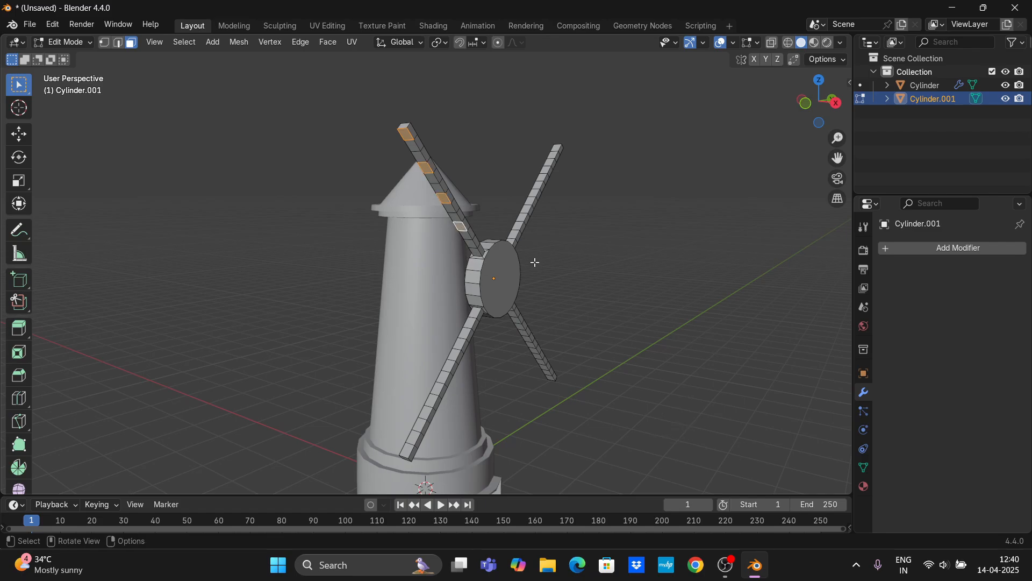
middle_click_drag(474, 274, 345, 346)
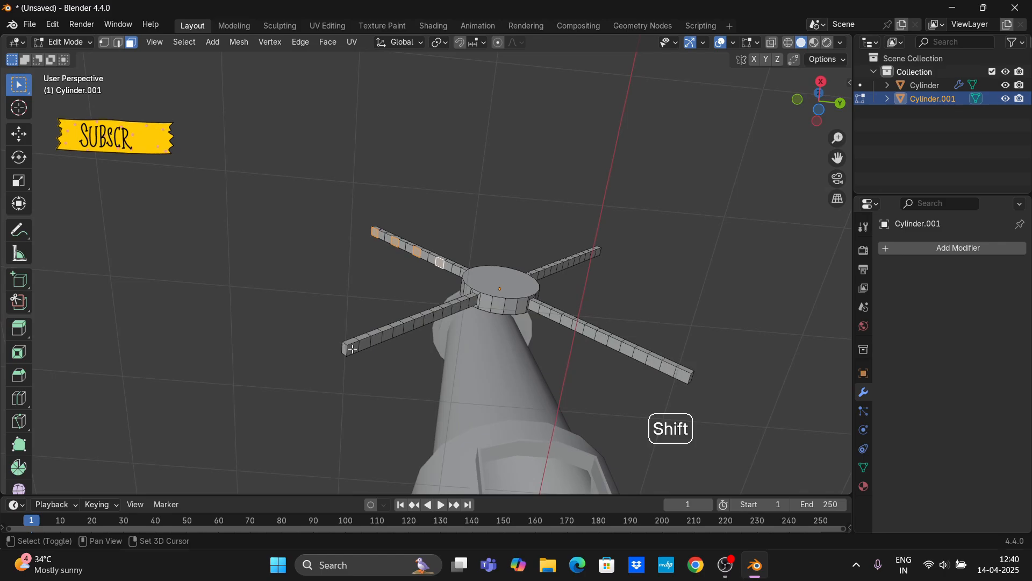
left_click(353, 350, "shift")
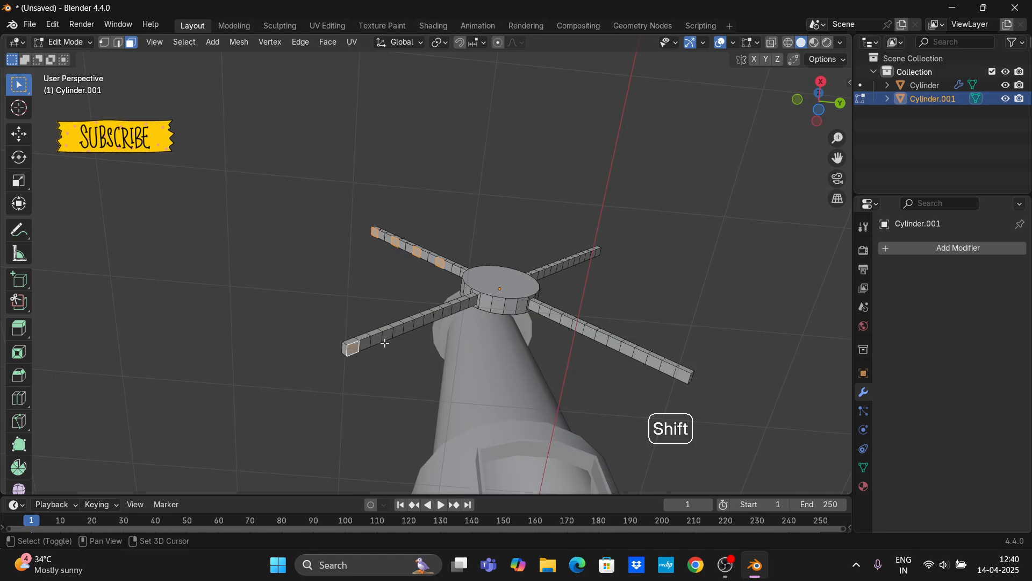
left_click(419, 323, "shift")
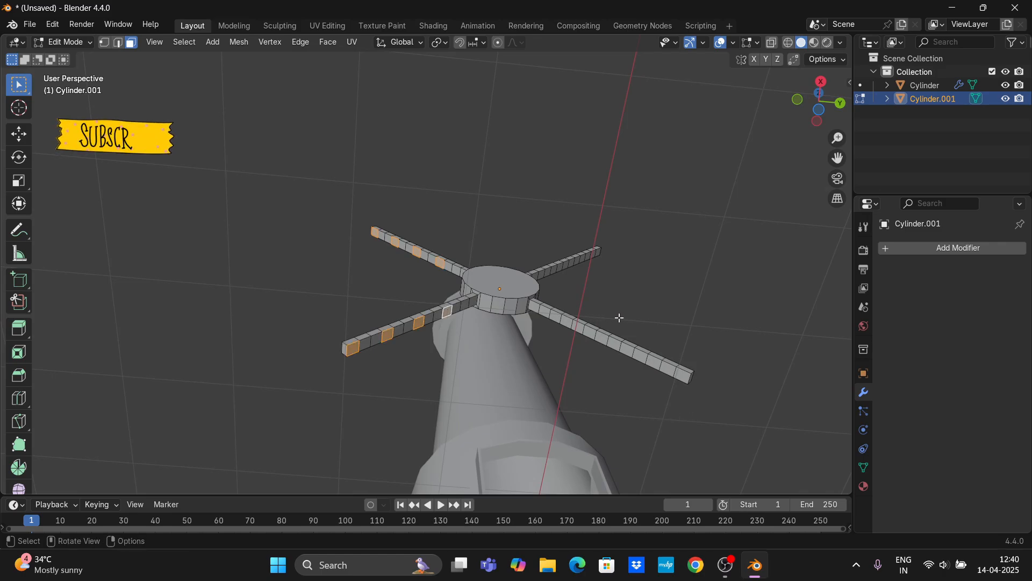
Extend the selection with four evenly spaced matching side faces on each of the remaining two blade arms.
middle_click_drag(696, 303, 658, 425)
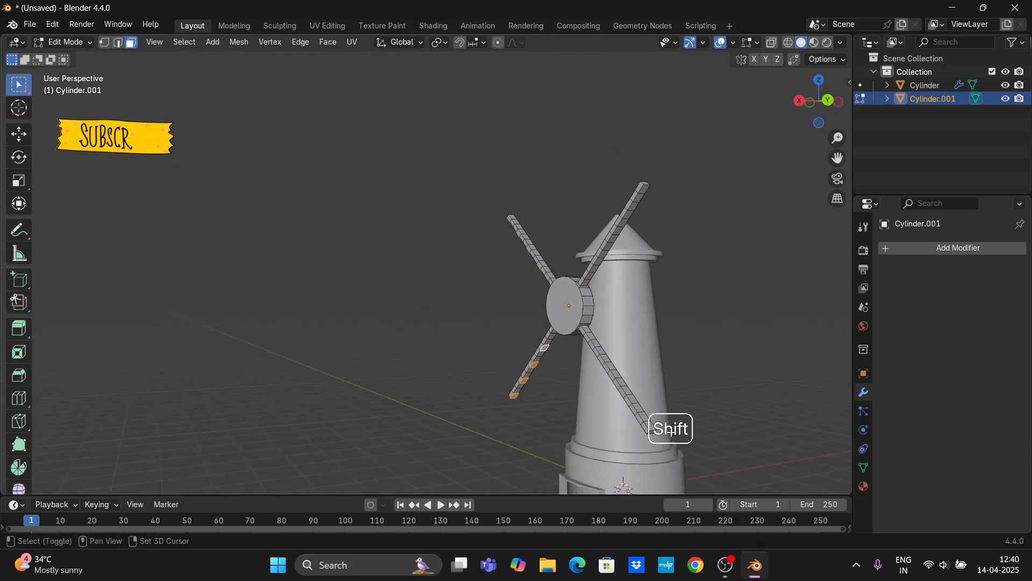
left_click_drag(834, 164, 685, 105)
scroll(634, 327, "up", 2)
left_click(499, 407, "shift")
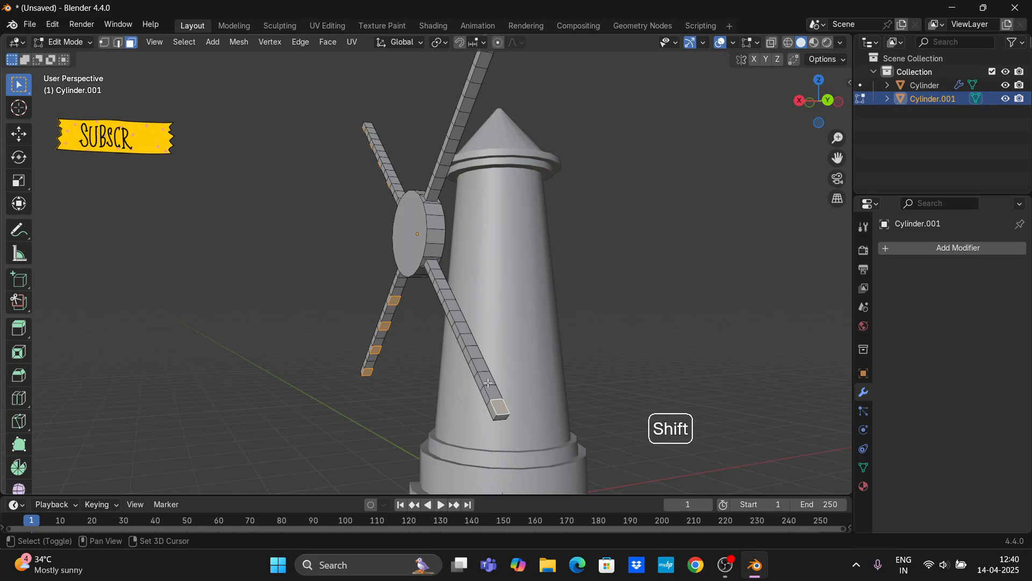
left_click(463, 327, "shift")
left_click(449, 292, "shift")
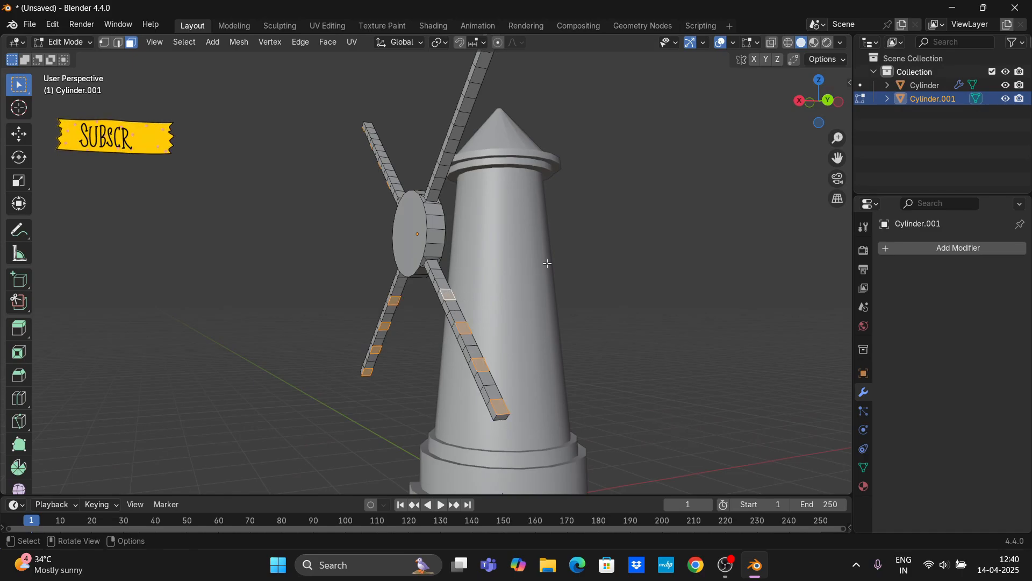
middle_click_drag(511, 231, 651, 313)
left_click(534, 328, "shift")
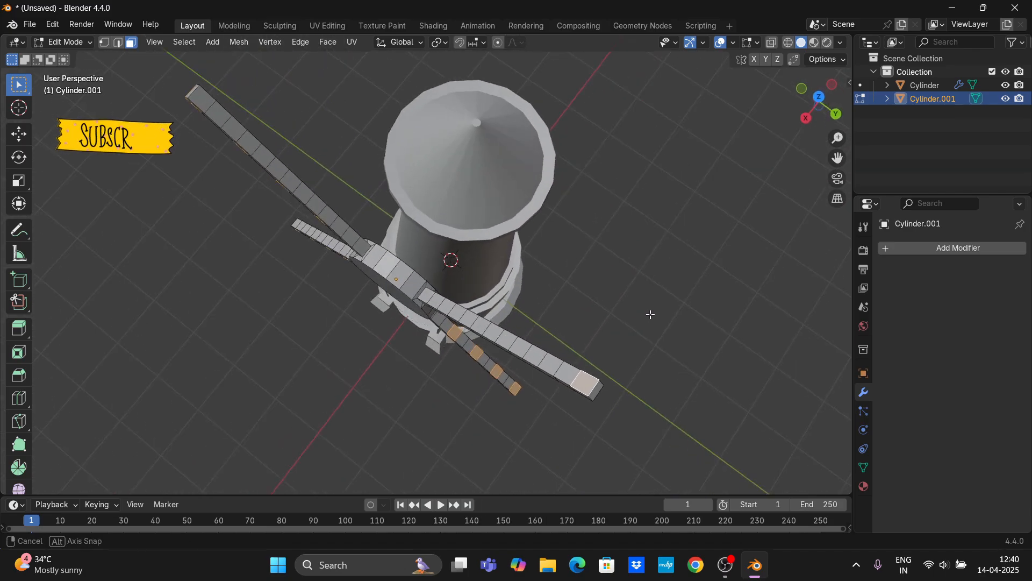
left_click(535, 359, "shift")
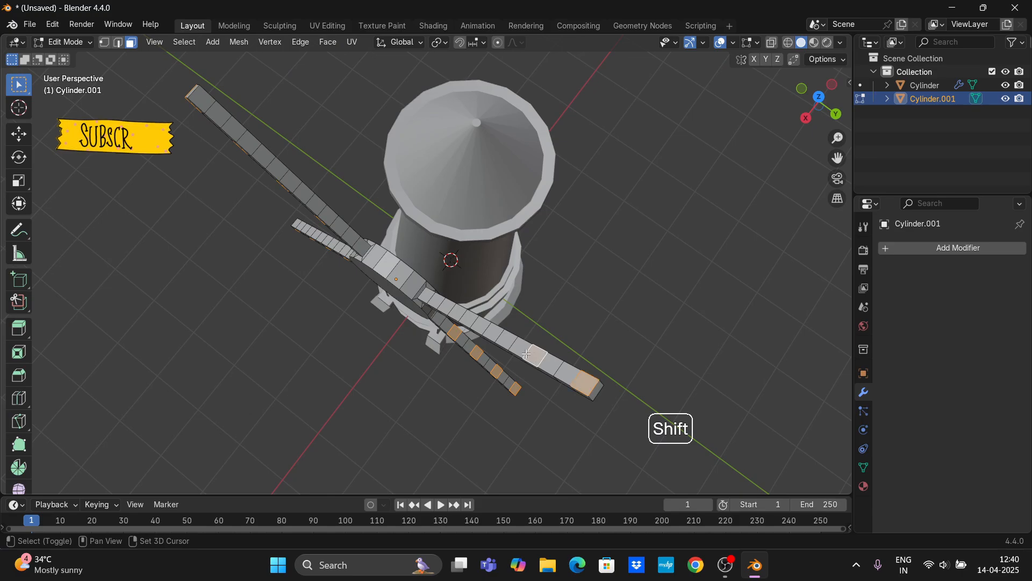
left_click(485, 328, "shift")
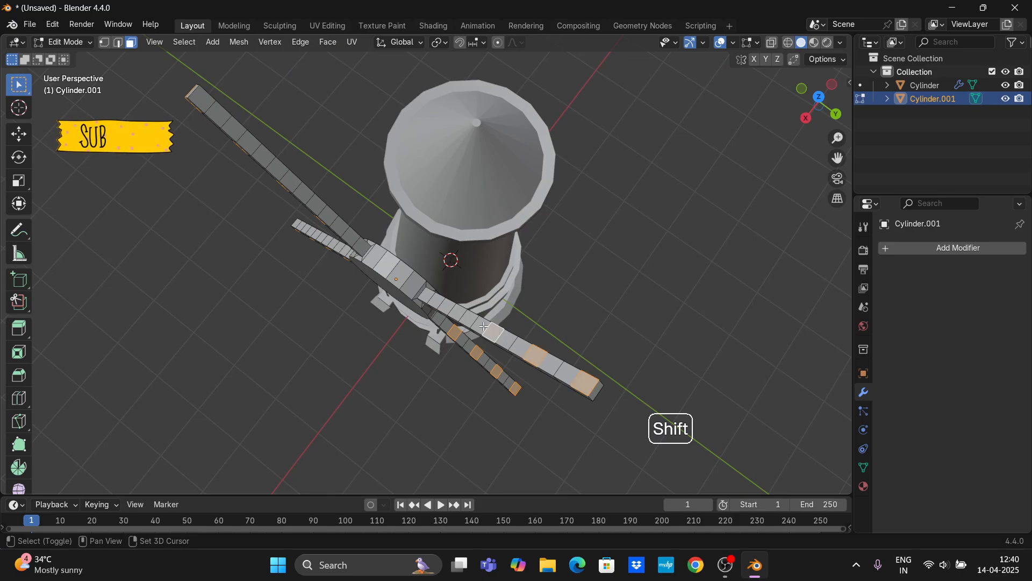
left_click(458, 315, "shift")
Inset the selected faces on the four blade arms by about 0.041 m.
middle_click_drag(458, 315, 540, 285)
key("alt+e")
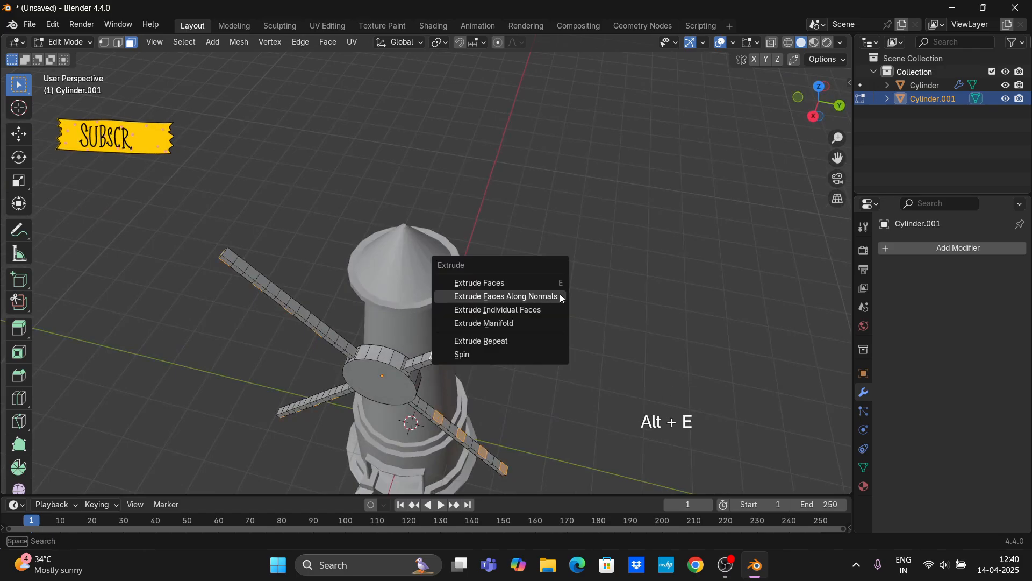
key("i")
key("i")
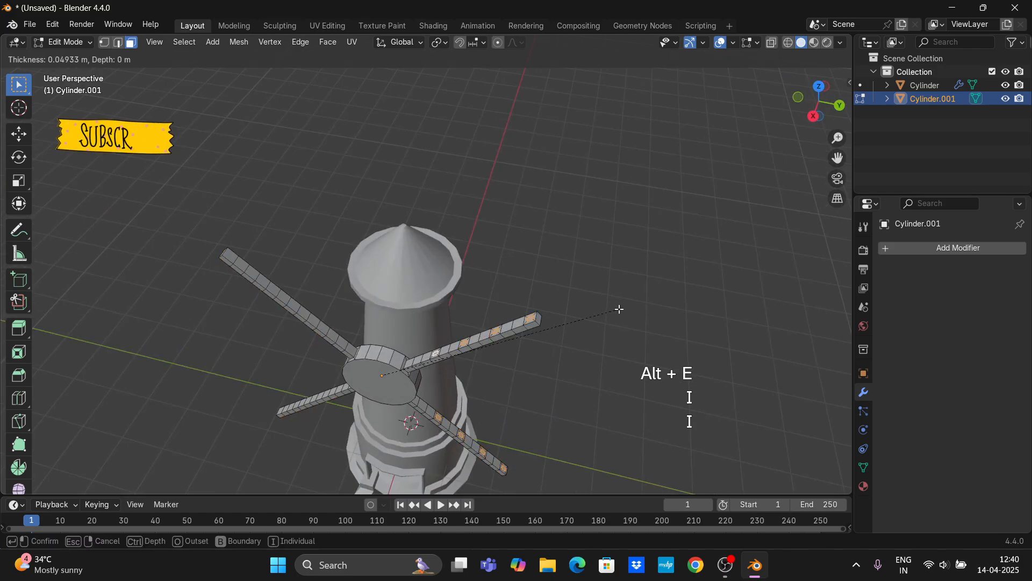
left_click(620, 309)
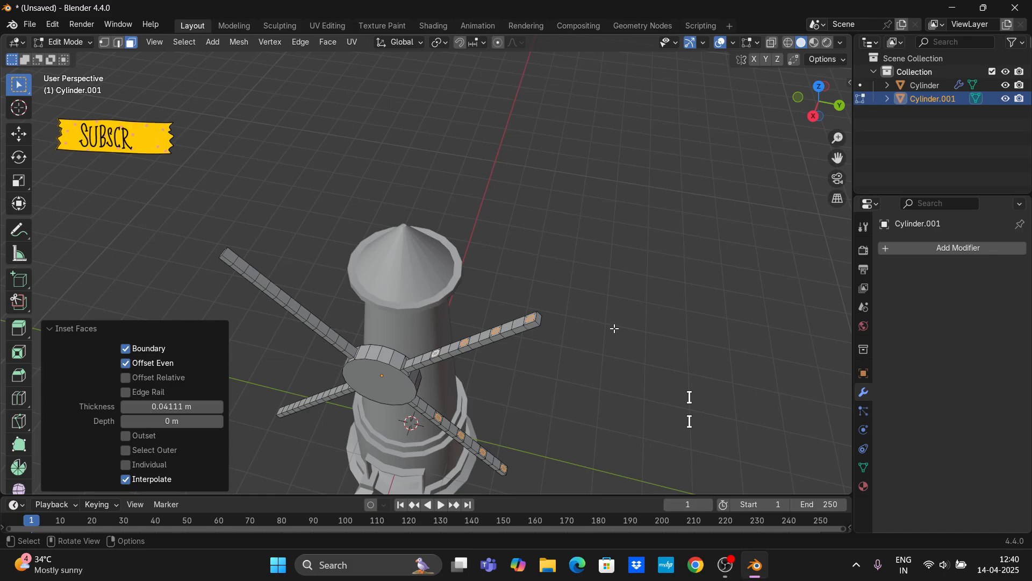
Extrude the inset faces along their normals by about 0.768 m to form four rungs on each arm.
key("alt+e")
left_click(614, 328)
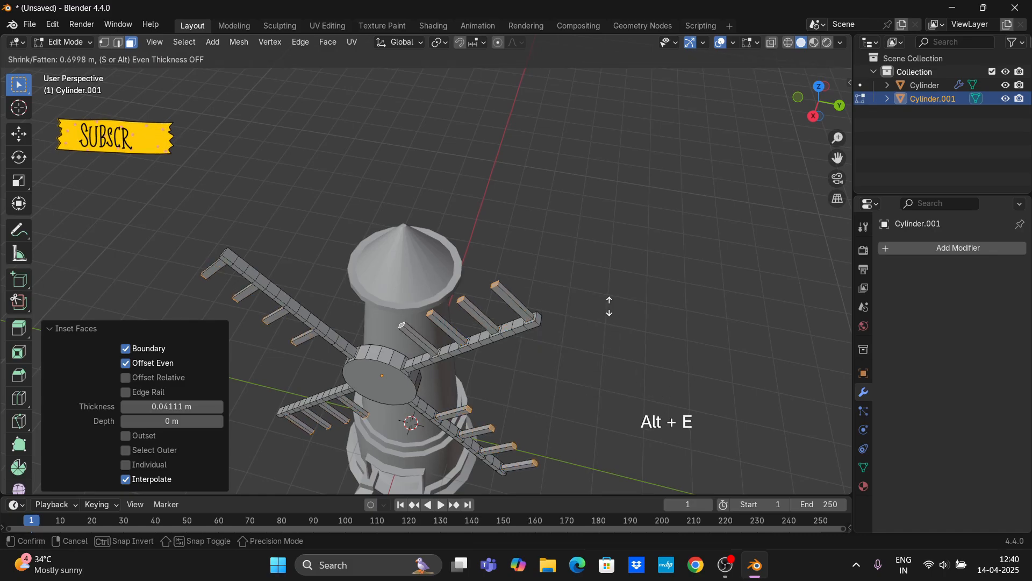
left_click(610, 305)
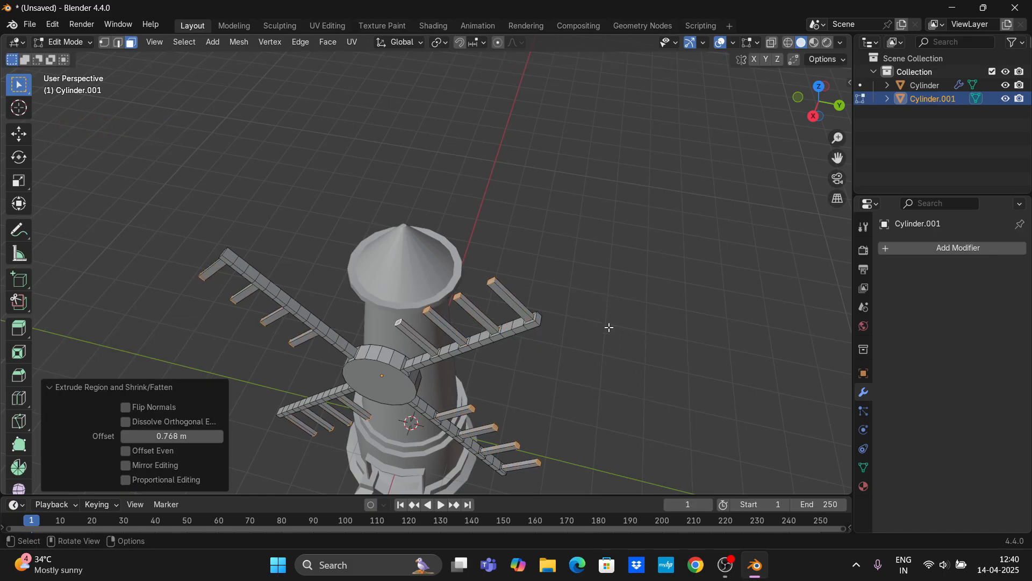
Add one loop cut near the free end of the outermost rung on both upper arms, with slide factors of about -0.678 and -0.642.
middle_click_drag(608, 325, 597, 278)
scroll(596, 280, "up", 3)
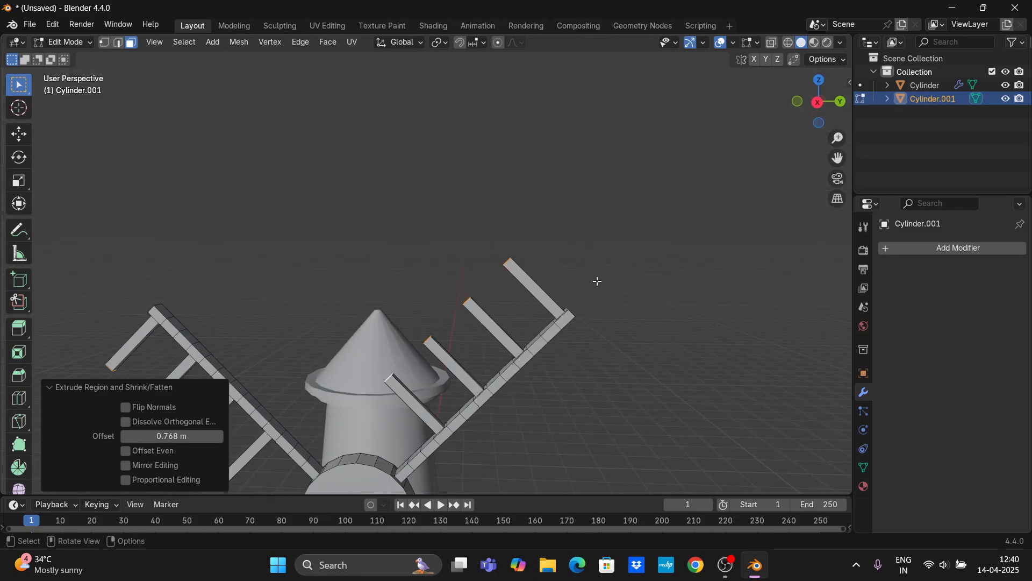
key("ctrl+r")
left_click(546, 275)
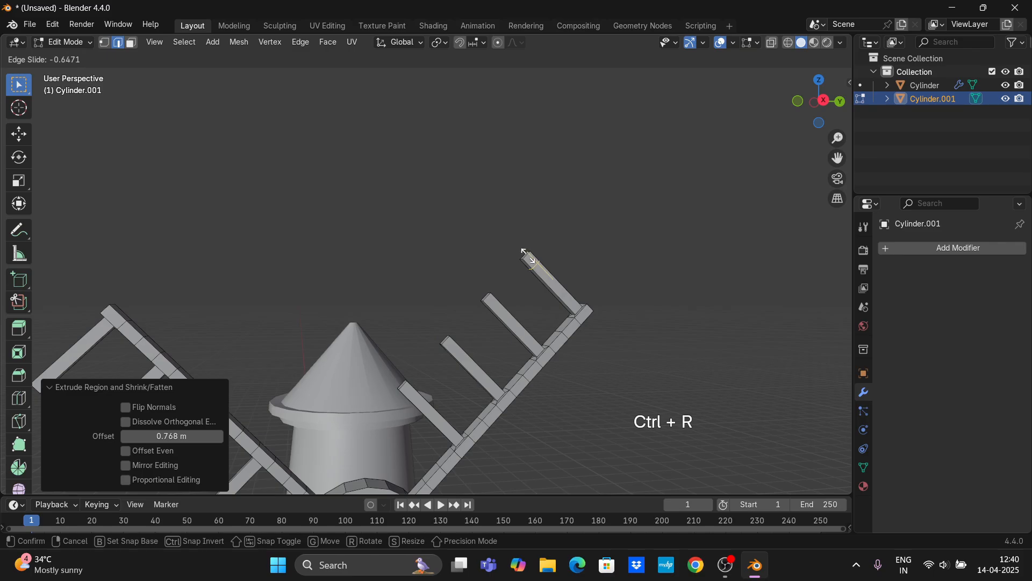
left_click(527, 255)
left_click_drag(837, 158, 1031, 42)
key("ctrl+r")
left_click(394, 197)
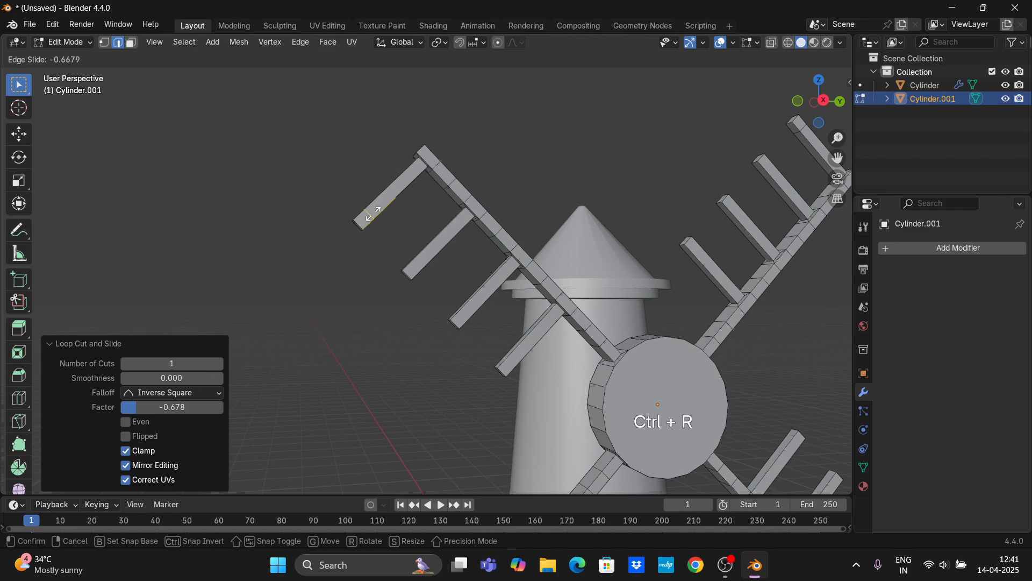
left_click(375, 214)
Add one loop cut near the free end of the outermost rung on both lower arms, with slide factors of about -0.694 and -0.625.
left_click_drag(833, 164, 752, 5)
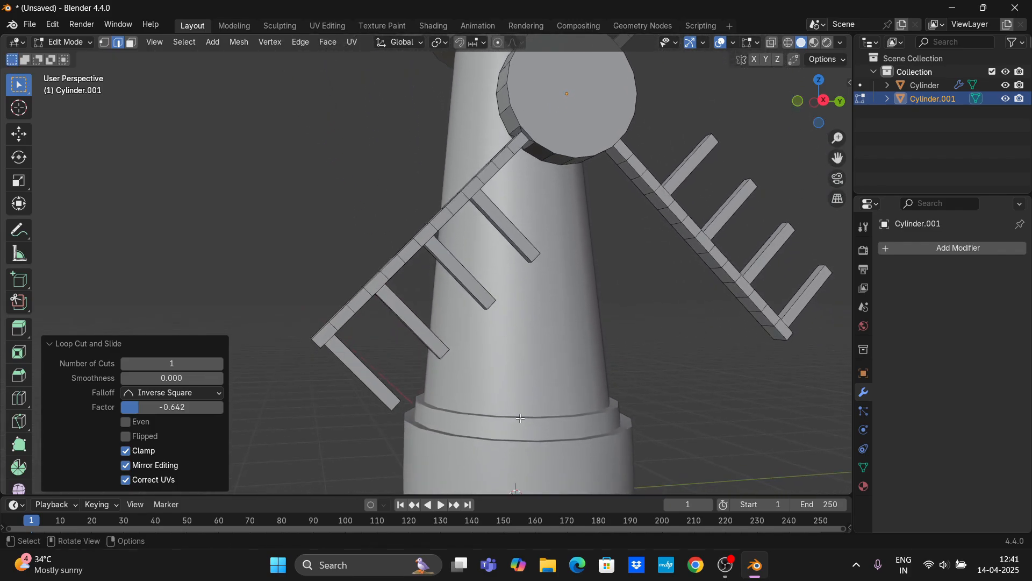
key("ctrl+r")
left_click(402, 397)
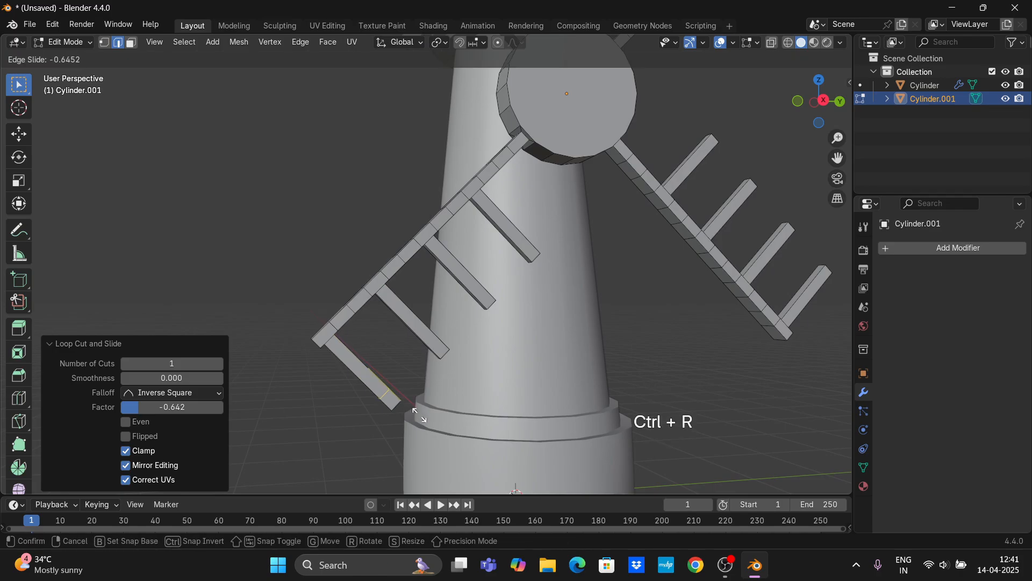
left_click(422, 417)
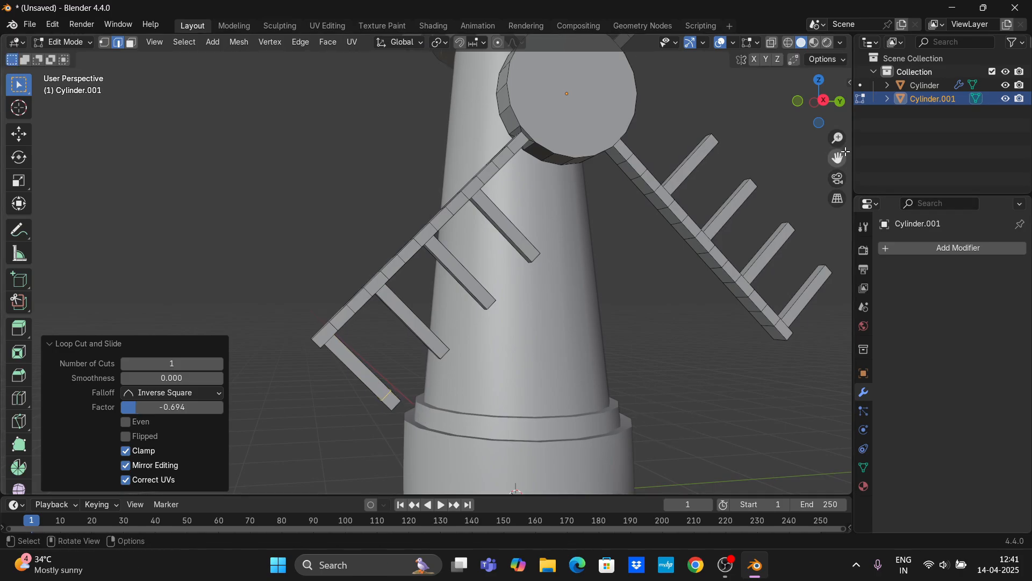
left_click_drag(837, 159, 495, 358)
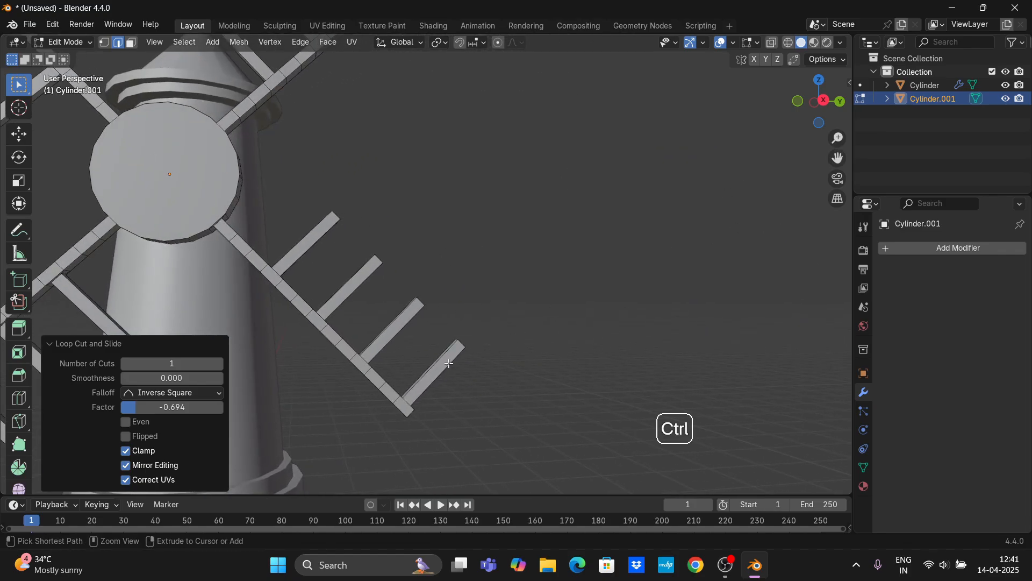
key("ctrl+r")
left_click(449, 363)
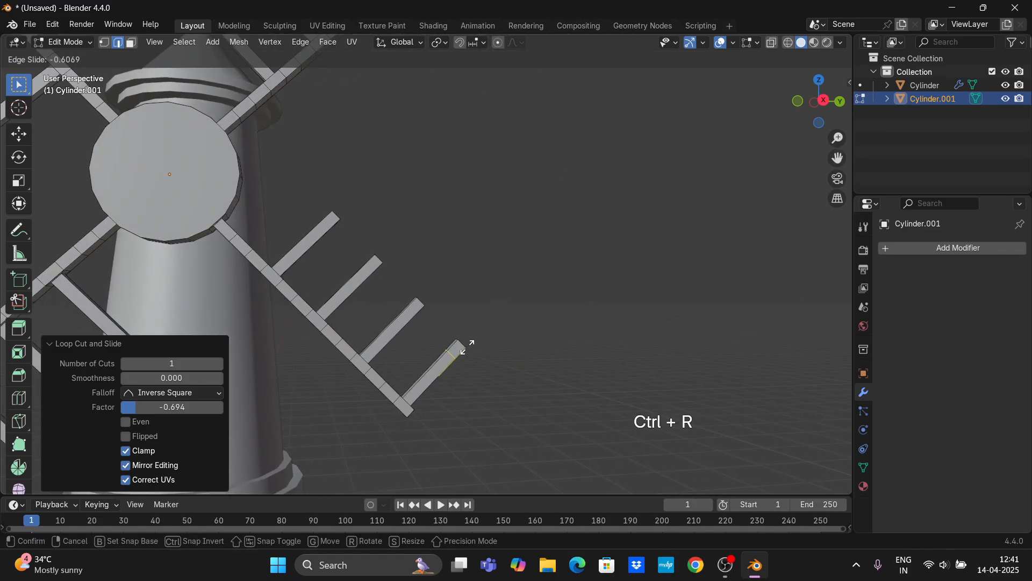
left_click(466, 347)
Select the hub-facing side face of the end segment on the outermost rung of all four arms.
left_click_drag(838, 157, 676, 230)
middle_click_drag(675, 231, 705, 209)
scroll(708, 209, "up", 1)
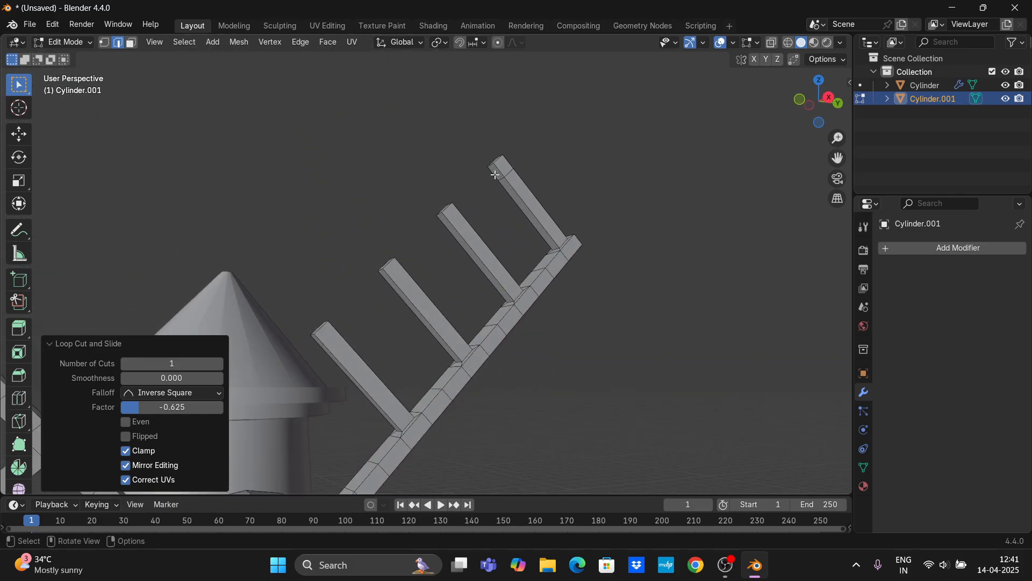
key("ctrl+r")
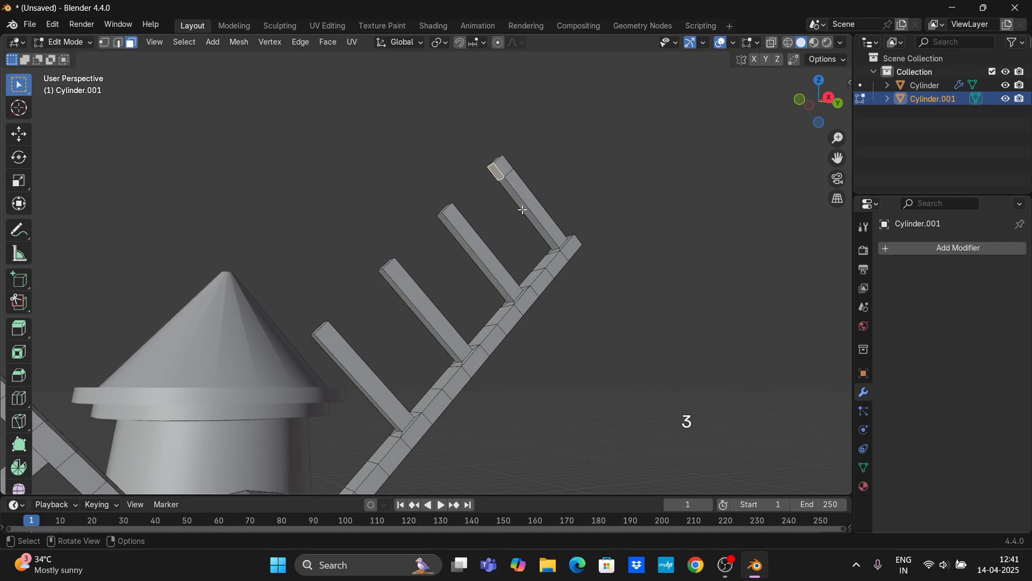
middle_click_drag(522, 209, 124, 123)
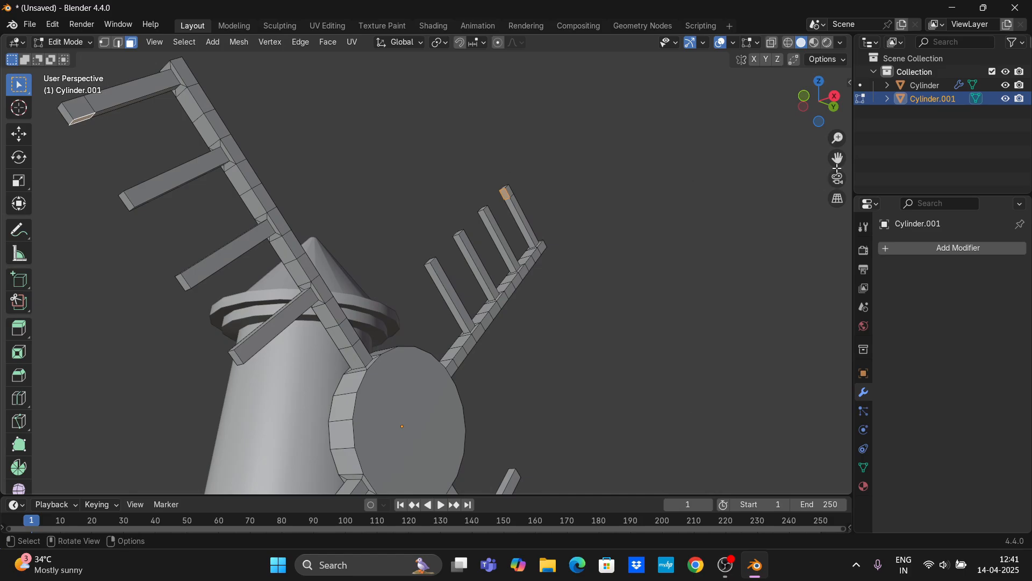
left_click_drag(838, 158, 843, 160)
middle_click_drag(508, 379, 344, 493)
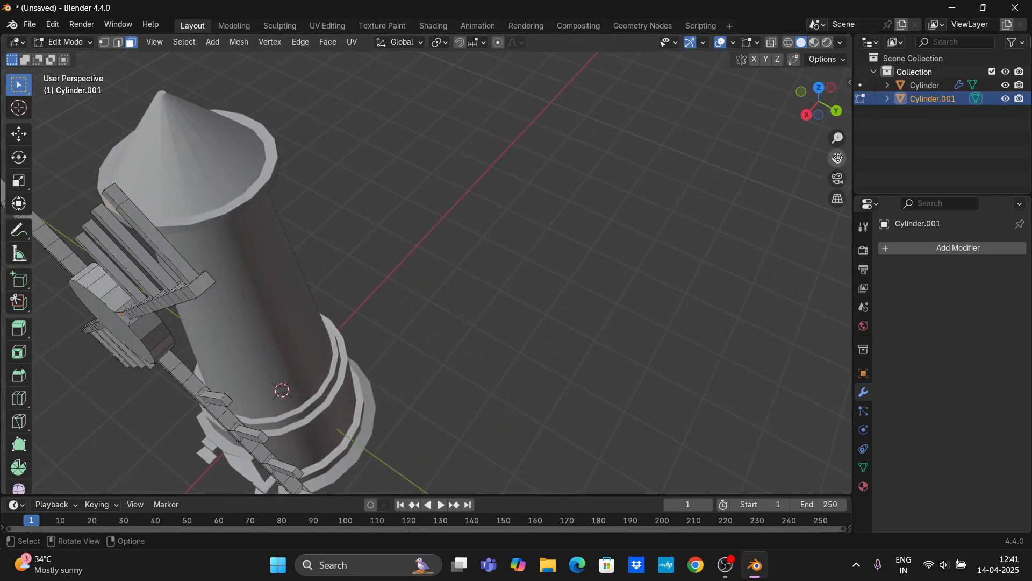
left_click_drag(838, 158, 794, 185)
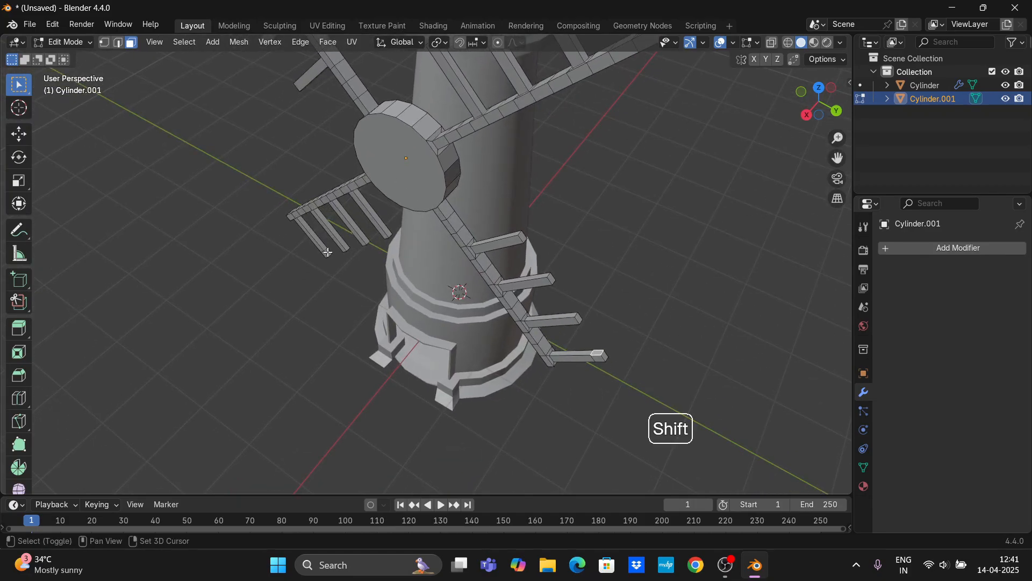
Extrude the four selected rung-end faces along their normals by about 1.68 m to close the blade frames.
key("alt+e")
left_click(411, 272)
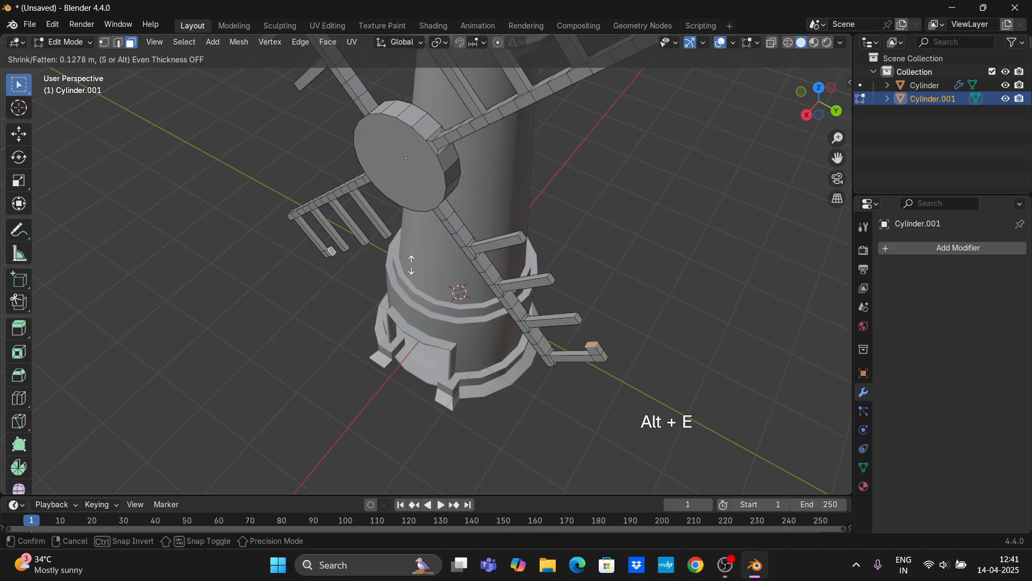
left_click(400, 193)
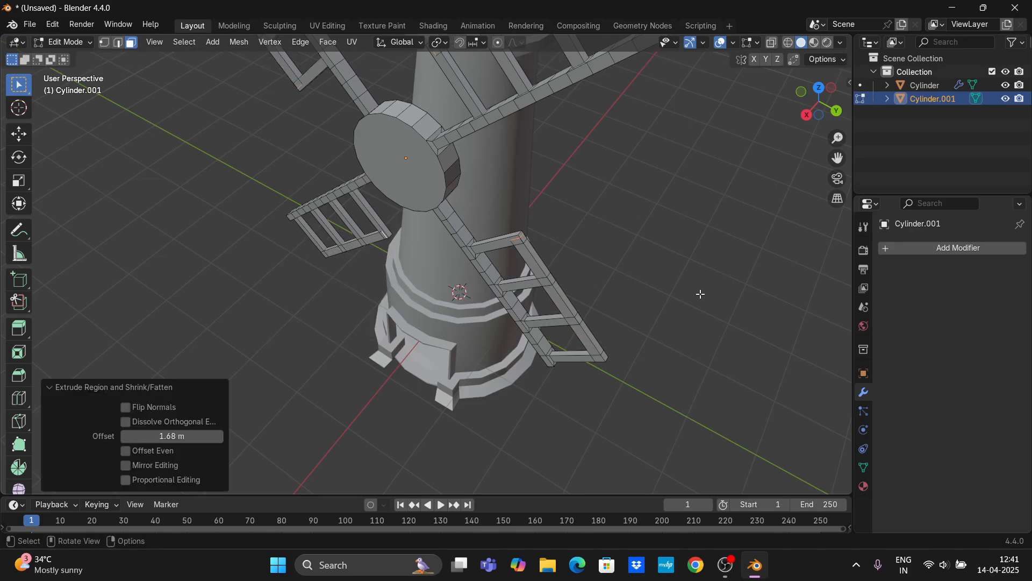
Add two centred loop cuts across the outermost crossbar of the upper-left and lower-left blades, with a slide factor of 0.
scroll(701, 294, "down", 2)
middle_click_drag(676, 292, 703, 245)
key("Tab")
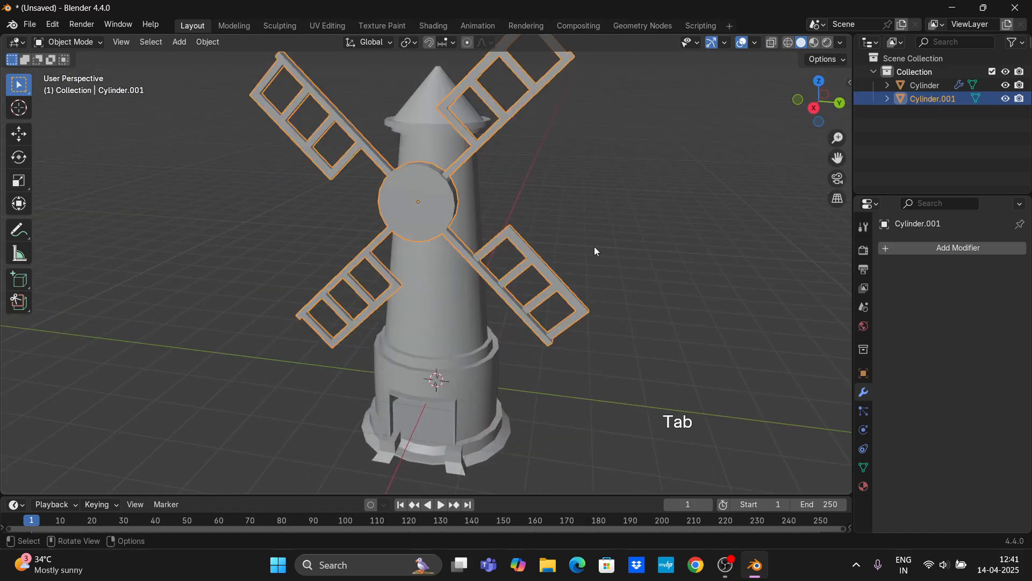
key("Tab")
key("ctrl+r")
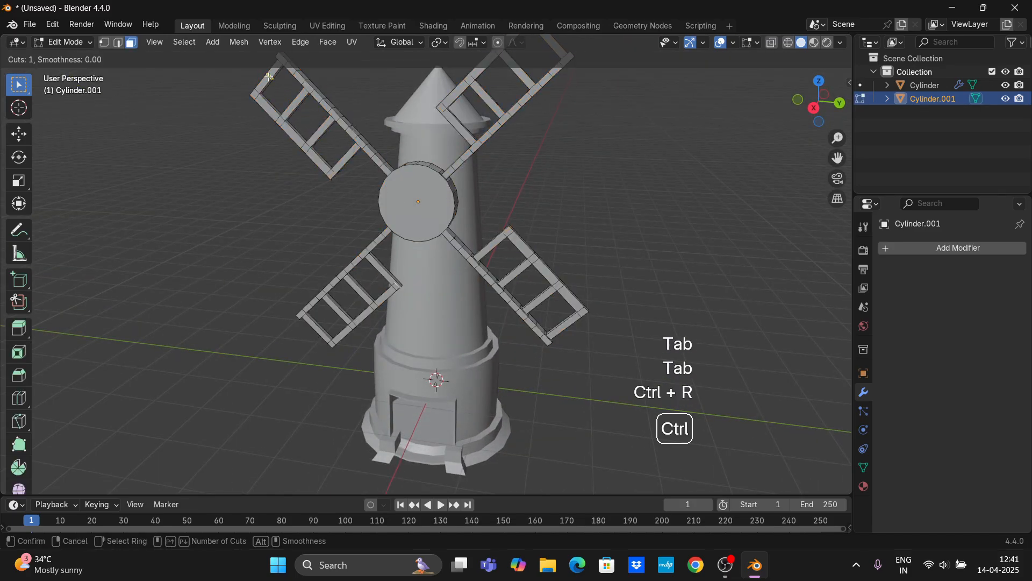
left_click(269, 78)
right_click(269, 78)
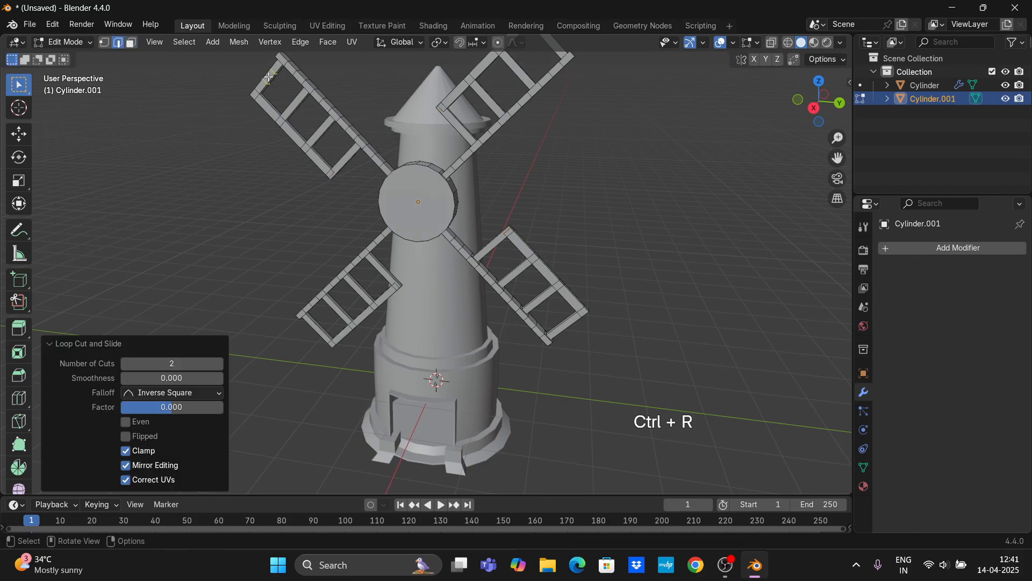
key("ctrl+r")
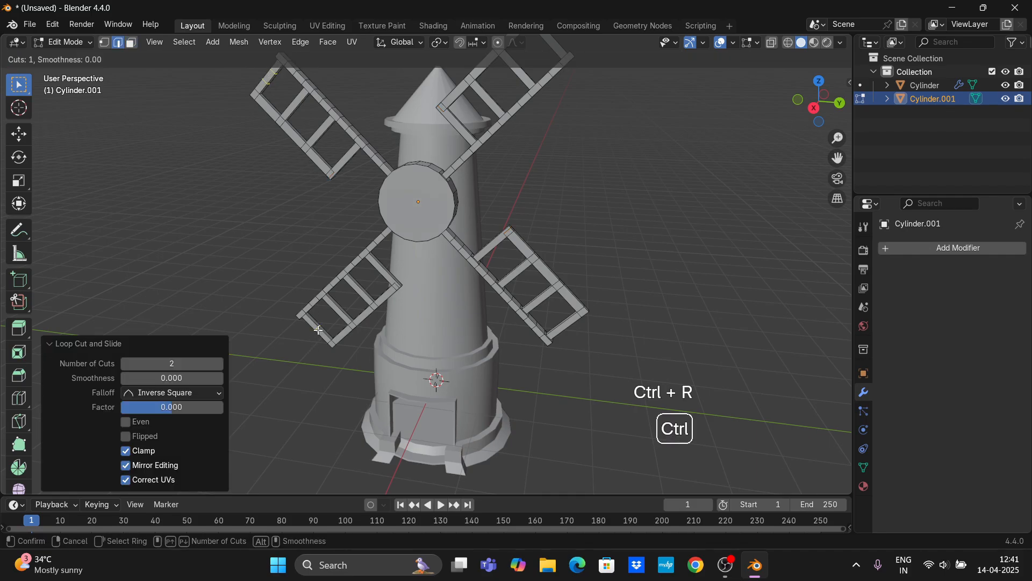
left_click(317, 329)
right_click(349, 329)
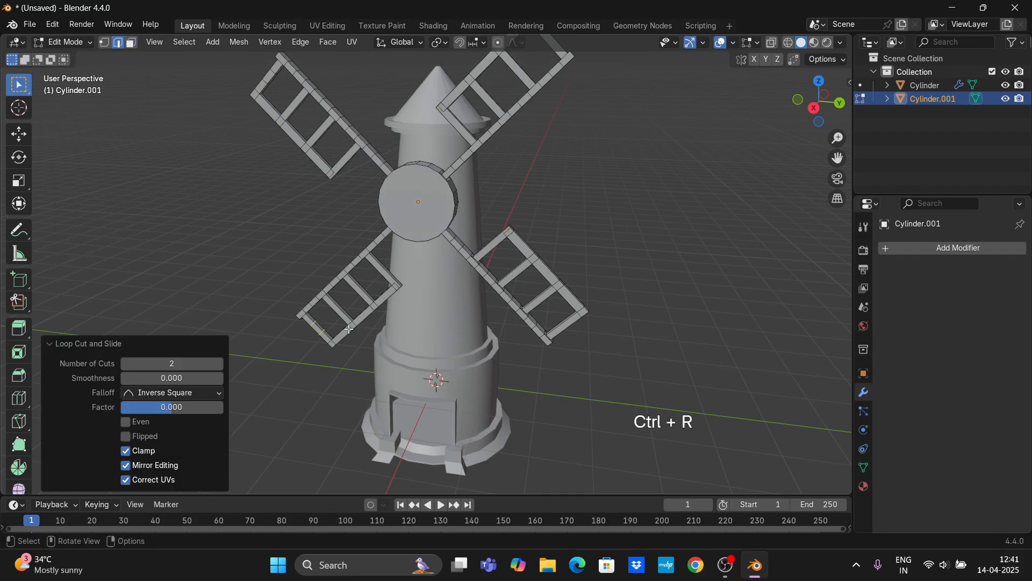
Add two centred loop cuts across the outermost crossbar of the lower-right and upper-right blades.
key("ctrl+r")
left_click(568, 326)
right_click(568, 326)
left_click_drag(837, 159, 607, 157)
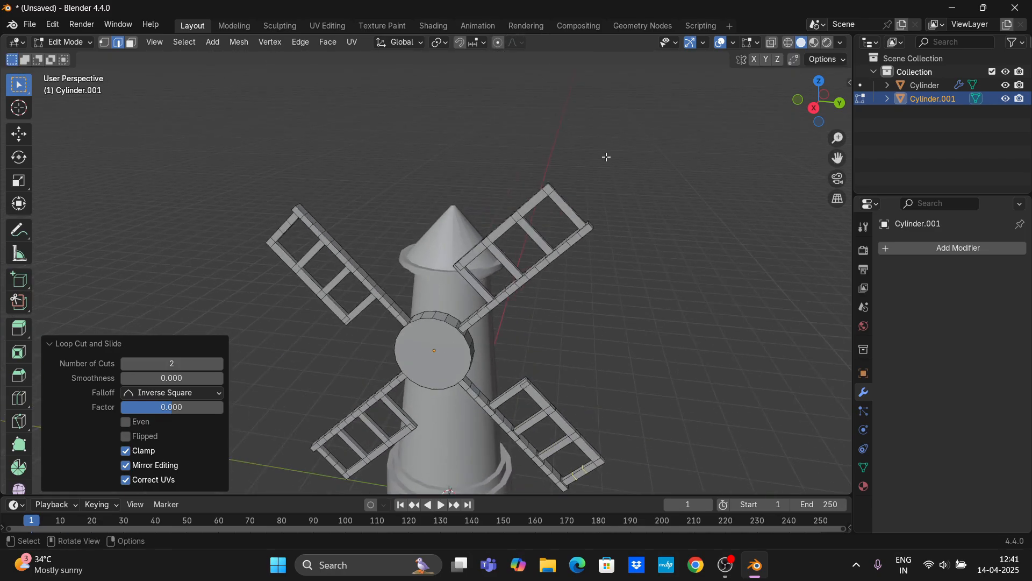
key("ctrl+r")
left_click(569, 207)
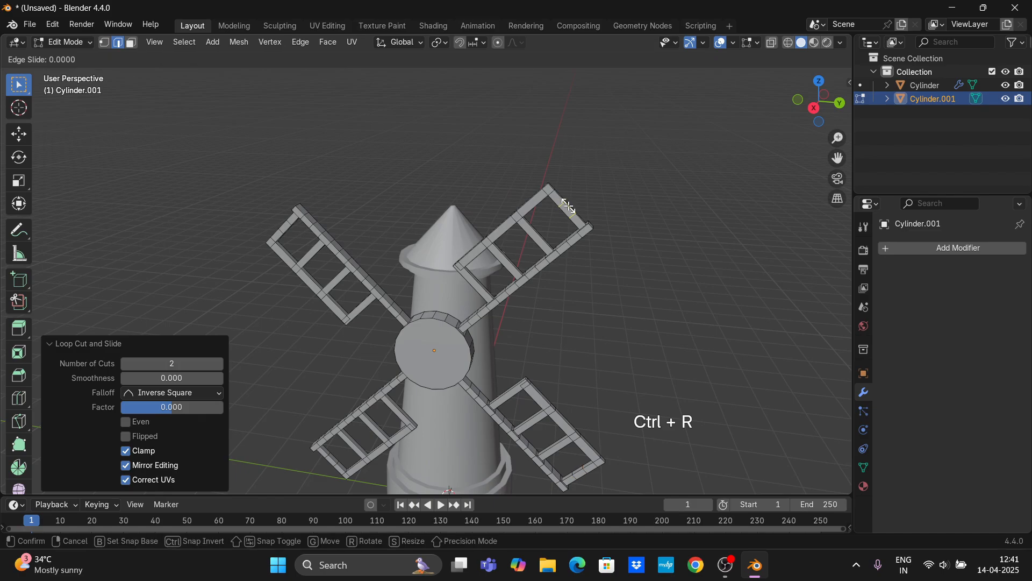
right_click(569, 206)
Select the hub-facing side face of the middle segment on the outermost crossbar of all four blades.
key("3")
scroll(276, 247, "up", 3)
middle_click_drag(285, 245, 772, 176)
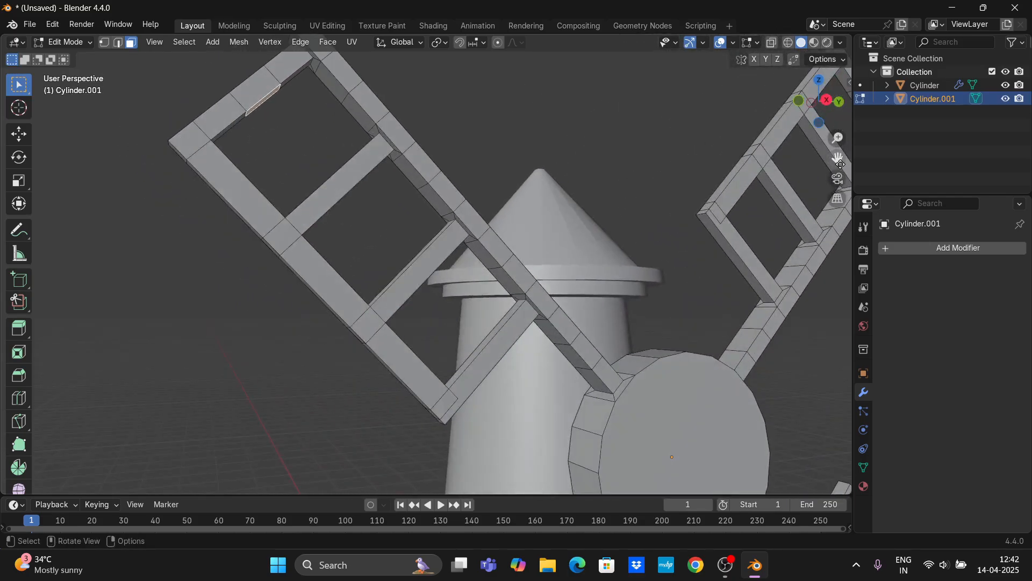
left_click_drag(837, 159, 663, 177)
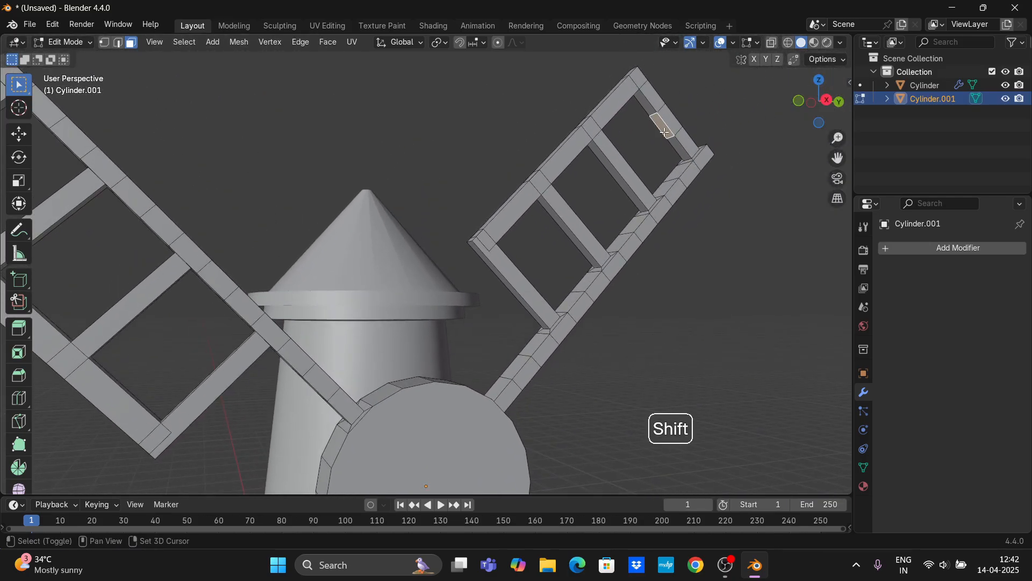
left_click_drag(835, 164, 709, 456)
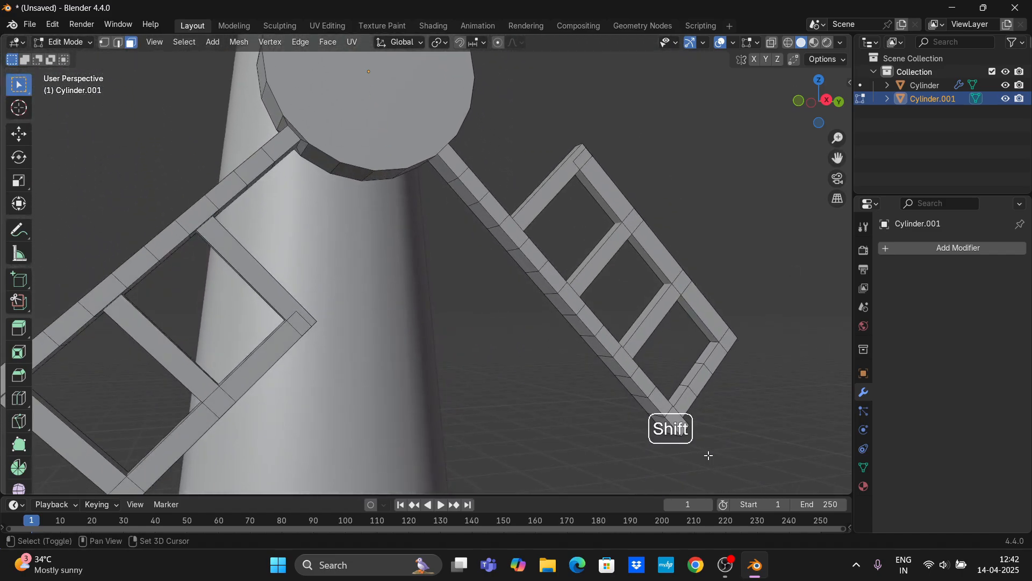
left_click(693, 372, "shift")
left_click_drag(837, 160, 266, 35)
middle_click_drag(385, 322, 309, 364)
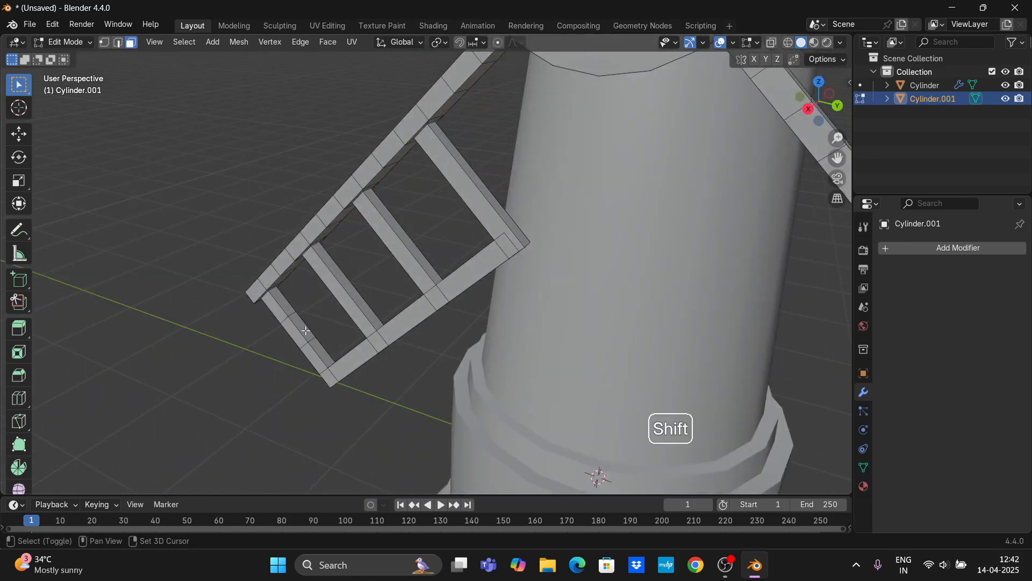
scroll(396, 295, "down", 8)
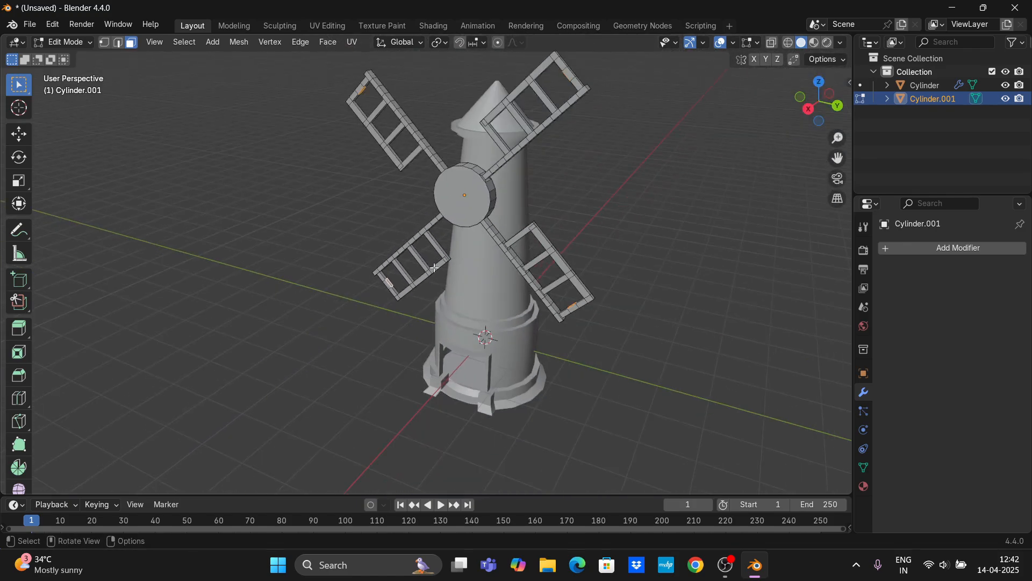
middle_click_drag(397, 295, 467, 263)
Extrude the four selected crossbar faces along their normals by about 1.66 m to form central slats through the blades.
key("alt+e")
left_click(467, 262)
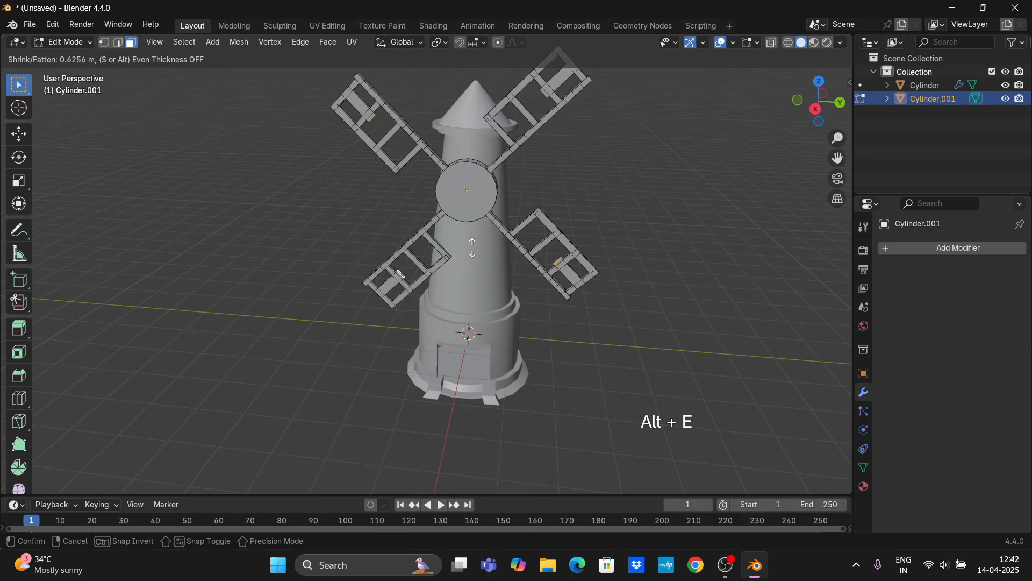
left_click(489, 221)
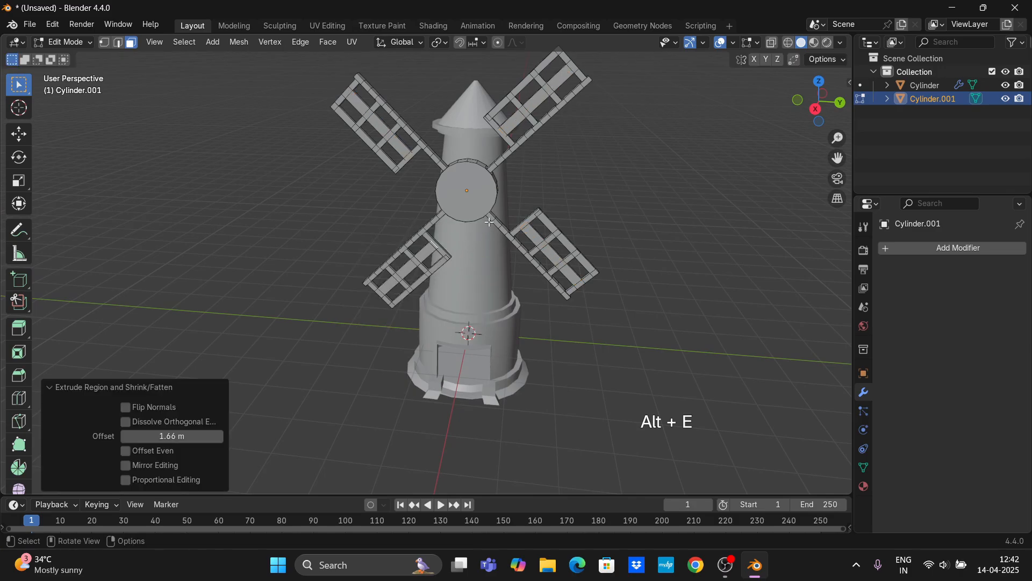
key("Tab")
middle_click_drag(598, 231, 654, 209)
left_click(651, 205)
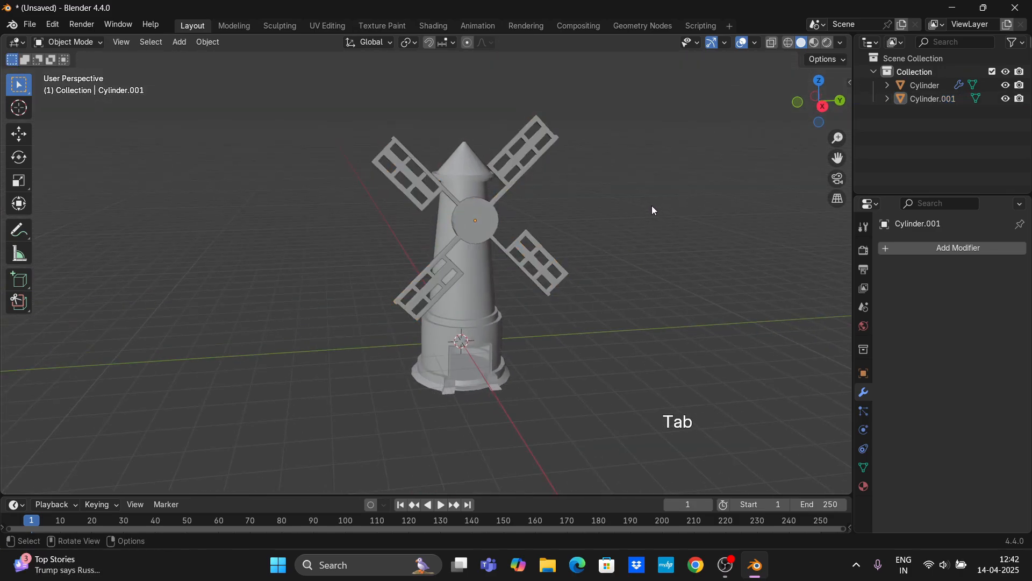
Inset the hub's front face by about 0.10 m and extrude the inner face about 0.11 m into the hub.
scroll(531, 262, "up", 2)
left_click(521, 237)
key("Tab")
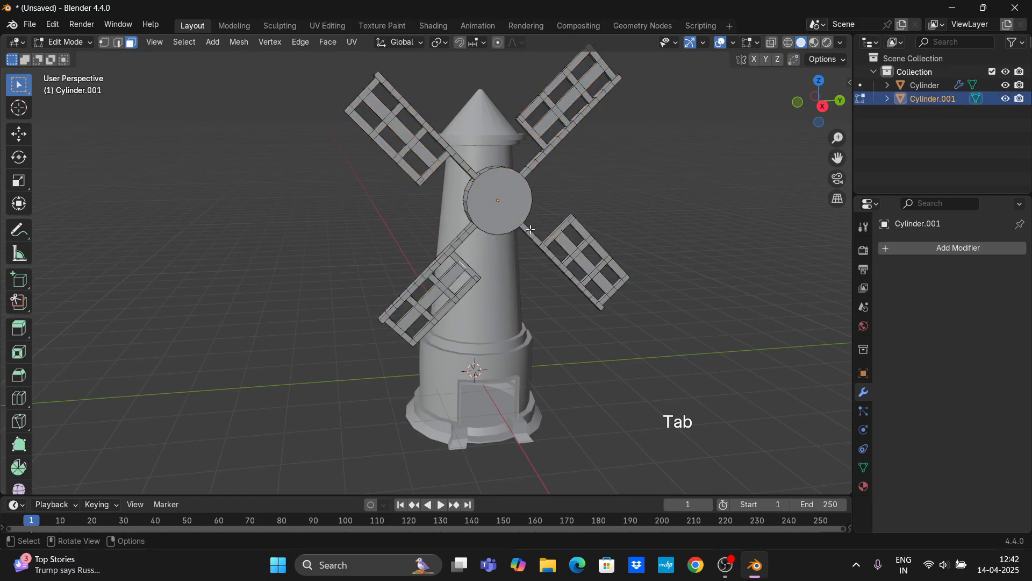
left_click(497, 197)
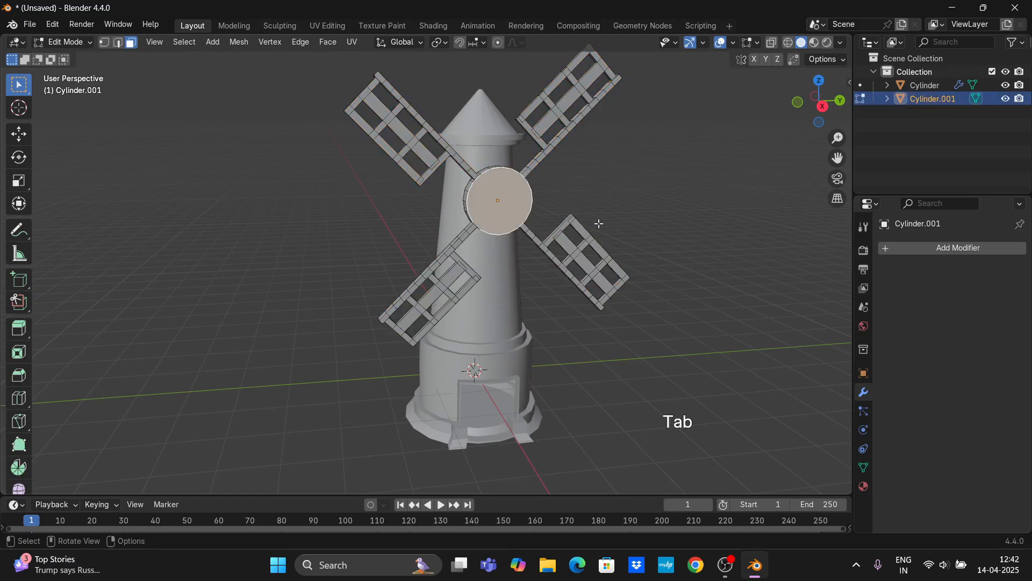
key("i")
key("i")
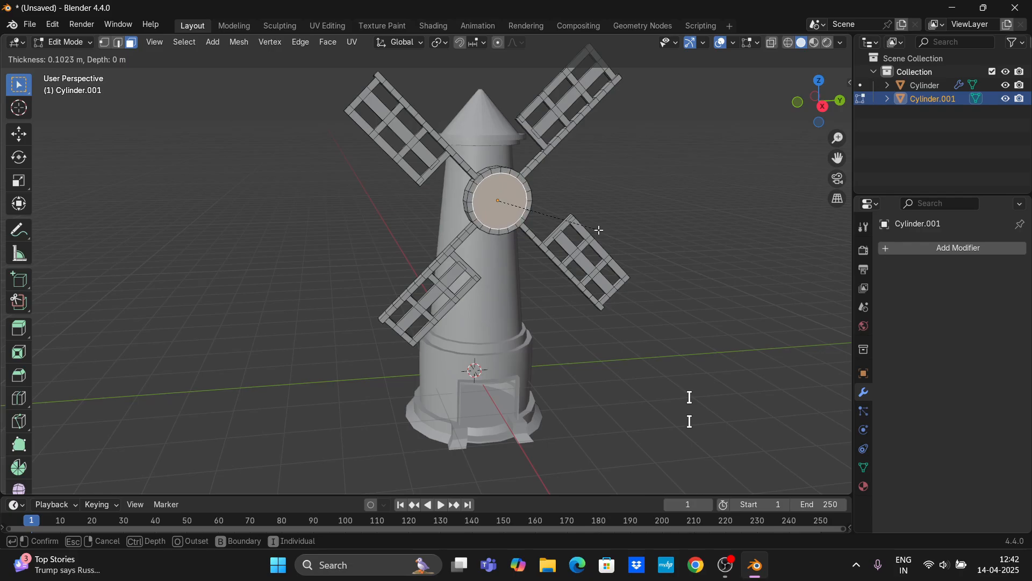
left_click(600, 230)
middle_click_drag(604, 235, 707, 256)
key("e")
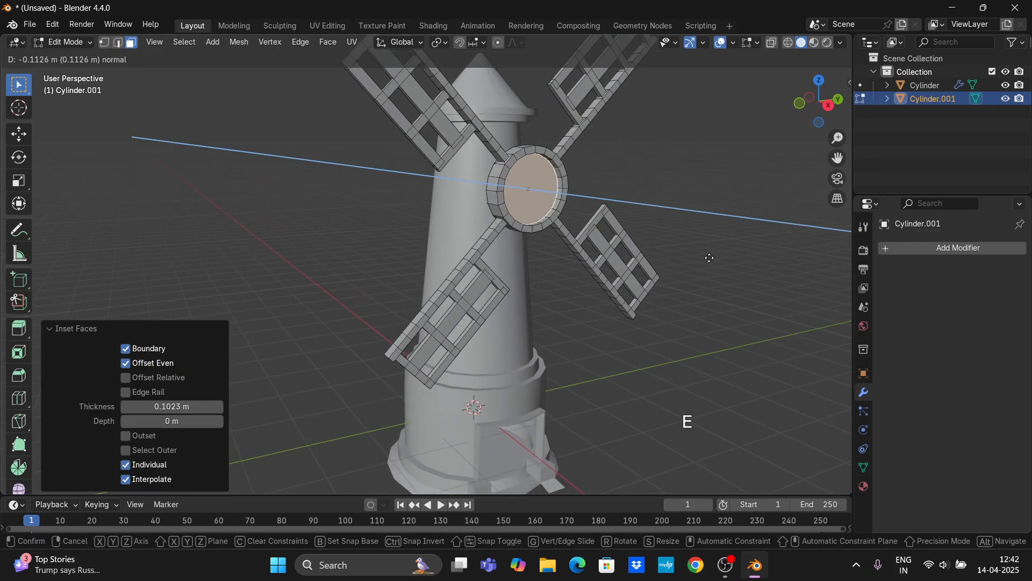
left_click(710, 258)
Inset the recessed hub face by about 0.08 m and extrude it outward by about 0.20 m.
key("i")
key("i")
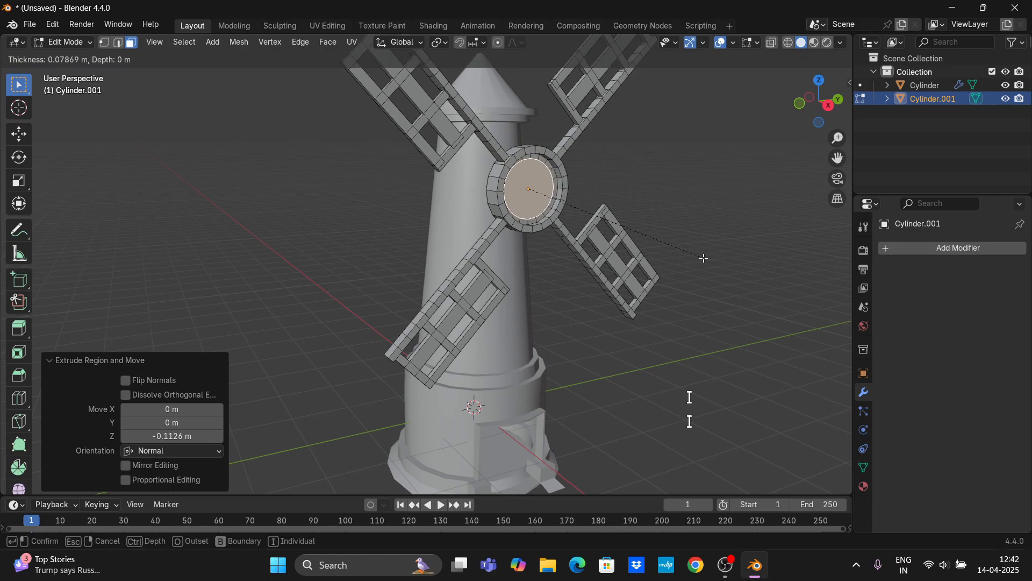
left_click(704, 258)
key("e")
left_click(714, 258)
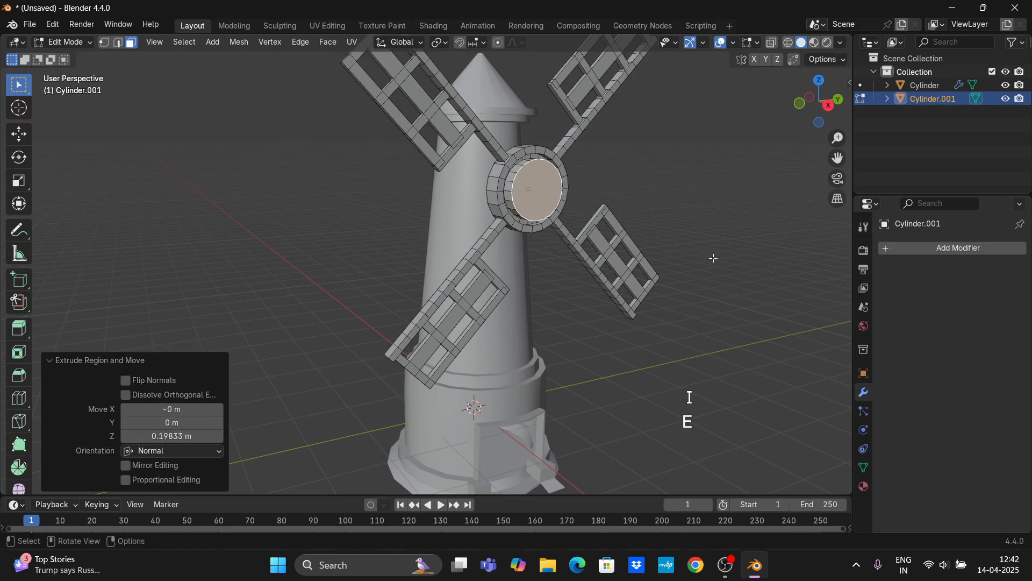
Bevel the edges of the raised front hub face with a width of about 0.218 m and 5 segments to form a dome.
key("ctrl+b")
scroll(721, 259, "up", 4)
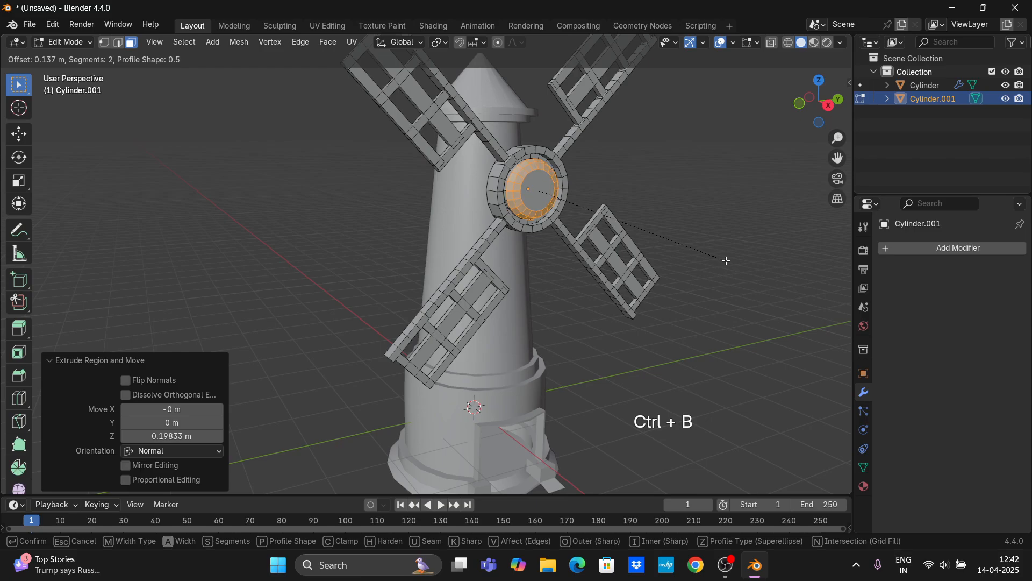
left_click(734, 263)
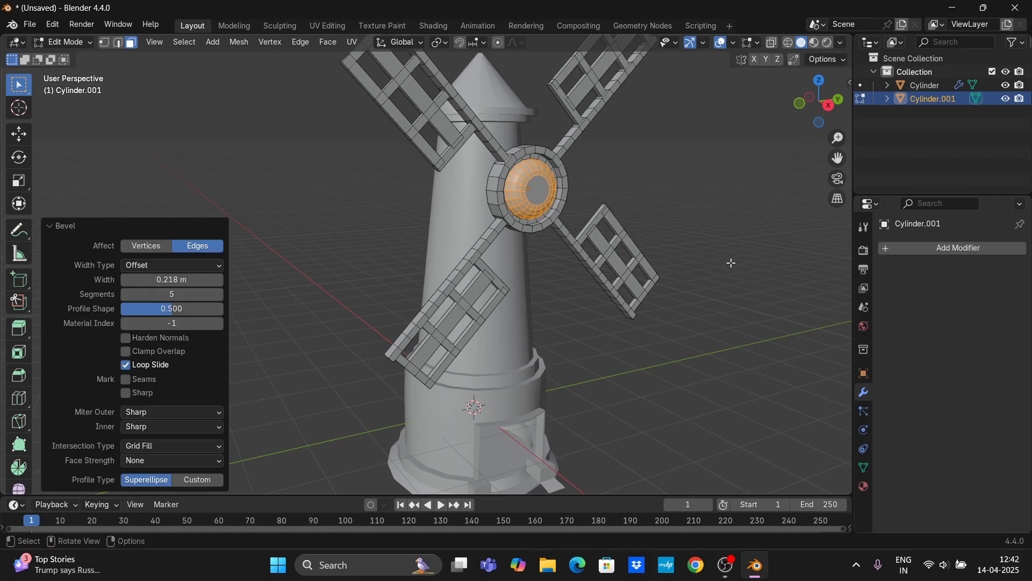
key("Tab")
scroll(616, 260, "down", 2)
middle_click_drag(619, 260, 712, 247)
key("Tab")
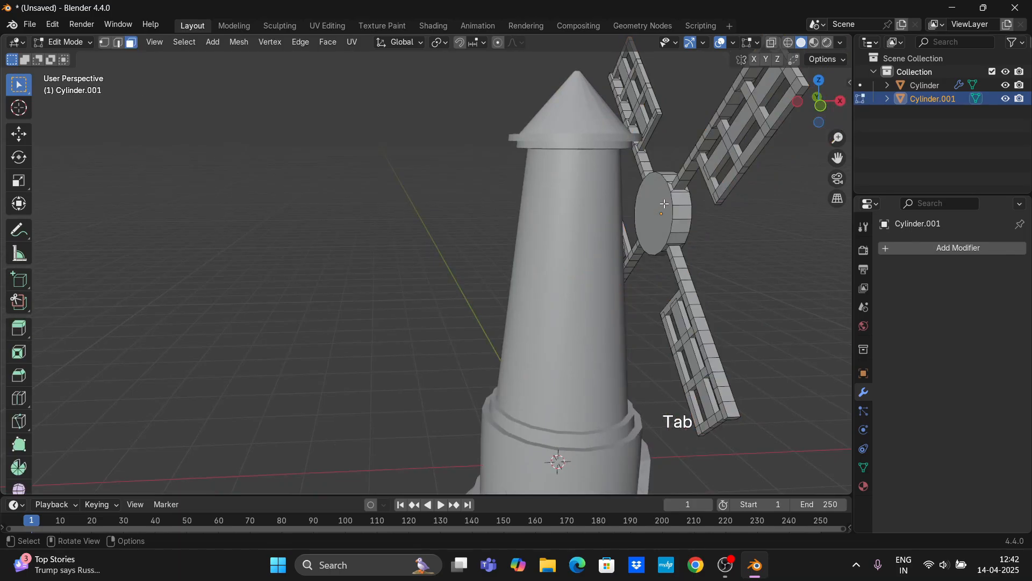
key("i")
left_click(661, 218)
scroll(660, 219, "down", 3)
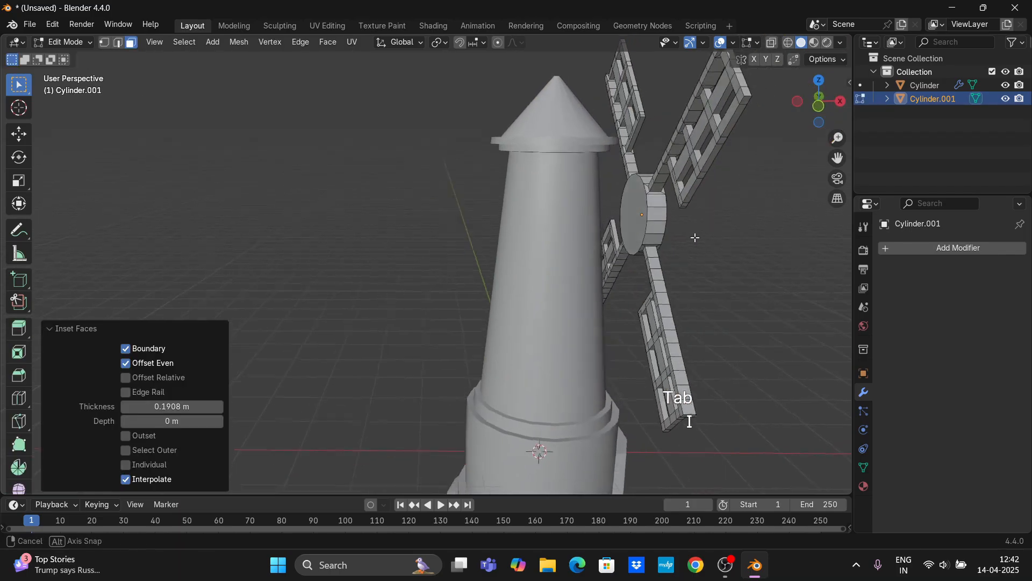
middle_click_drag(645, 215, 643, 391)
key("ctrl+z")
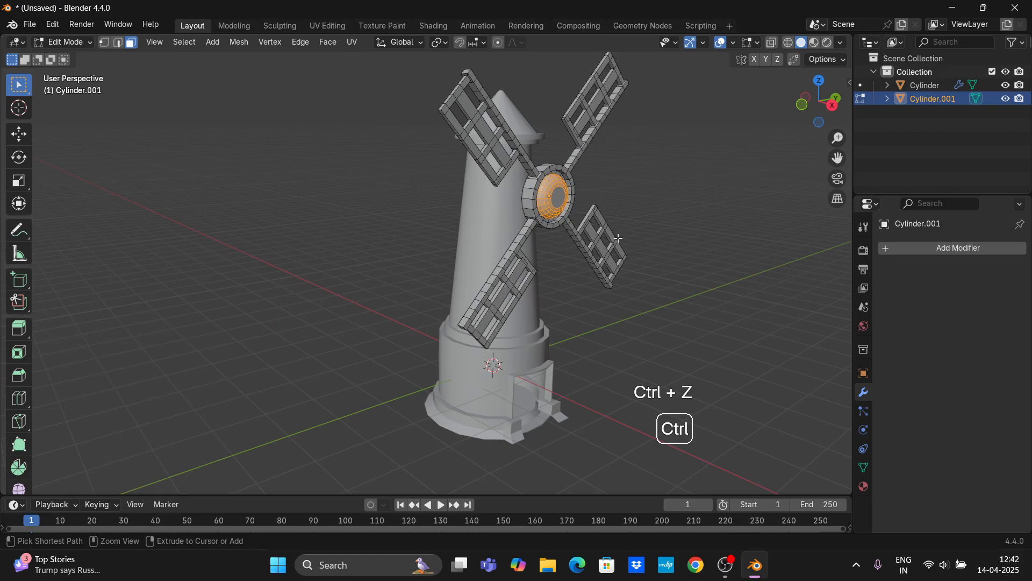
Inset the hub's rear face by about 0.15 m and extrude it about 0.086 m toward the tower.
middle_click_drag(619, 238, 727, 227)
left_click(592, 218)
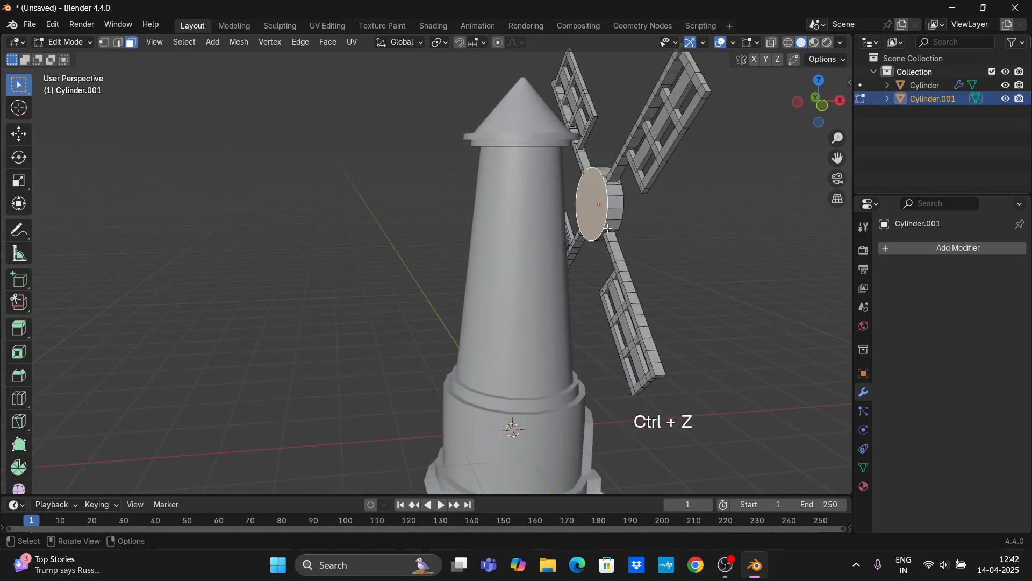
key("i")
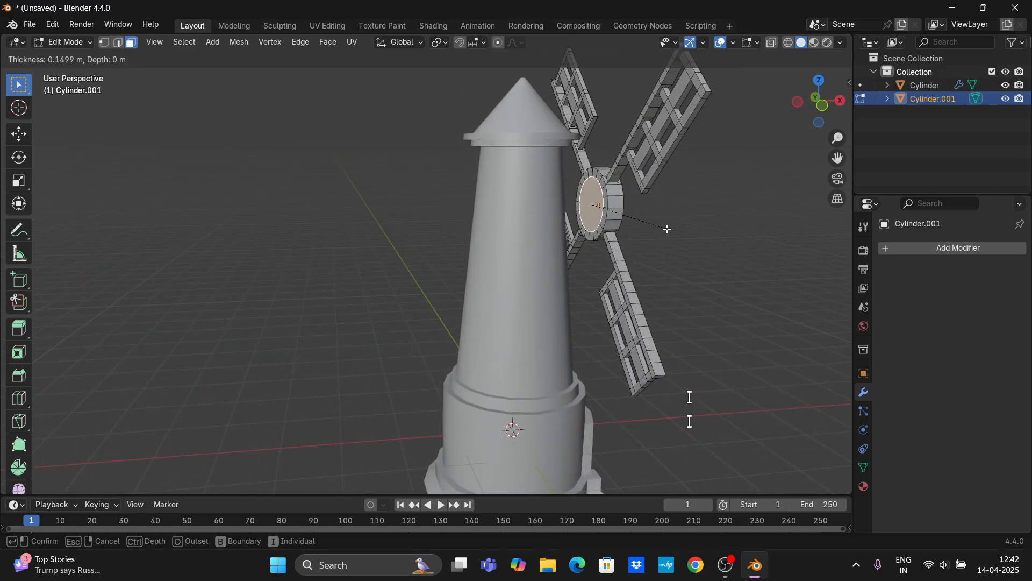
left_click(668, 229)
key("e")
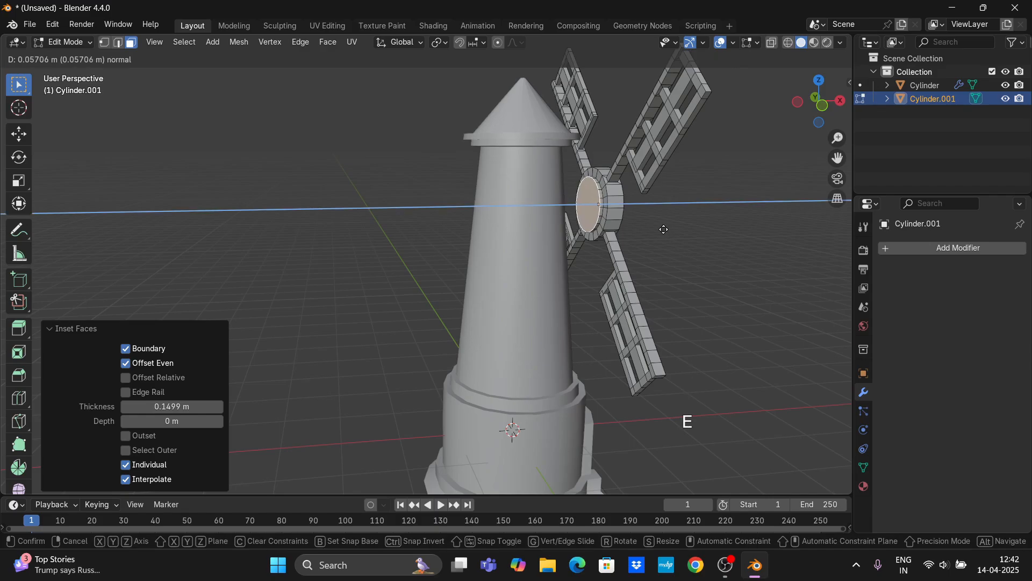
left_click(662, 229)
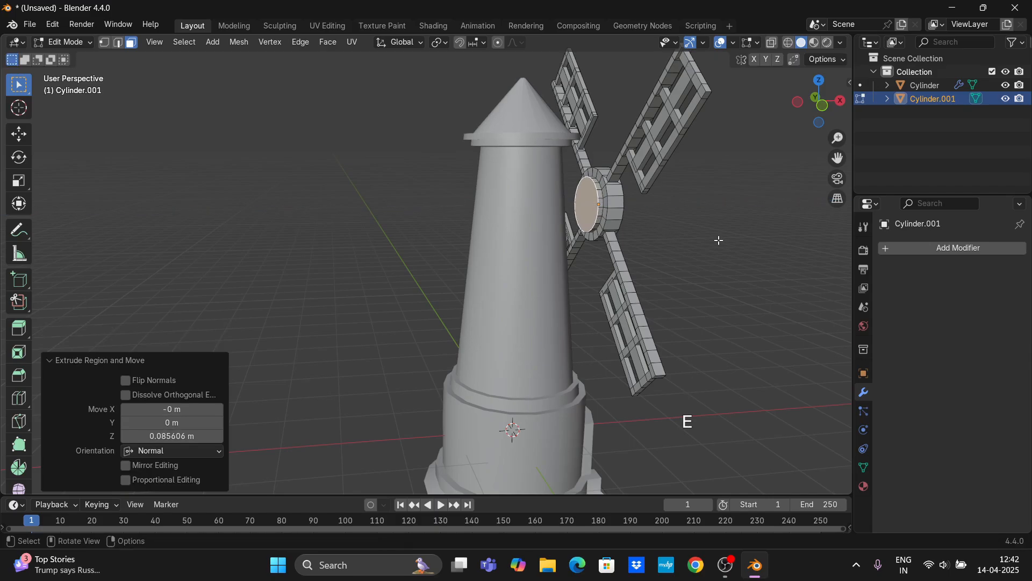
Inset the raised rear hub face by about 0.168 m and extrude it about 0.079 m toward the tower.
key("i")
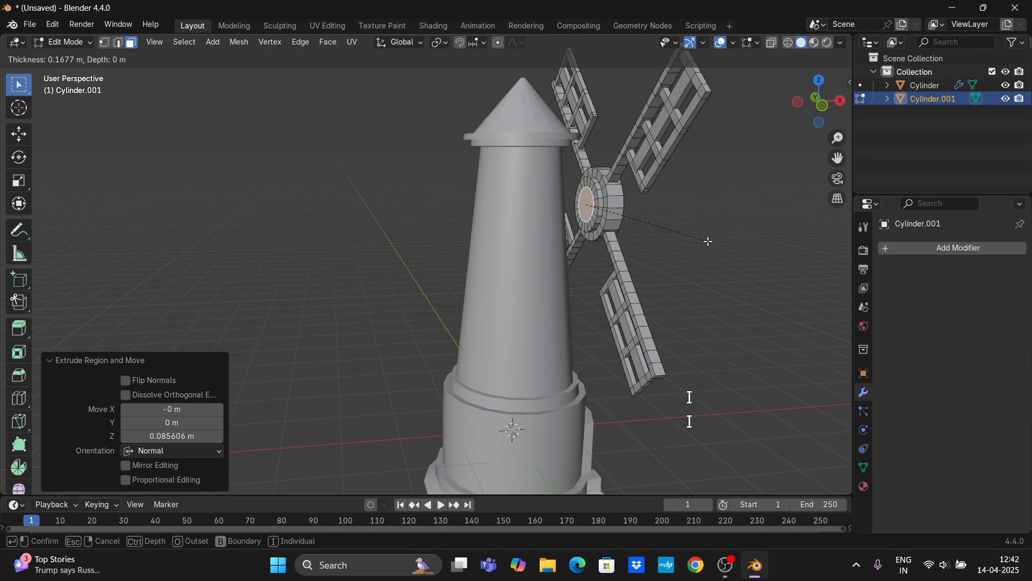
left_click(709, 241)
scroll(711, 235, "up", 2)
middle_click_drag(711, 236, 690, 239)
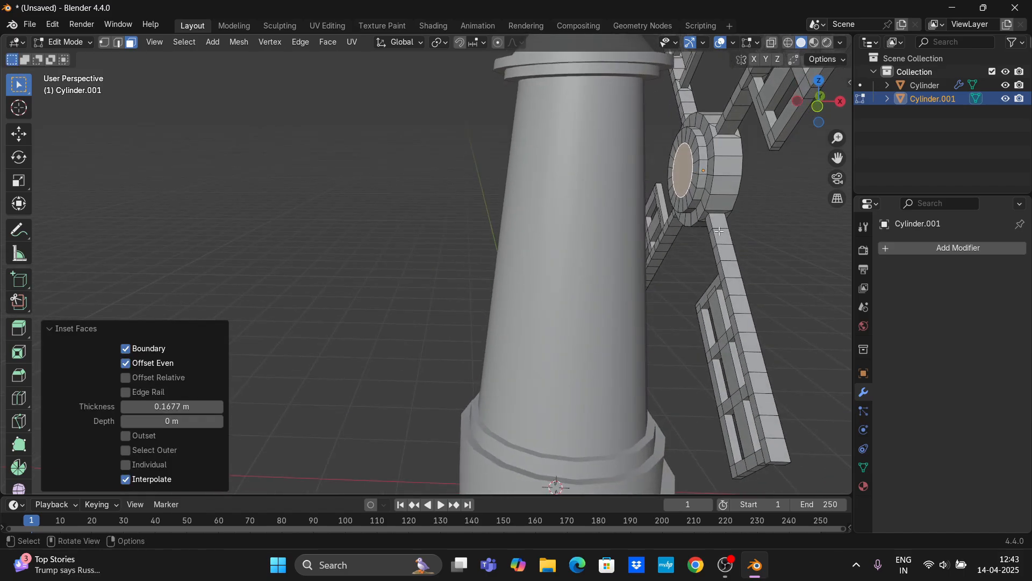
key("e")
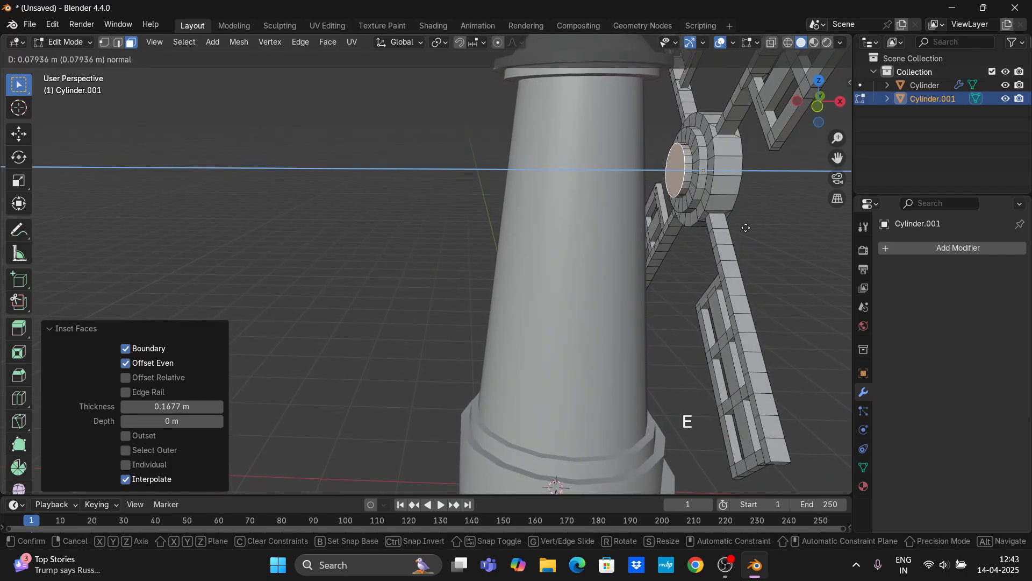
left_click(747, 228)
Inset the rear hub face by about 0.08 m and extrude it about 0.417 m toward the tower as a shaft.
key("i")
key("i")
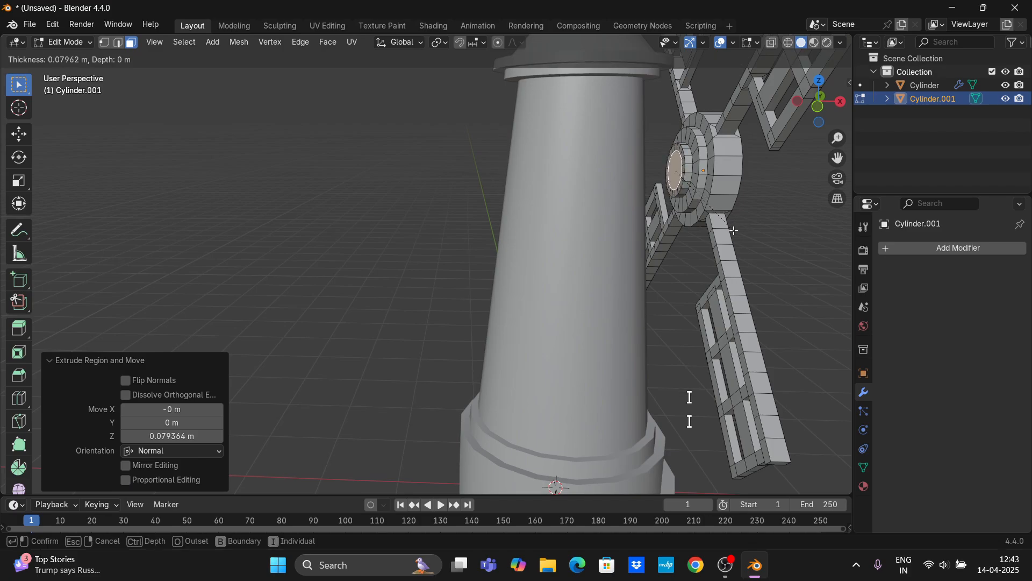
left_click(730, 230)
middle_click_drag(730, 230, 715, 233)
key("e")
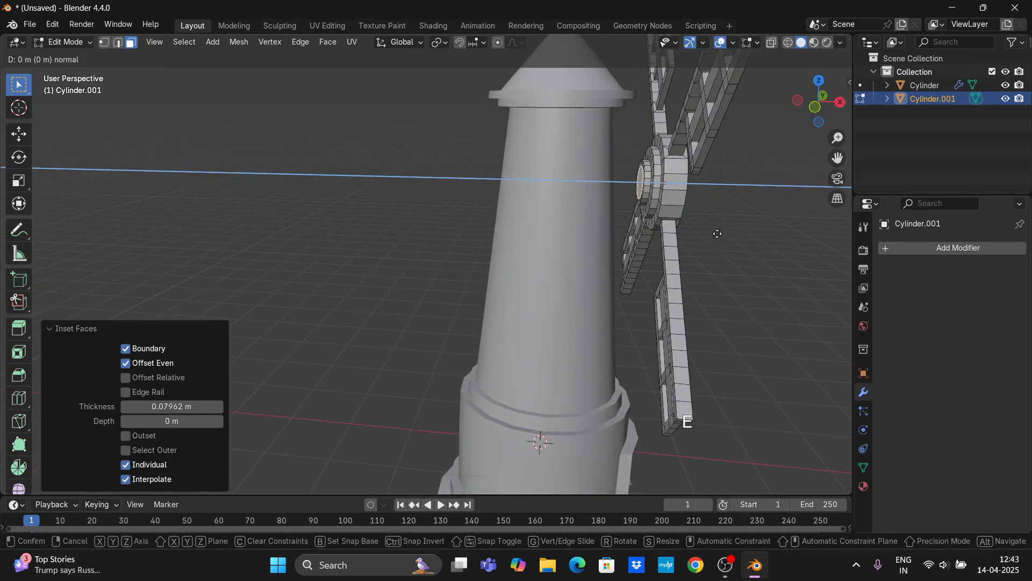
left_click(686, 228)
Add a loop cut near the shaft's tower end and extrude the end ring of faces outward along their normals to form a collar.
key("ctrl+r")
left_click(639, 176)
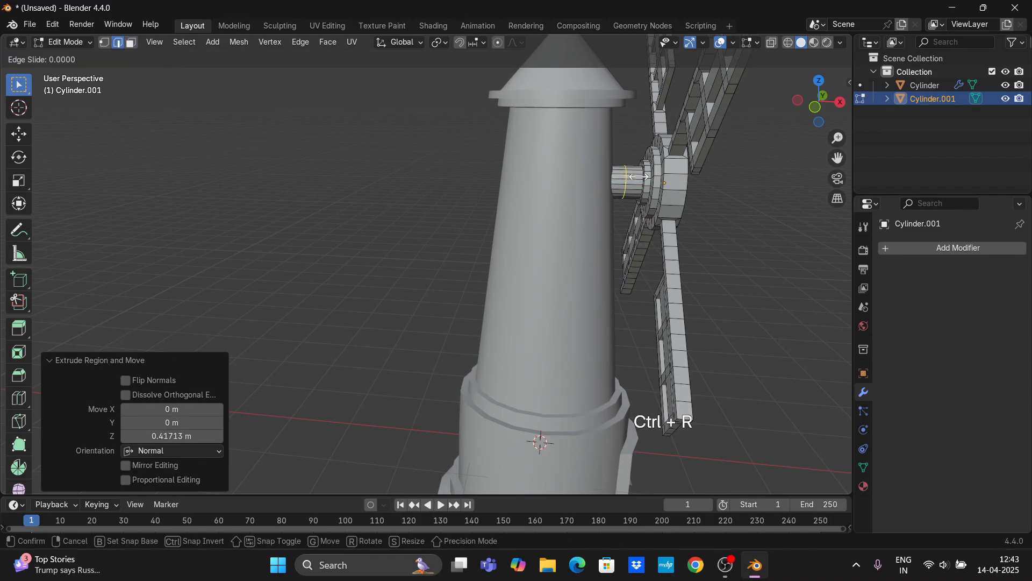
left_click(638, 180)
key("3")
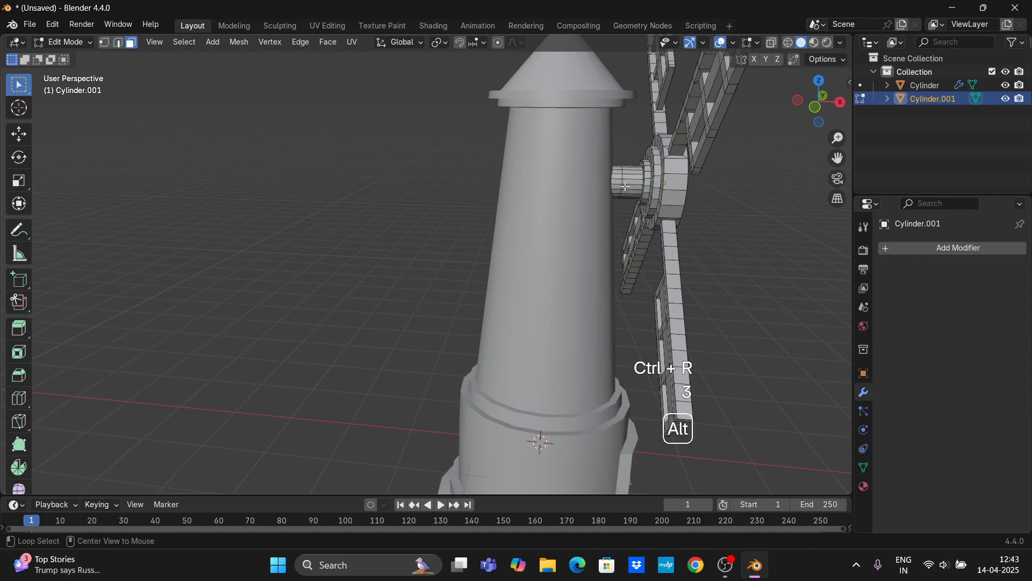
key("alt+e")
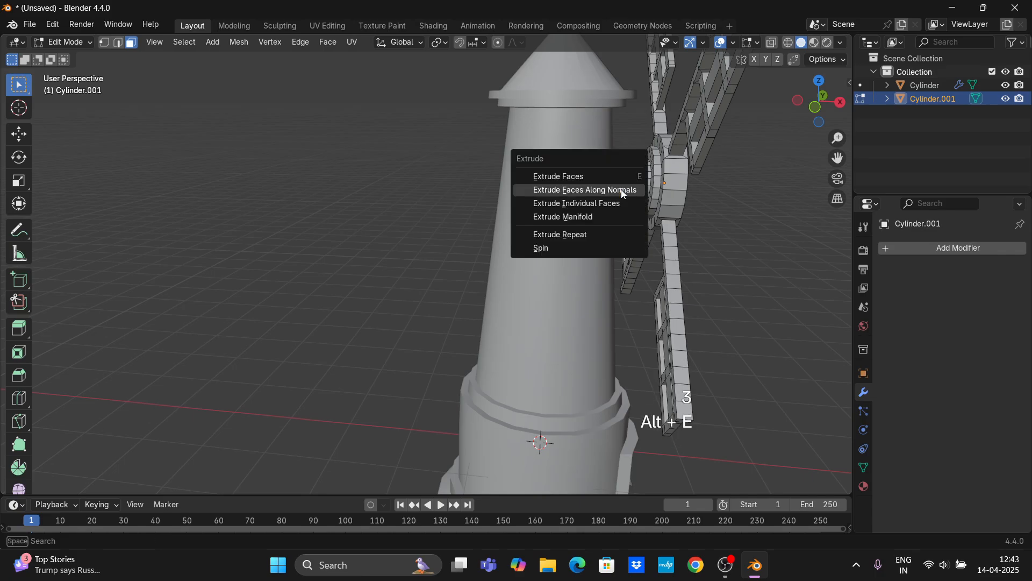
left_click(621, 189)
left_click(623, 188)
key("Tab")
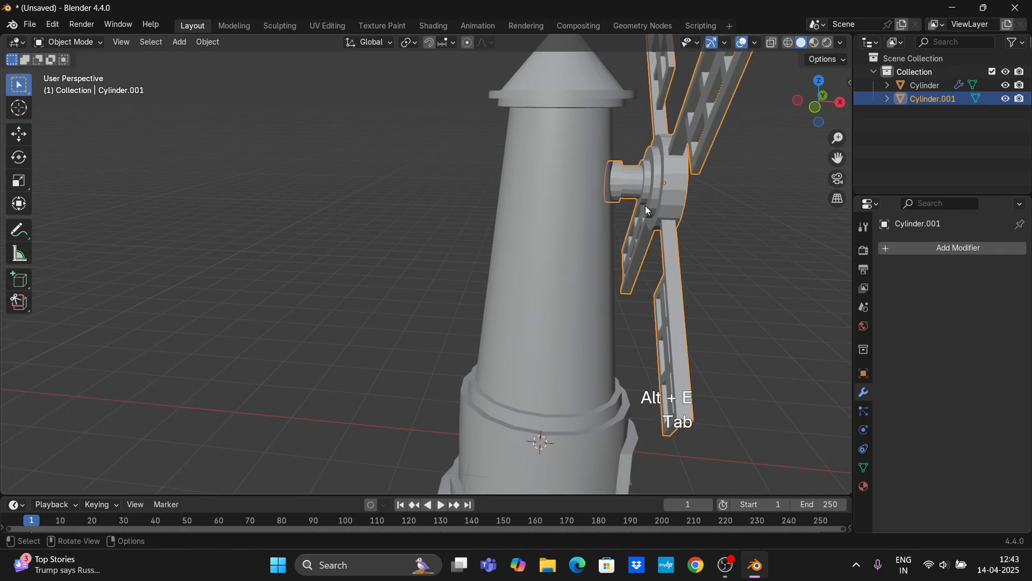
Apply Shade Auto Smooth to the hub and blades object.
scroll(666, 210, "down", 2)
left_click(707, 220)
left_click(601, 211)
right_click(601, 211)
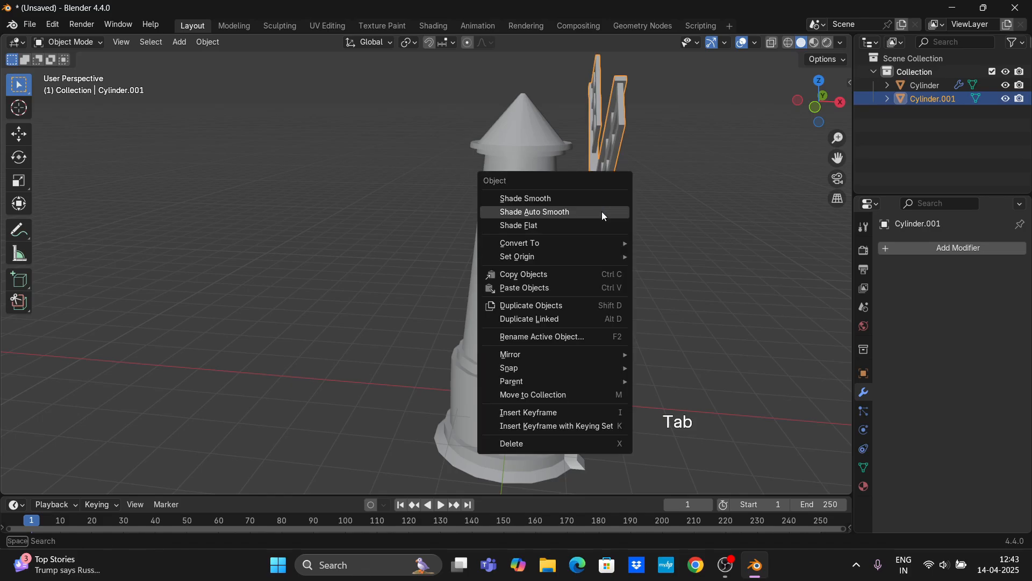
left_click(603, 212)
left_click(689, 229)
Examine the windmill from the front and side, including the tower's mesh and the shaft's reach to the tower.
middle_click_drag(722, 224, 597, 226)
mouse_move(685, 294)
middle_mouse_down()
mouse_move(832, 295)
mouse_move(683, 295)
middle_mouse_up()
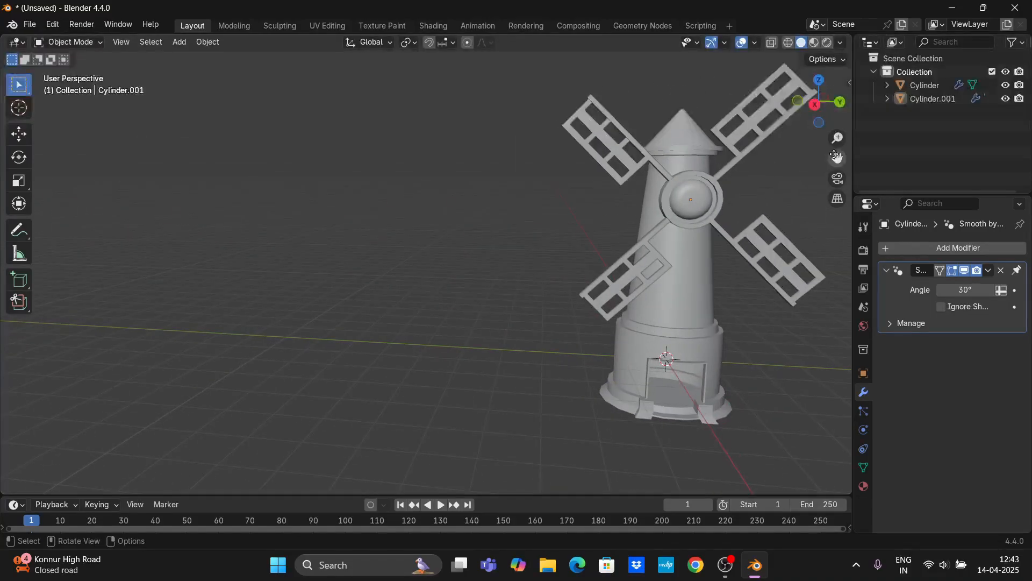
left_click_drag(838, 158, 620, 130)
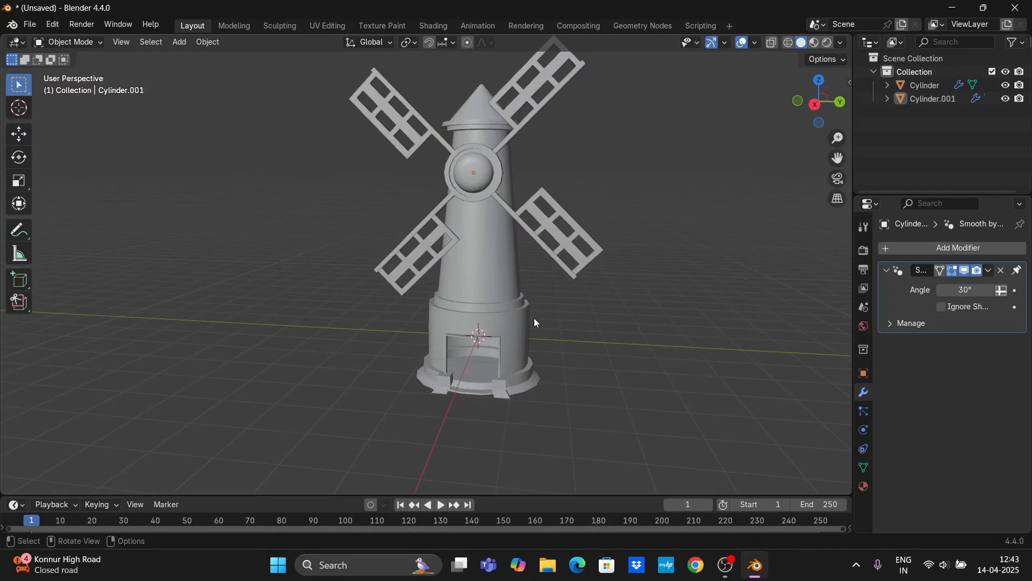
scroll(534, 312, "up", 3)
middle_click_drag(534, 311, 499, 233)
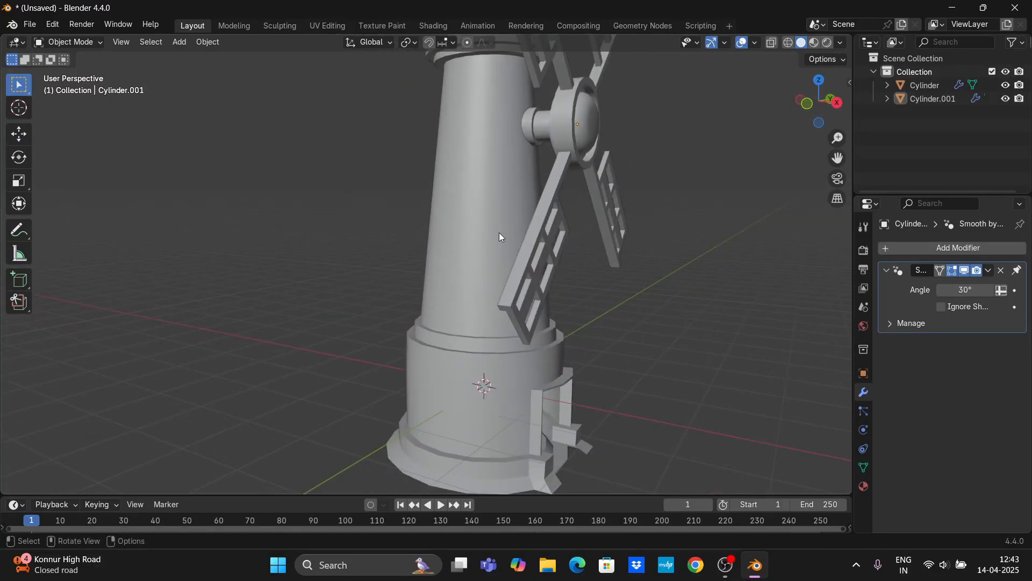
left_click(499, 232)
key("Tab")
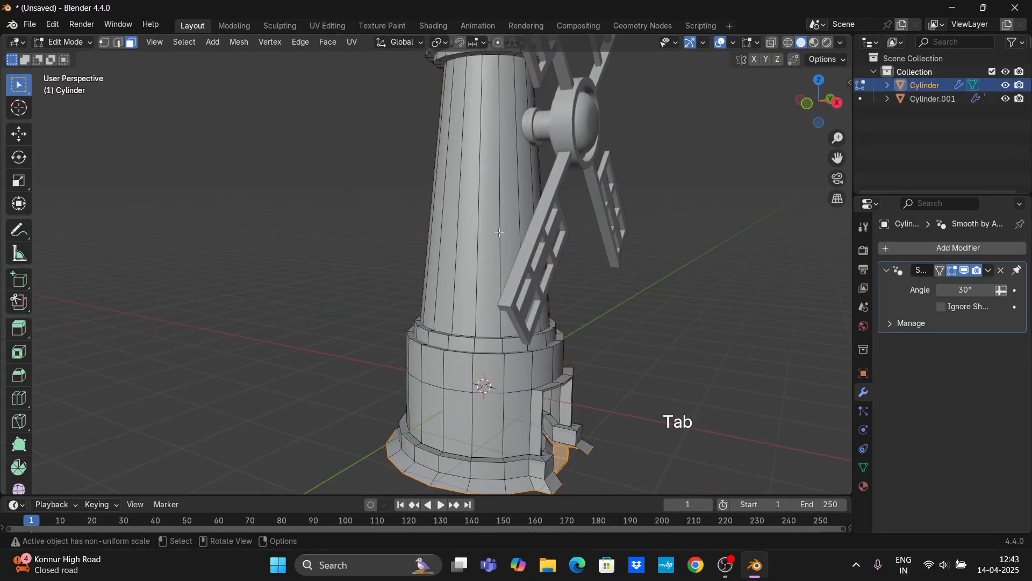
scroll(481, 241, "down", 4)
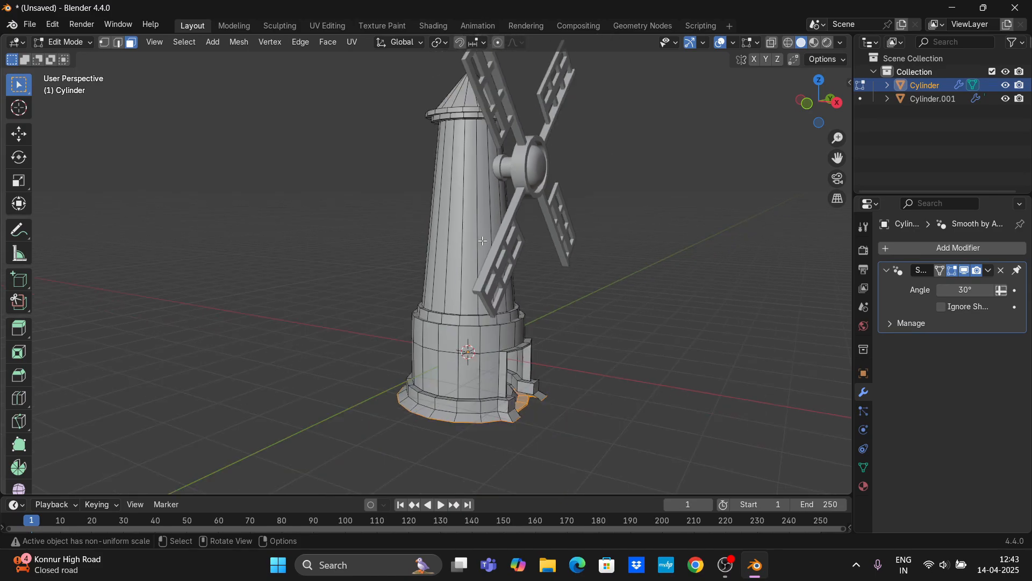
key("Tab")
middle_click_drag(603, 239, 551, 151)
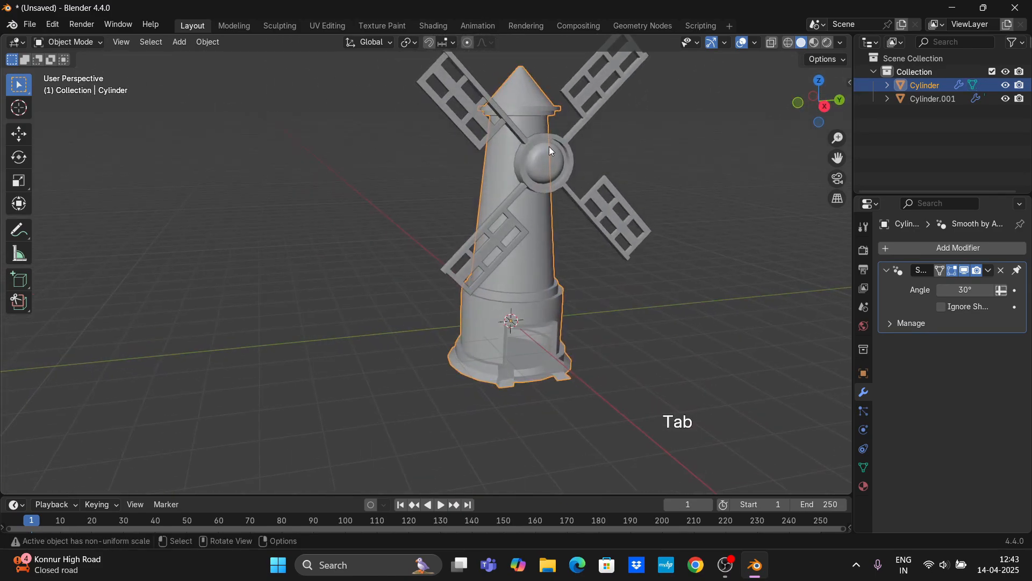
Switch the viewport to material preview and give the tower a new material with a pure red base color.
left_click(815, 43)
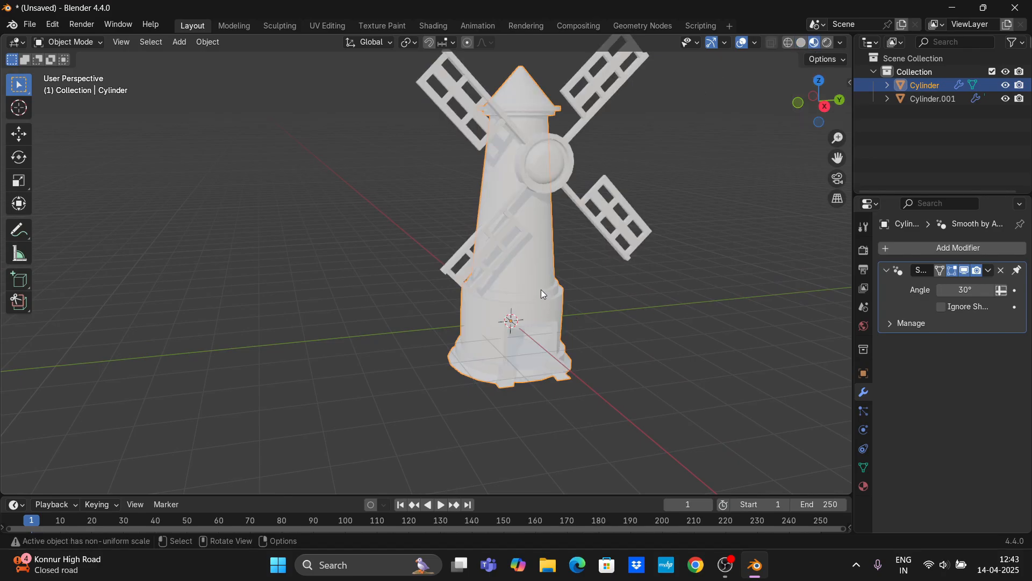
left_click(864, 487)
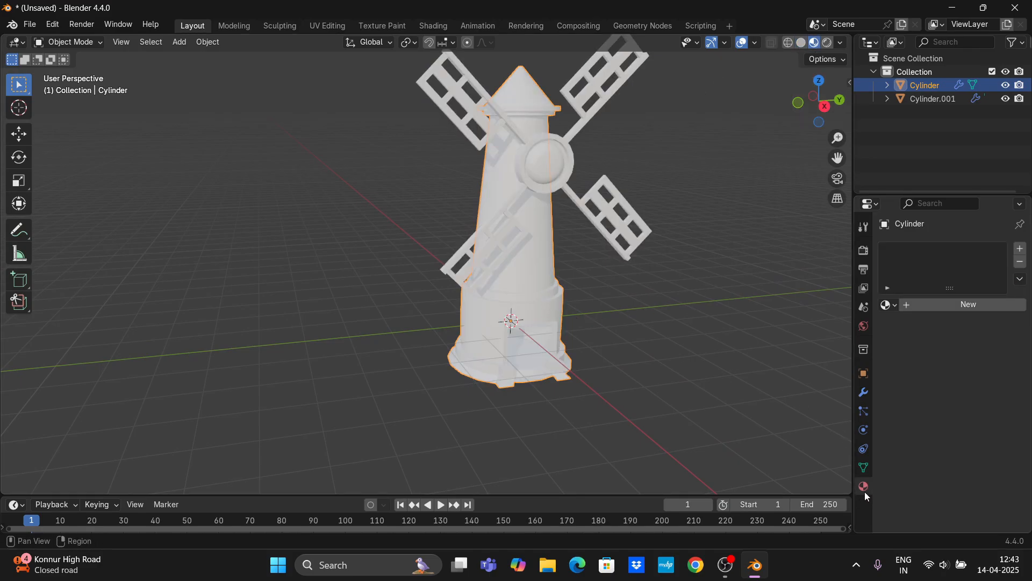
left_click(973, 308)
left_click(967, 388)
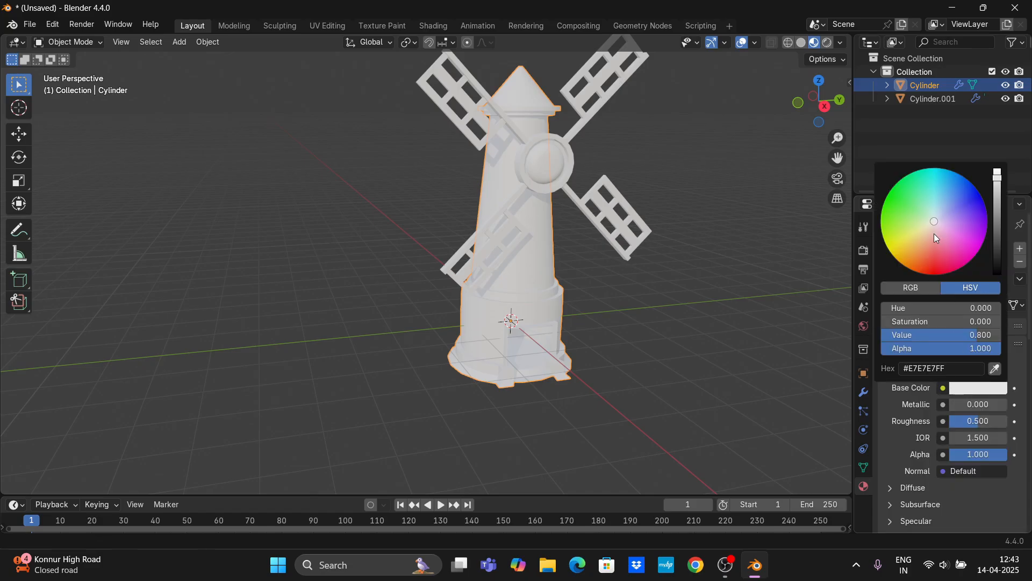
left_click_drag(934, 233, 937, 275)
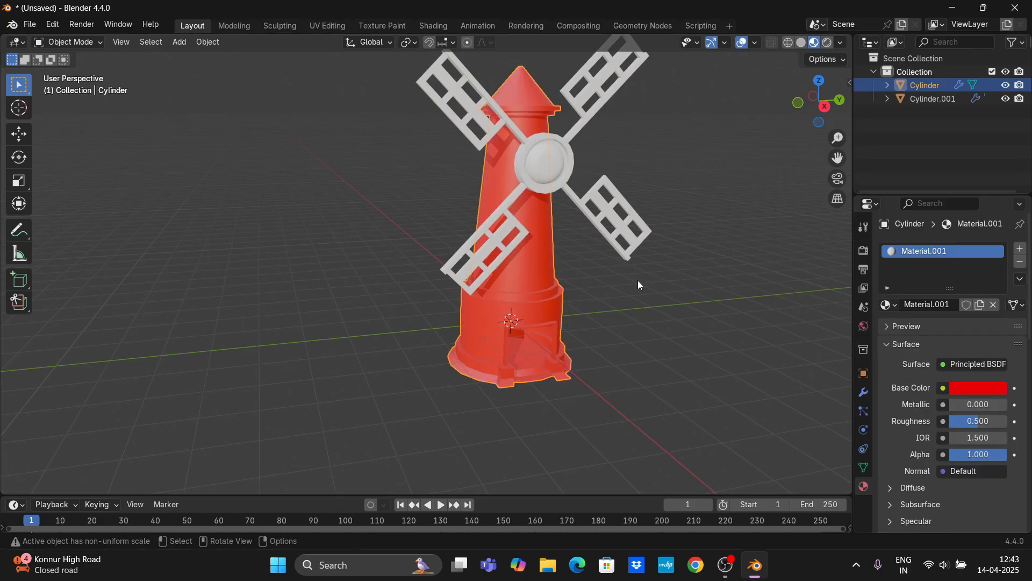
Give the hub and blades object a new material with a saturated blue base color.
left_click(544, 153)
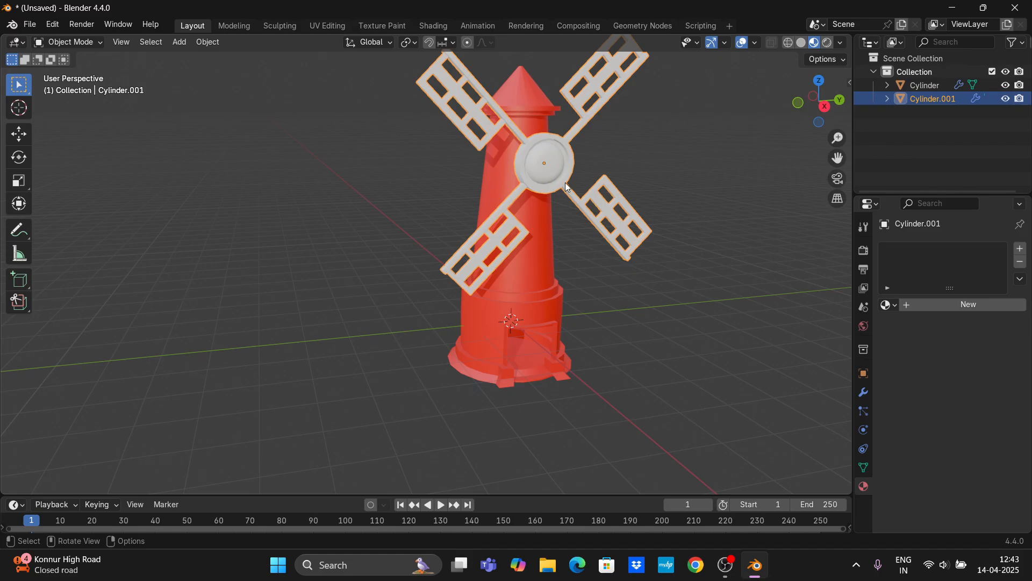
left_click(968, 305)
left_click(989, 389)
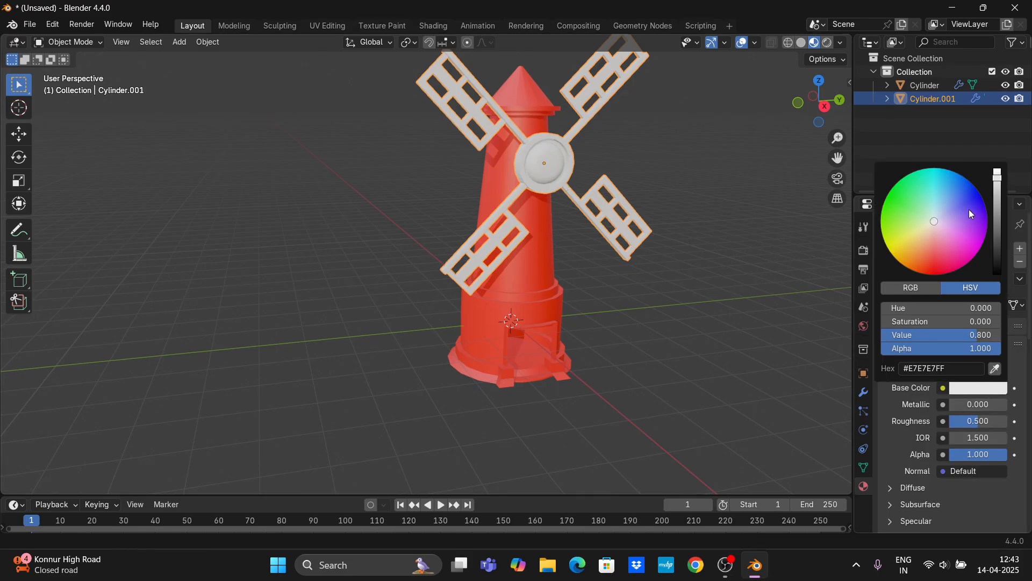
left_click_drag(968, 209, 986, 207)
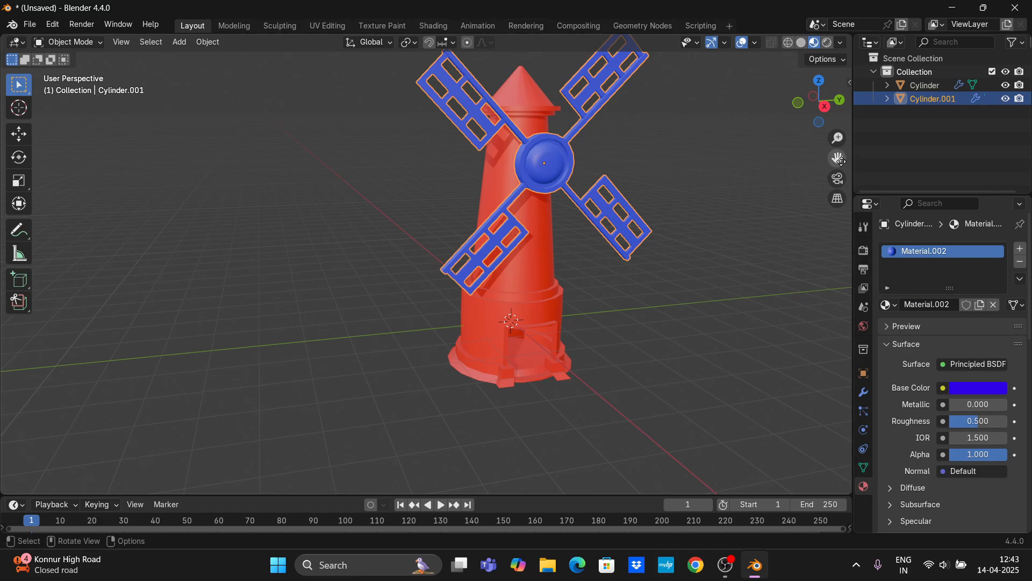
Select the conical roof faces in top view and assign them a new second material with a bright green base color.
middle_click_drag(660, 96, 559, 224, "shift")
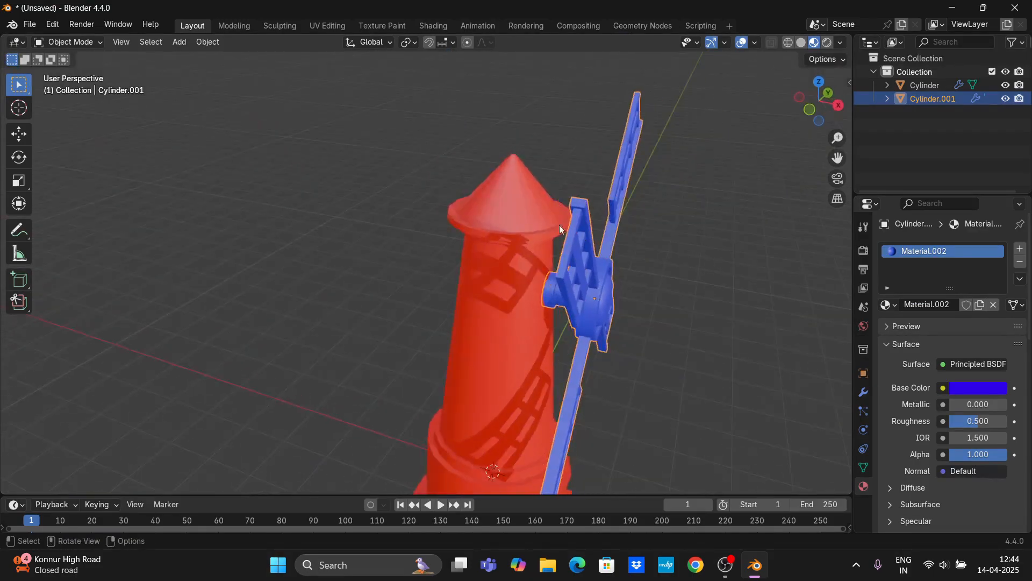
left_click(506, 217)
key("Tab")
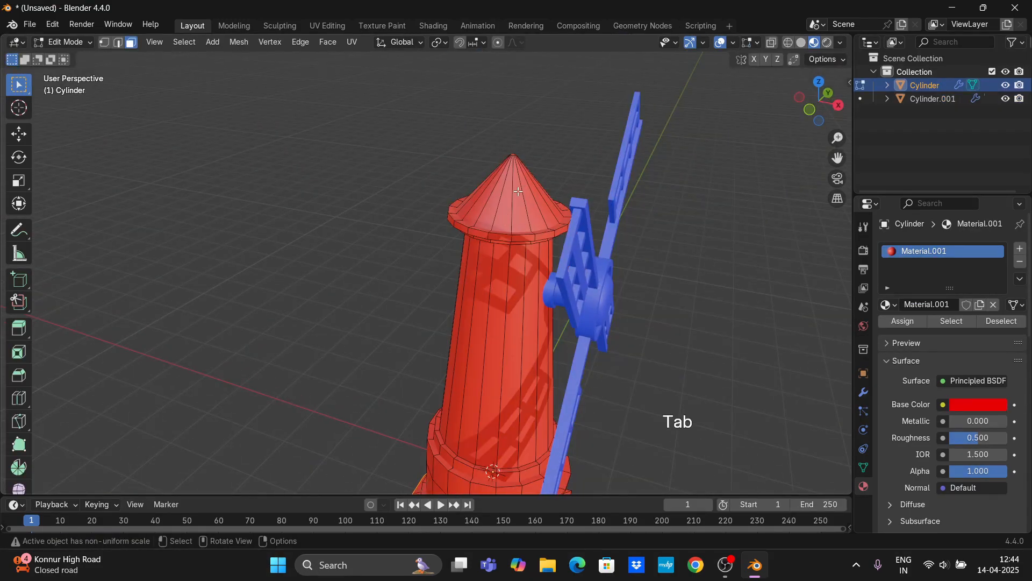
key("KP_7")
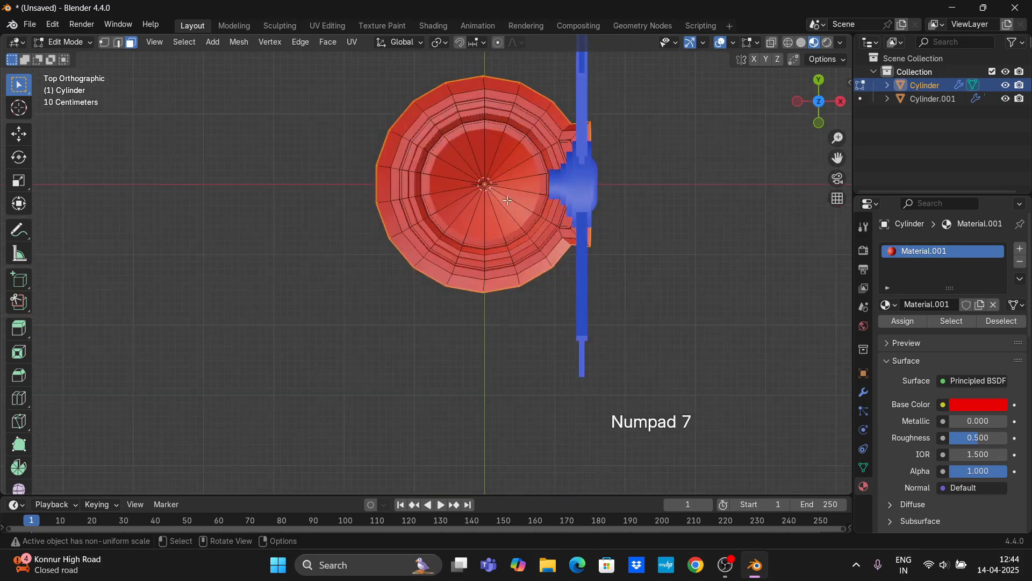
left_click_drag(467, 167, 510, 218)
scroll(523, 239, "down", 1)
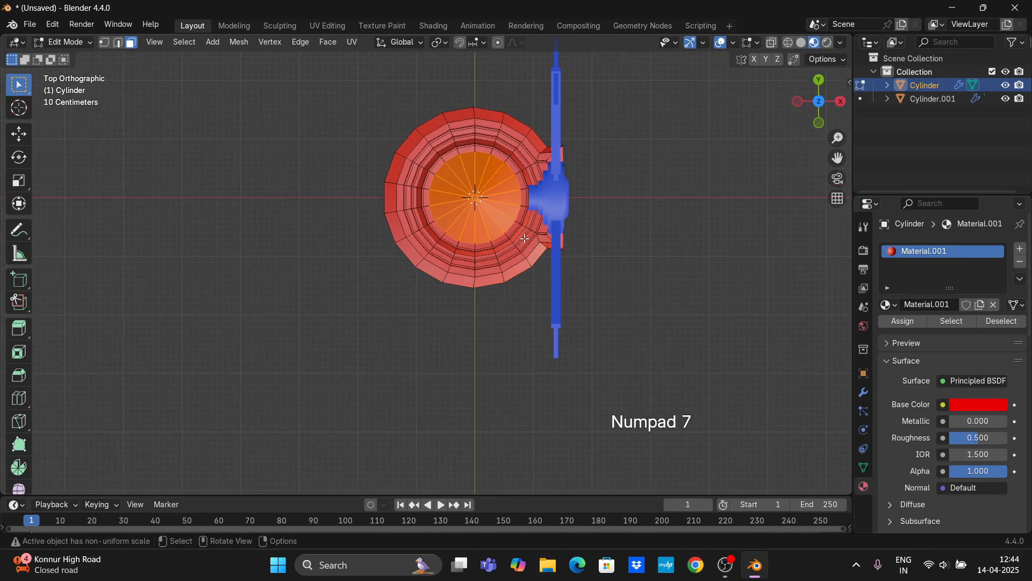
middle_click_drag(522, 238, 580, 189)
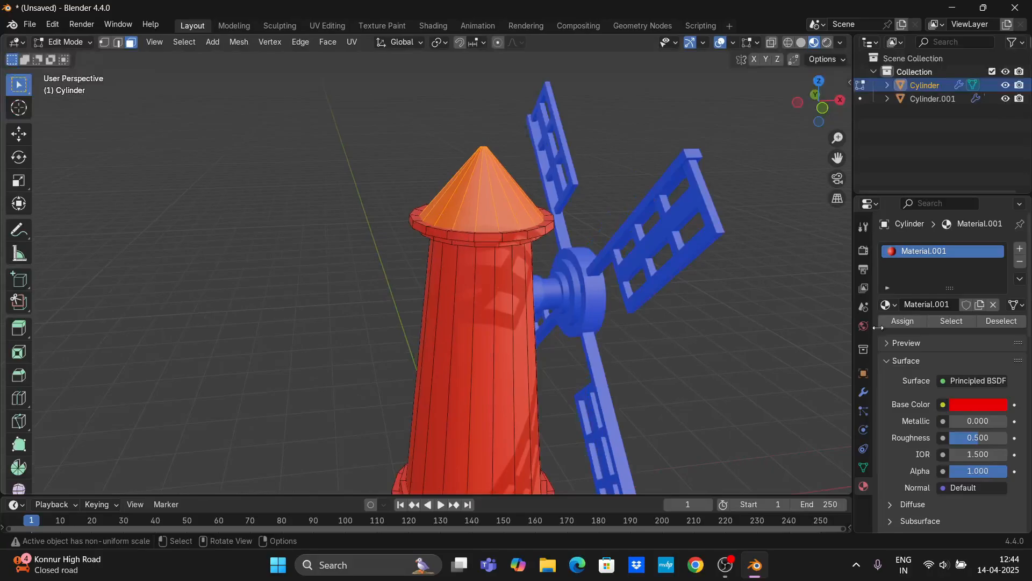
left_click(1021, 249)
left_click(959, 329)
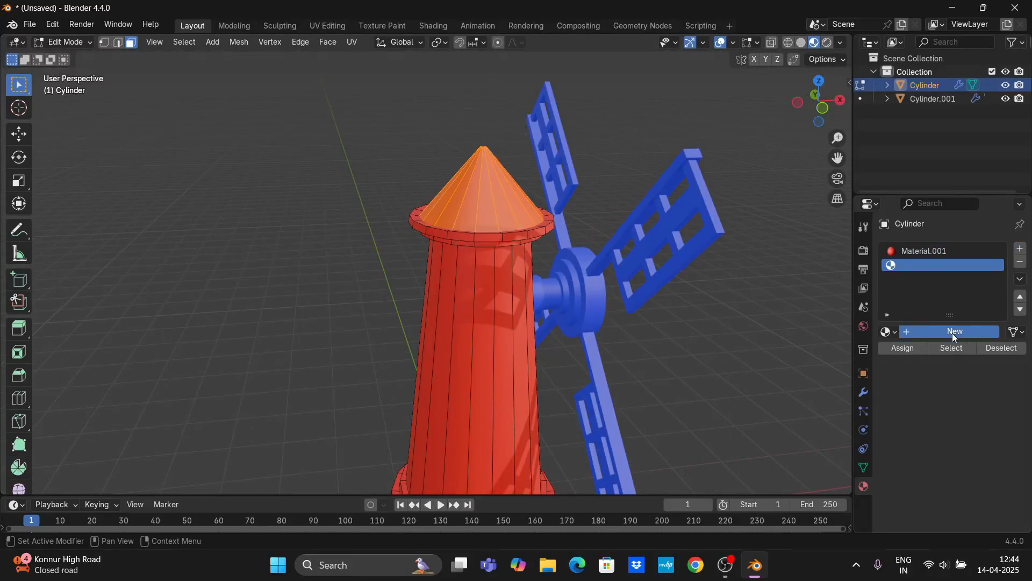
left_click(902, 349)
left_click(980, 433)
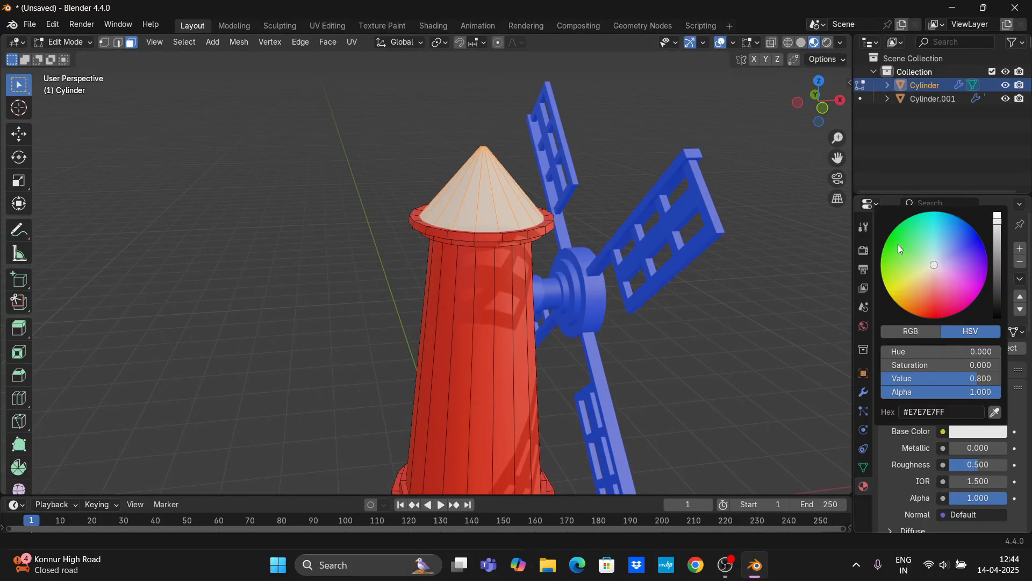
left_click_drag(901, 248, 886, 240)
key("Tab")
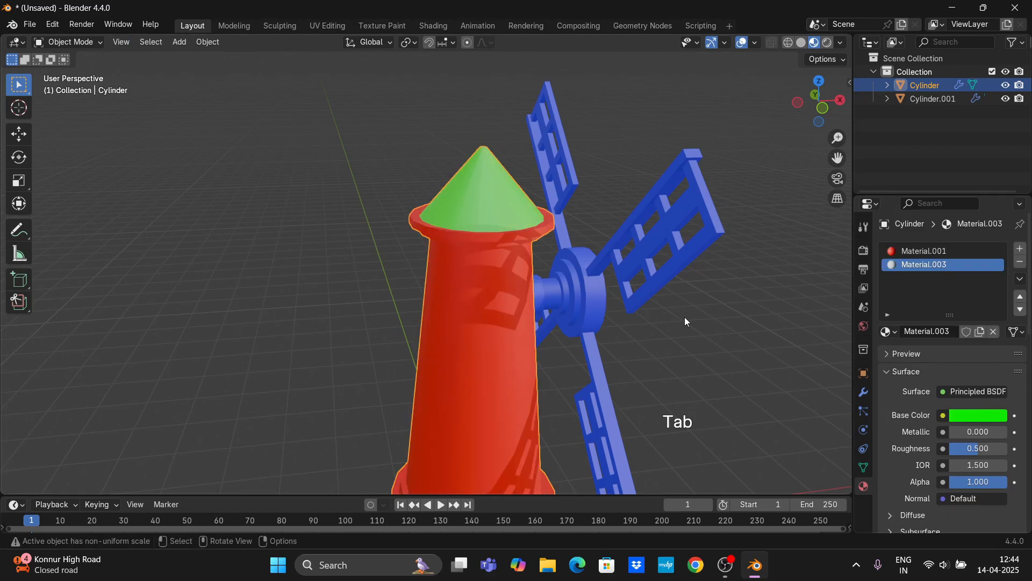
Assign a new third material with a bright green base color to the lower ring of faces beneath the roof's rim.
scroll(535, 262, "down", 1)
middle_click_drag(537, 265, 532, 227)
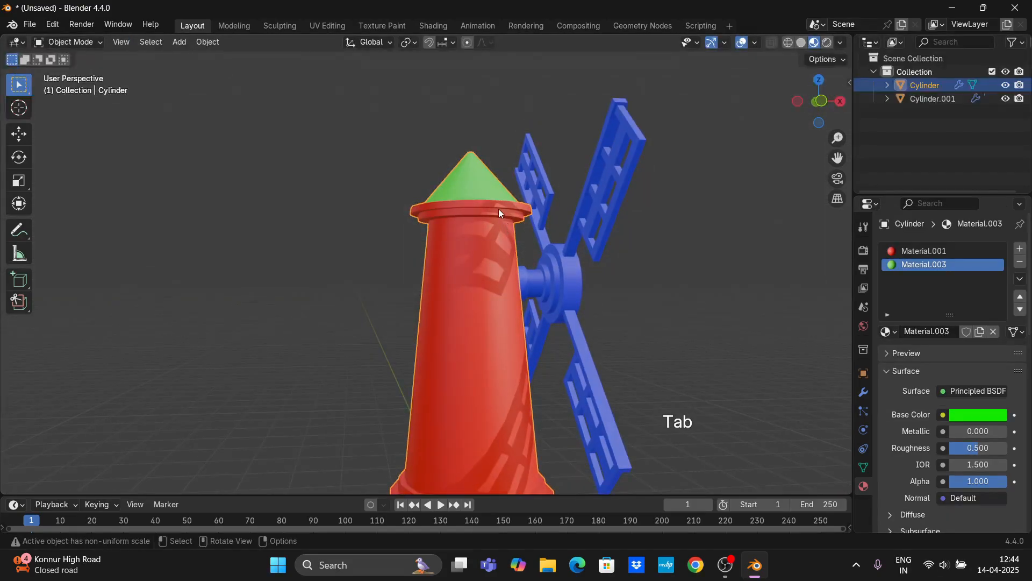
key("Tab")
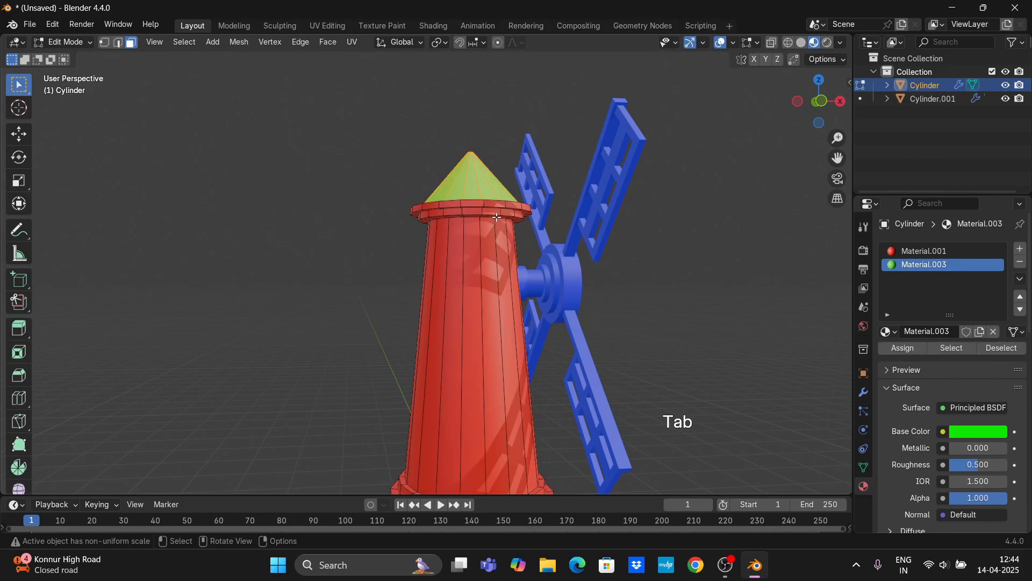
key("3")
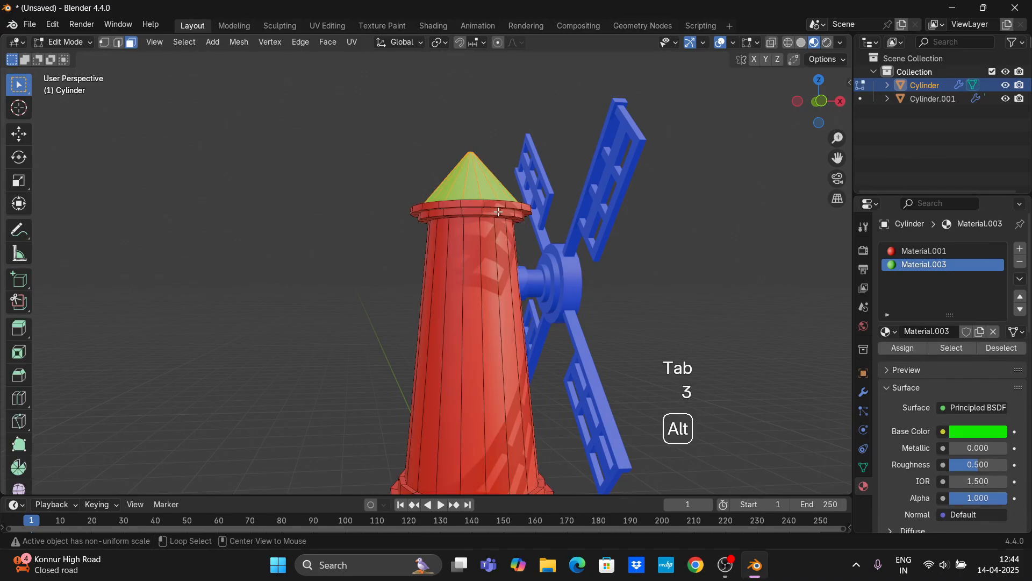
left_click(499, 212, "alt")
left_click(1021, 250)
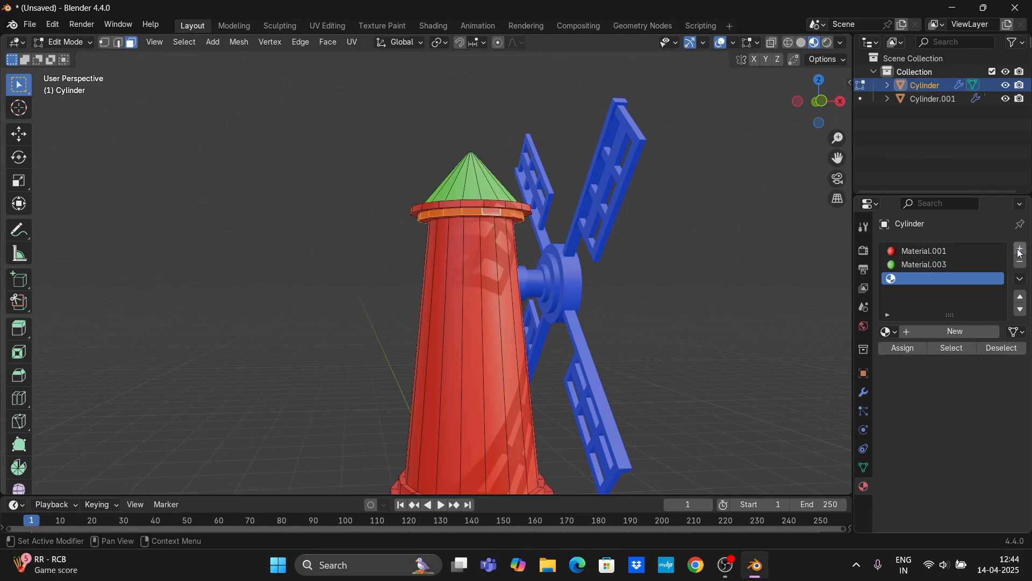
left_click(951, 331)
left_click(911, 350)
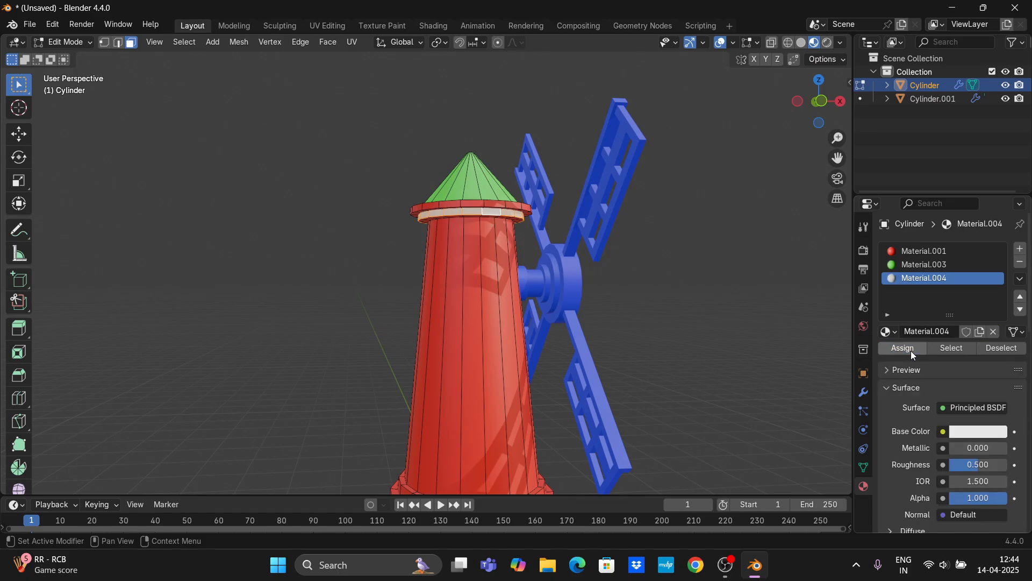
left_click(967, 433)
left_click(888, 246)
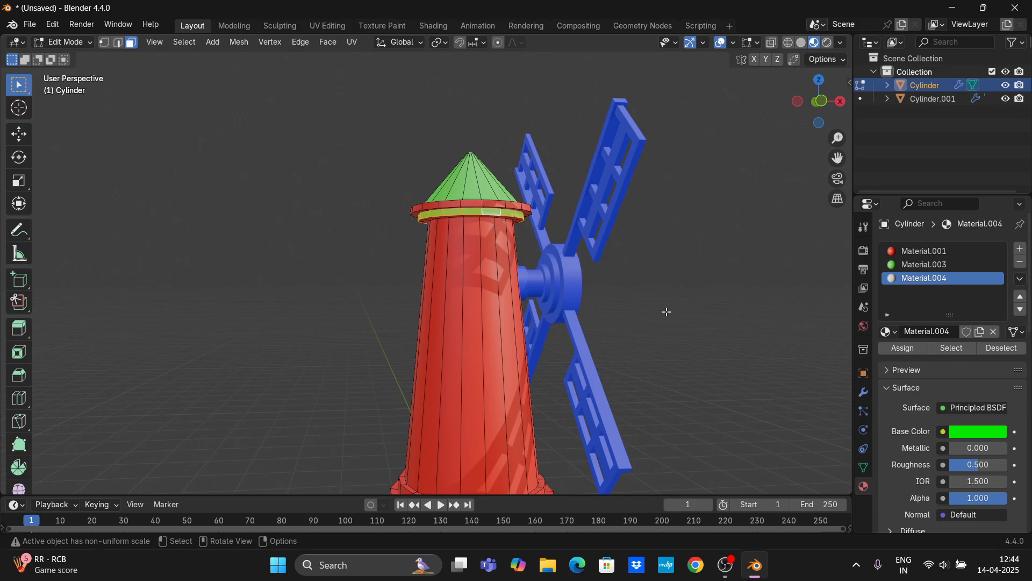
key("Tab")
middle_click_drag(666, 312, 798, 189)
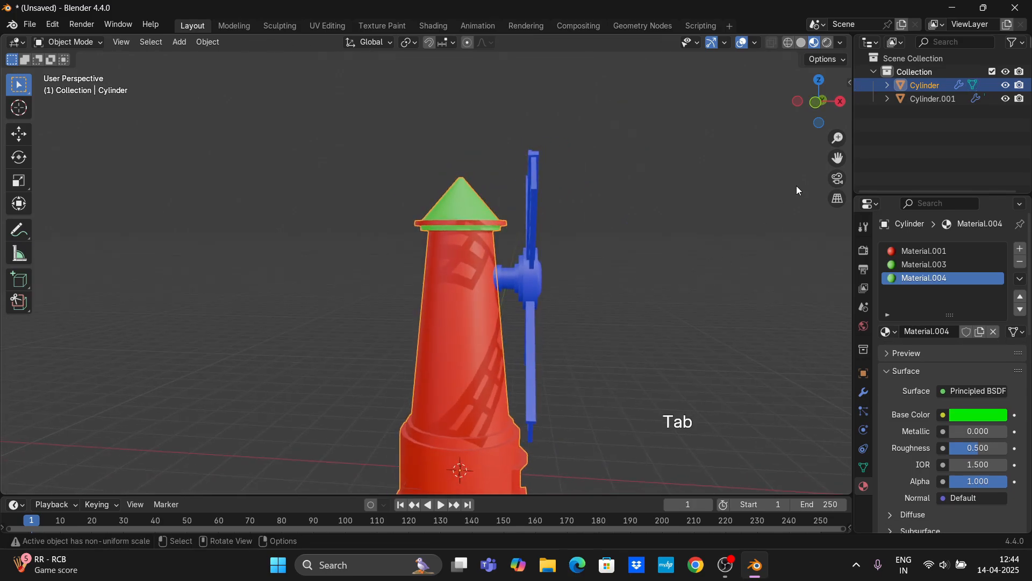
Assign a new fourth material with a bright green base color to the ring of faces between the tapered tower and its base.
left_click_drag(832, 155, 827, 15)
scroll(494, 325, "up", 2)
key("Tab")
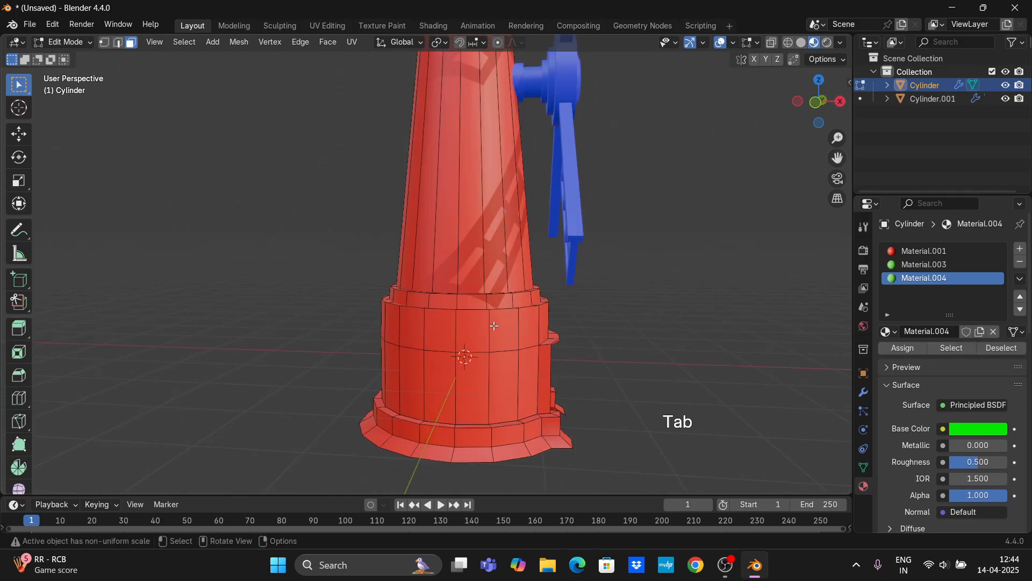
left_click(487, 306, "alt")
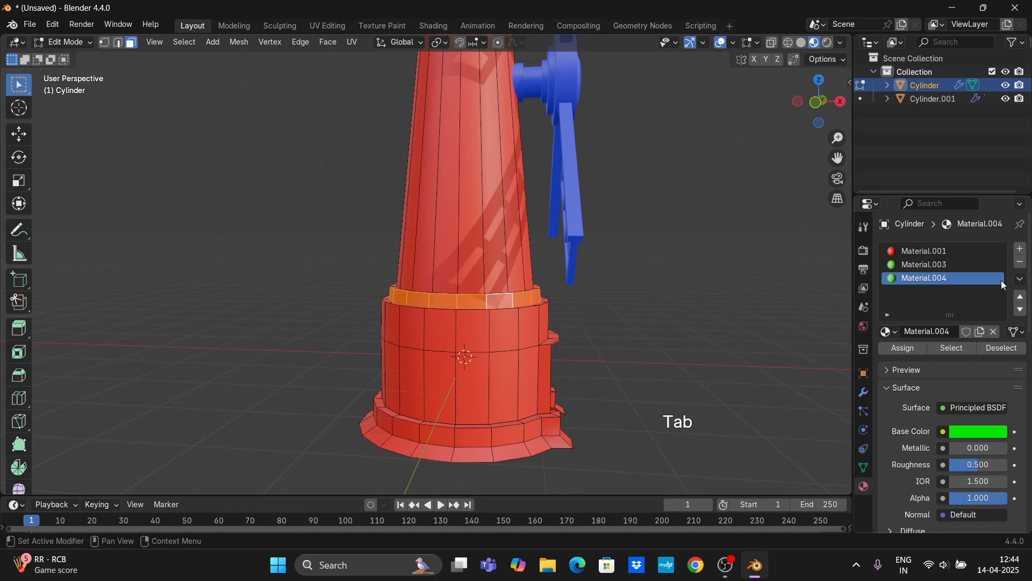
left_click(1021, 249)
left_click(955, 331)
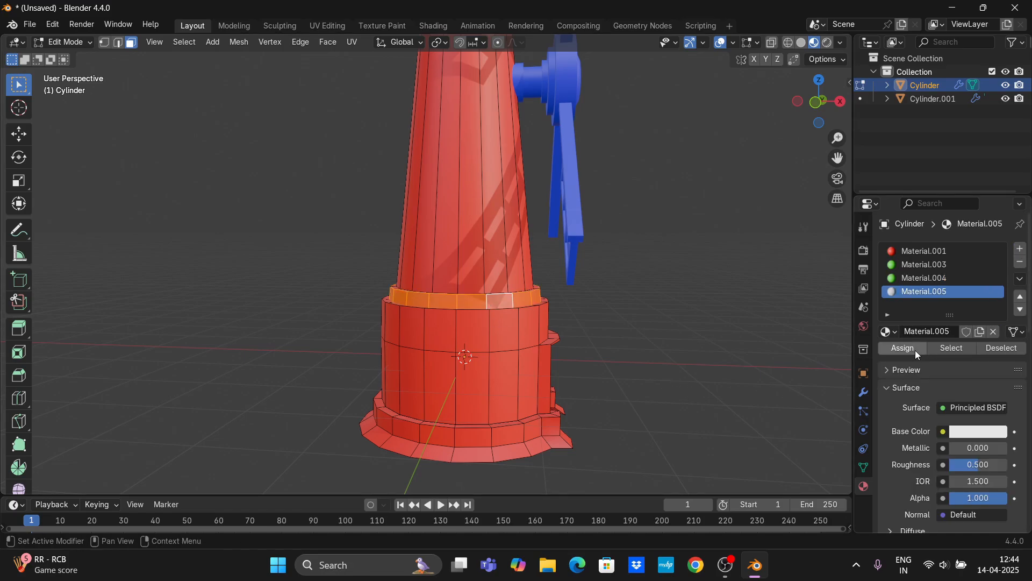
left_click(914, 349)
left_click(974, 433)
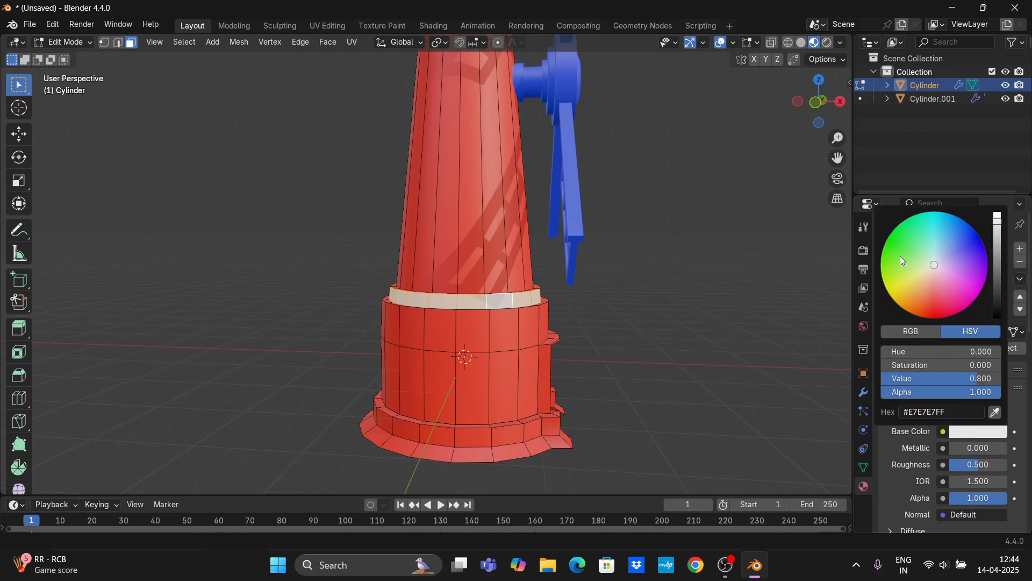
left_click(888, 239)
key("Tab")
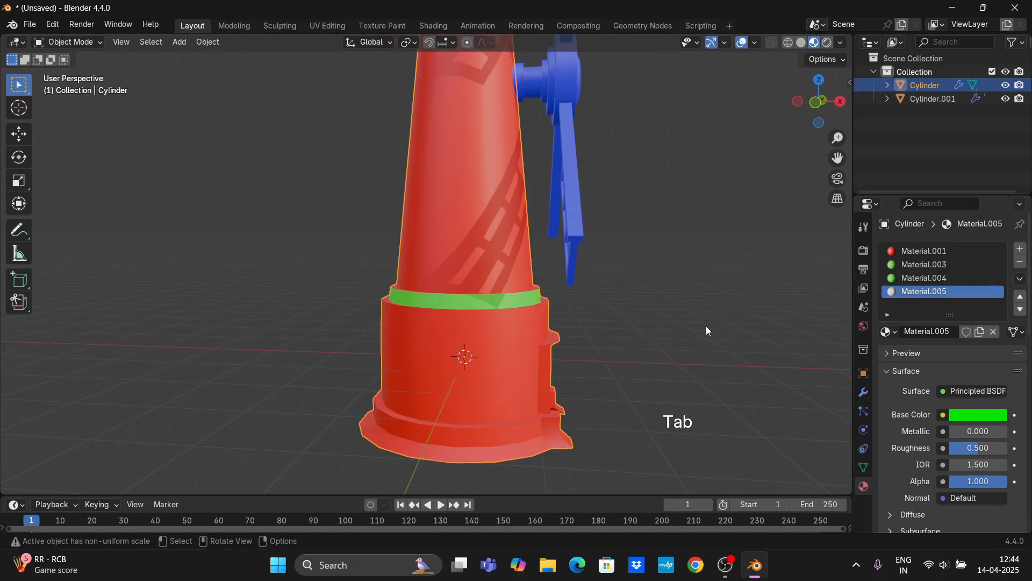
Assign a new fifth material with bright green base color #1DE700 to the ring of faces just above the tower's flared foot.
middle_click_drag(705, 325, 592, 363)
key("Tab")
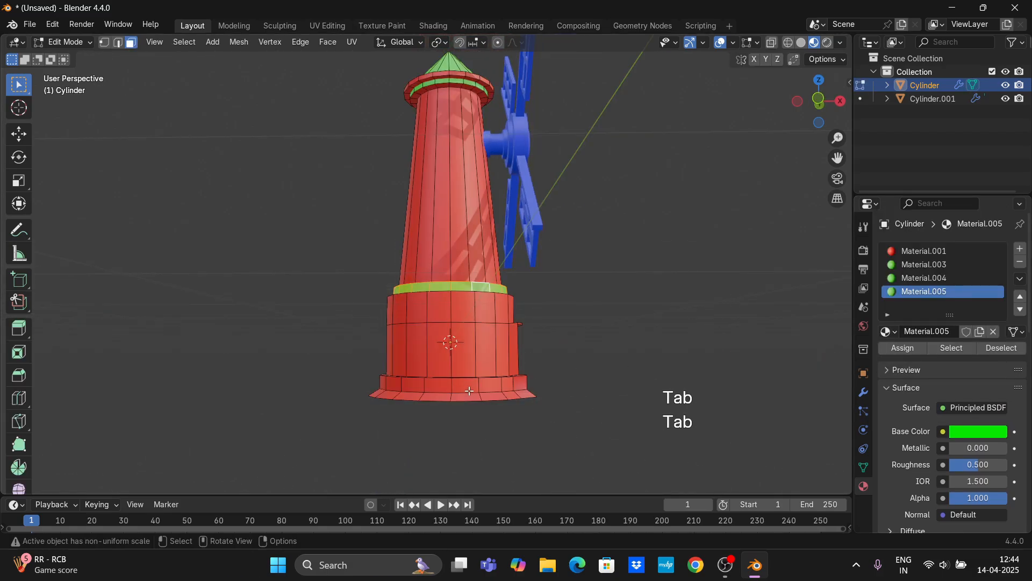
left_click(467, 388, "alt")
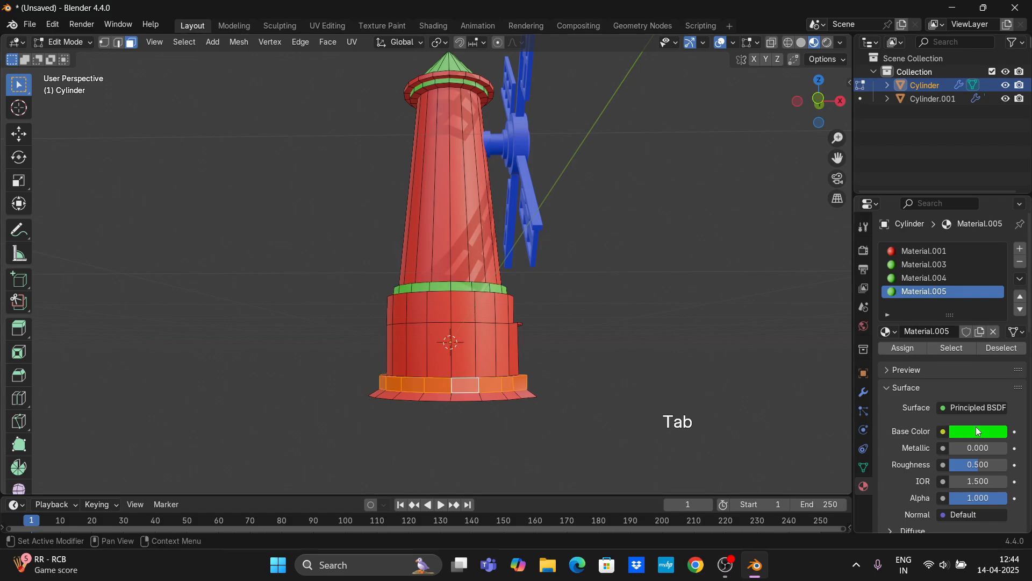
left_click(1021, 250)
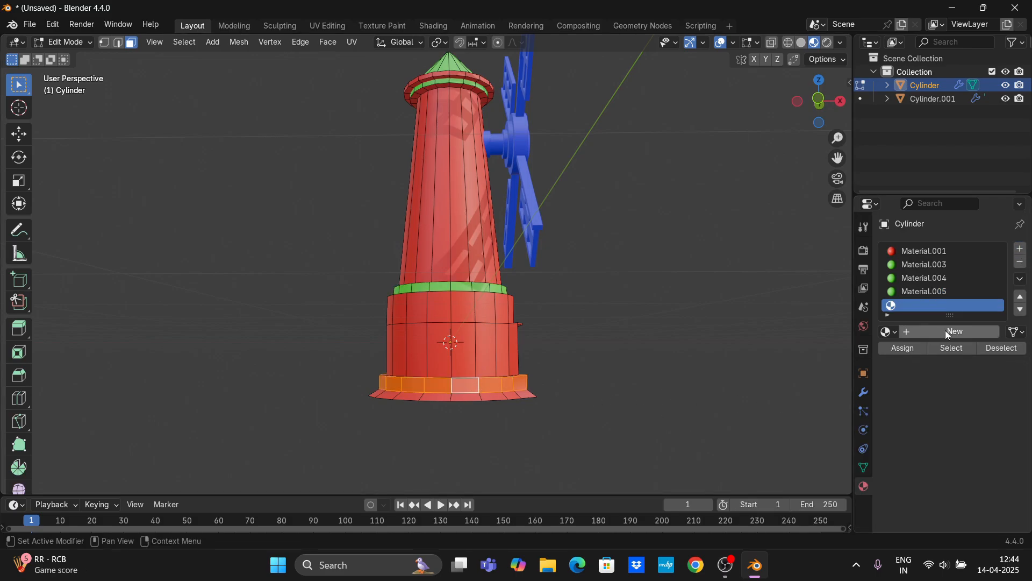
left_click(915, 331)
left_click(905, 347)
left_click(968, 431)
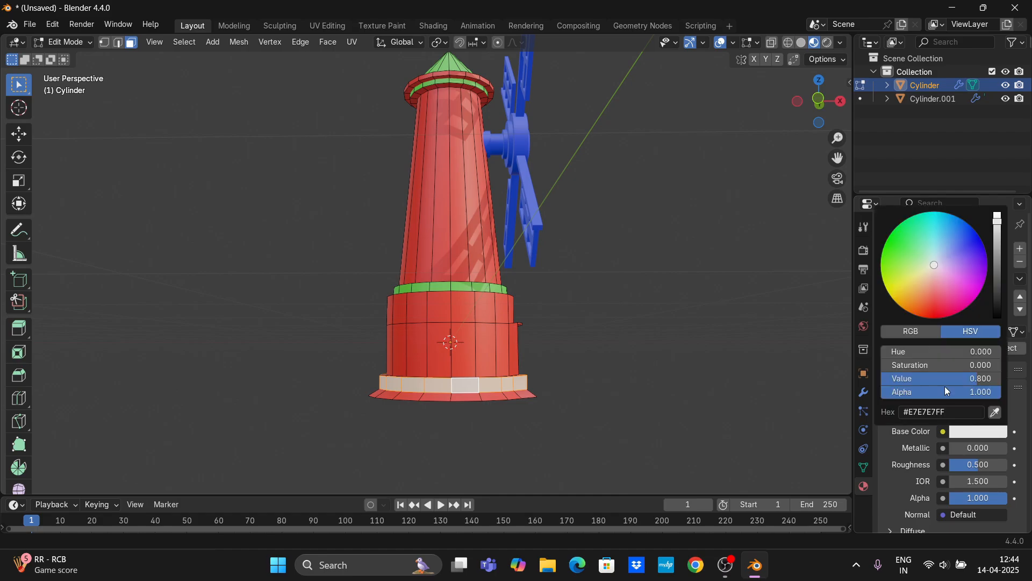
left_click_drag(887, 255, 884, 245)
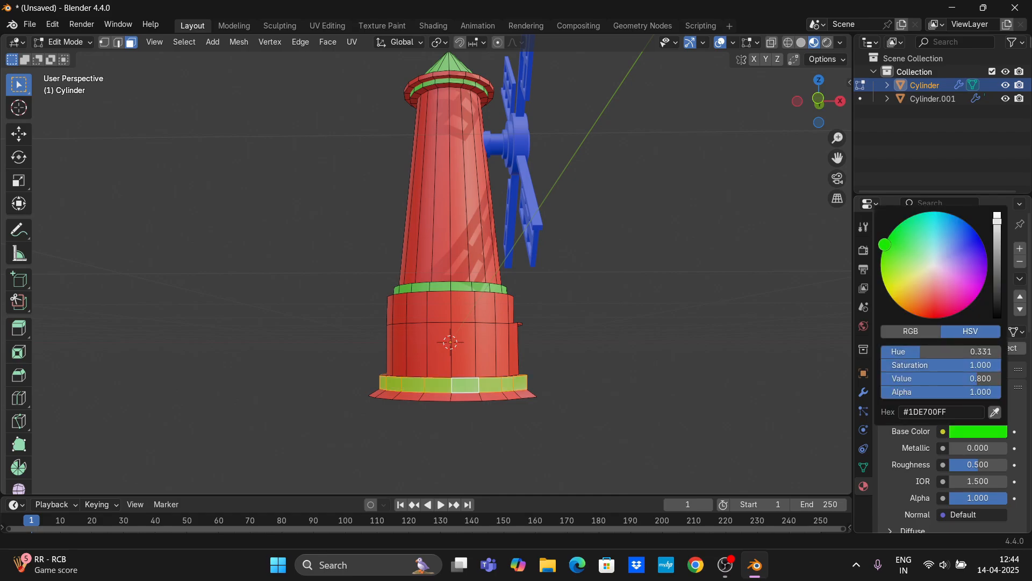
key("Tab")
Select the hub's domed front faces by growing the selection and give them a new second material with a light gray base color, value 0.521.
middle_click_drag(646, 353, 575, 392)
scroll(618, 385, "up", 4)
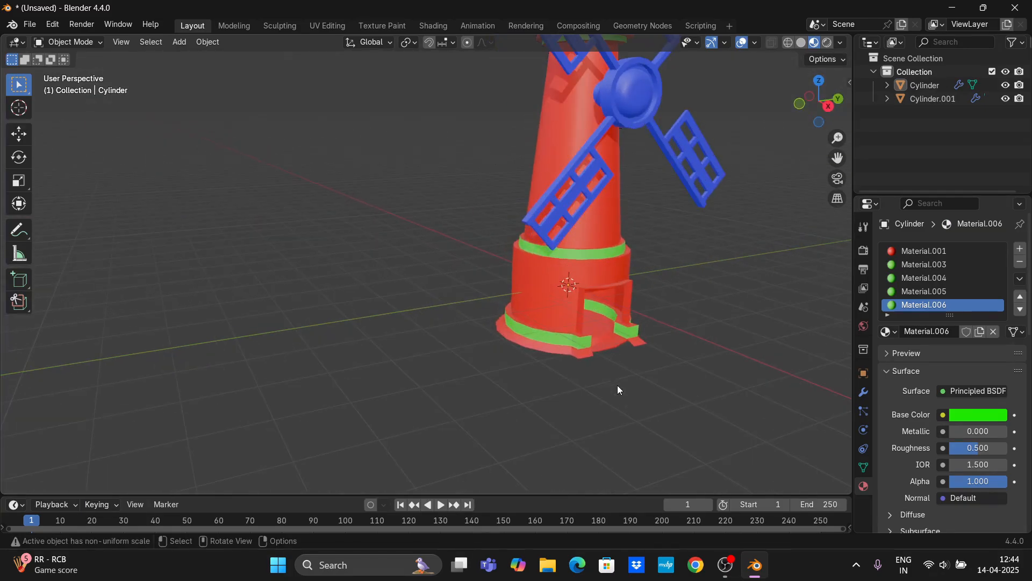
key("Home")
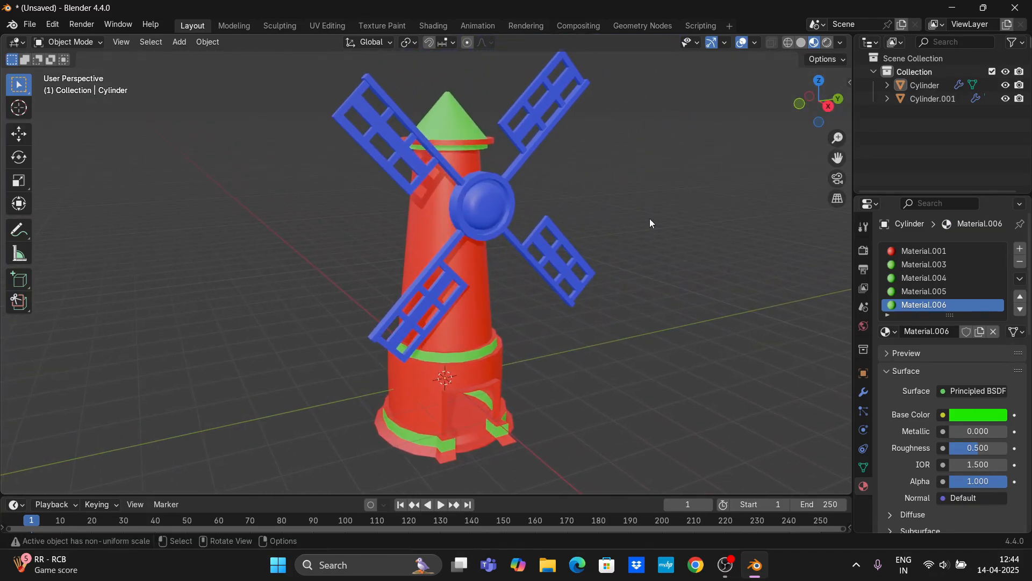
left_click(498, 203)
key("Tab")
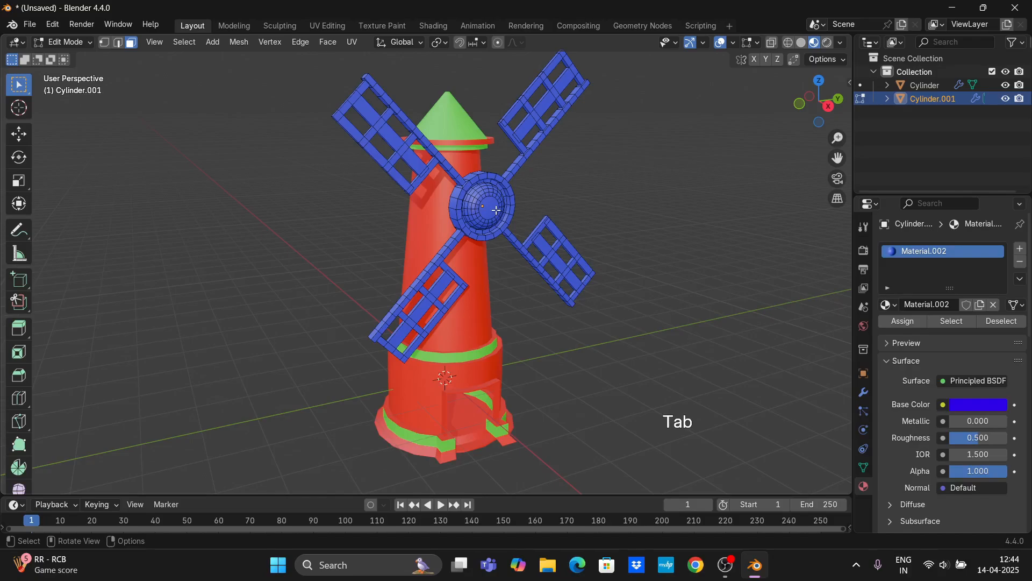
key("3")
key("ctrl+KP_Add")
key("ctrl+KP_Add")
key("ctrl+KP_Add")
key("ctrl+KP_Add")
key("ctrl+KP_Add")
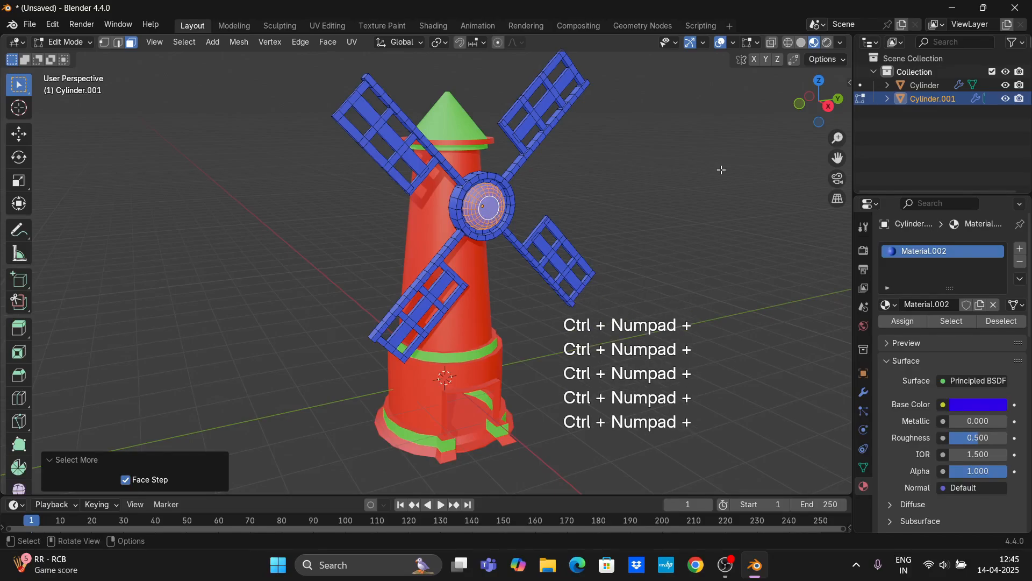
left_click(1020, 249)
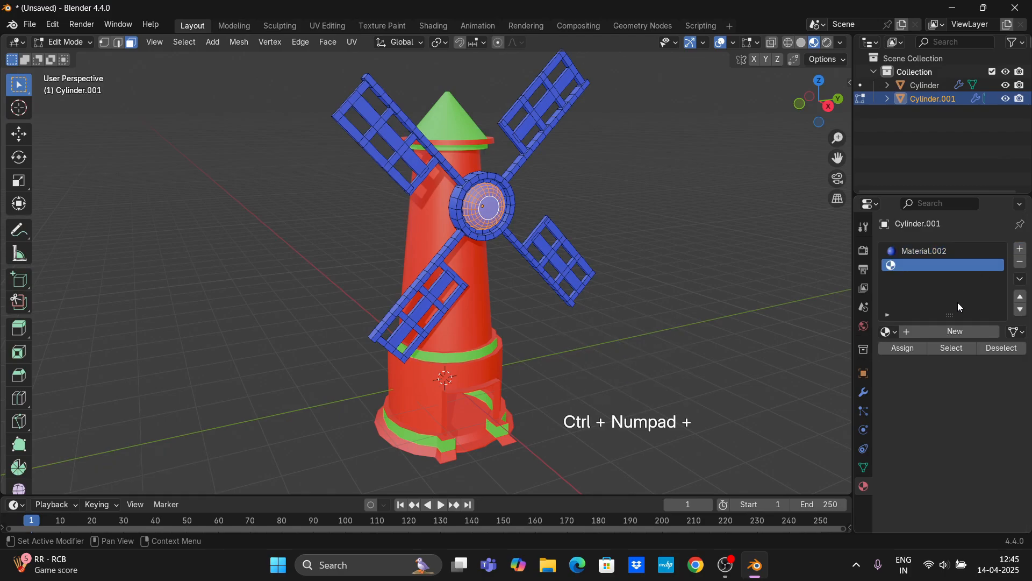
left_click(948, 337)
left_click(968, 431)
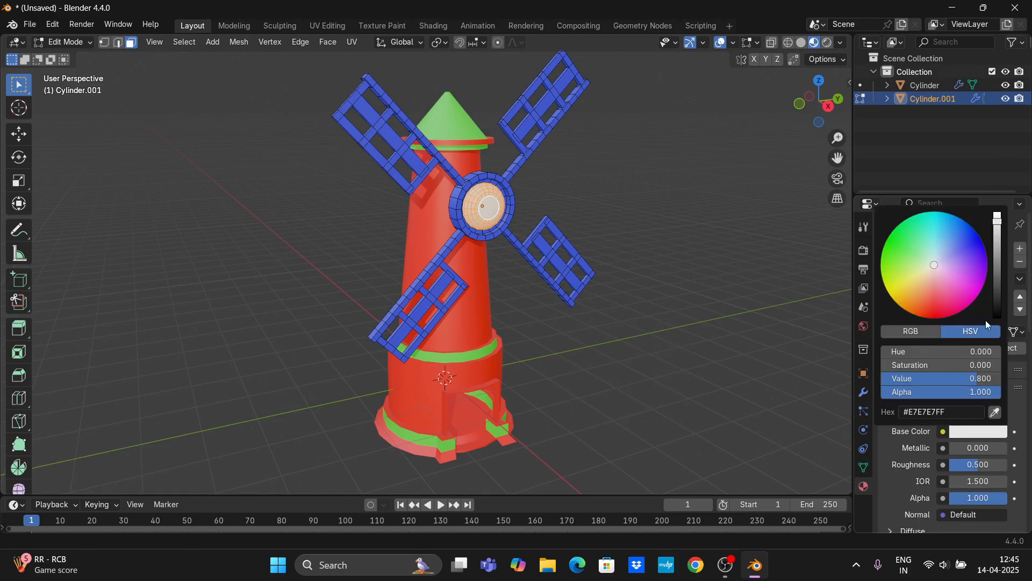
left_click_drag(996, 247, 998, 238)
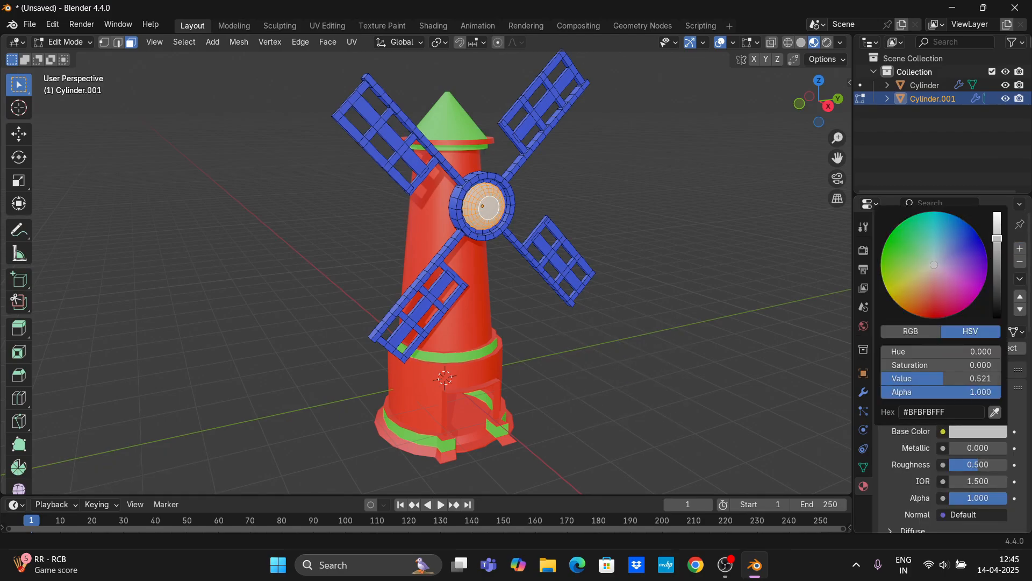
key("Tab")
left_click(699, 277)
middle_click_drag(699, 276, 624, 272)
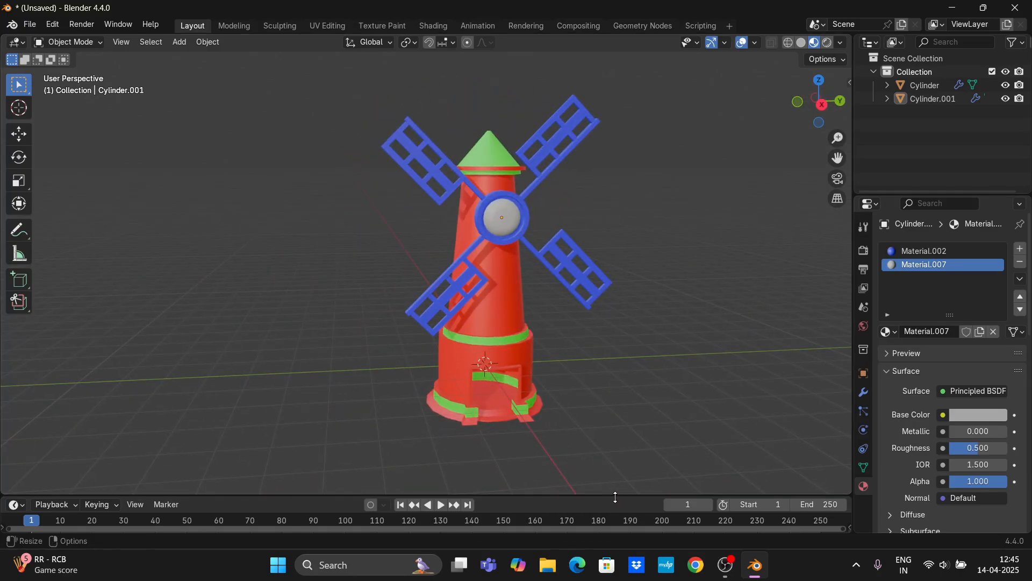
Enlarge the timeline area, show the blades object's transform properties and set its rotation mode to YXZ Euler.
left_click_drag(616, 494, 622, 403)
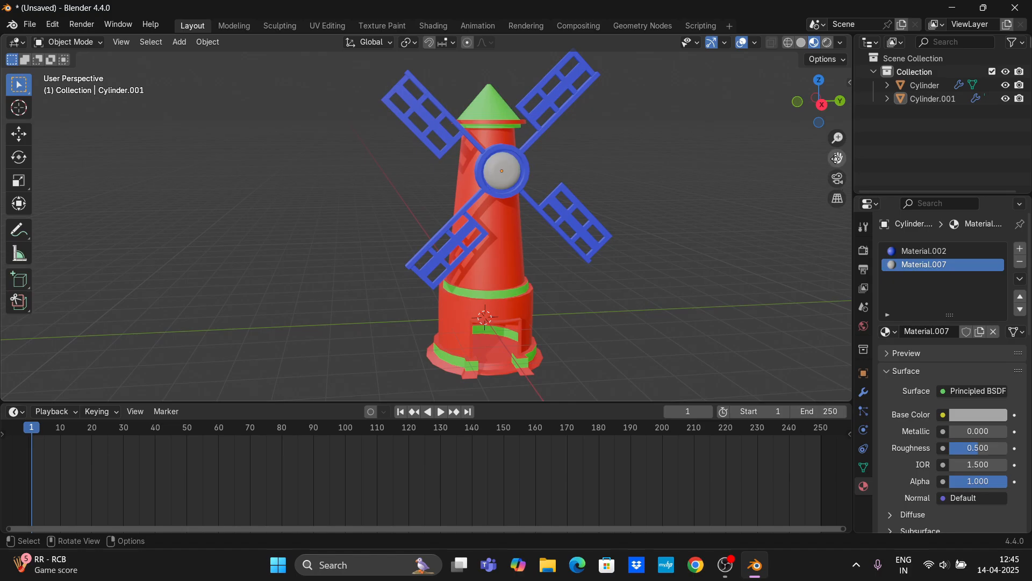
left_click(550, 215)
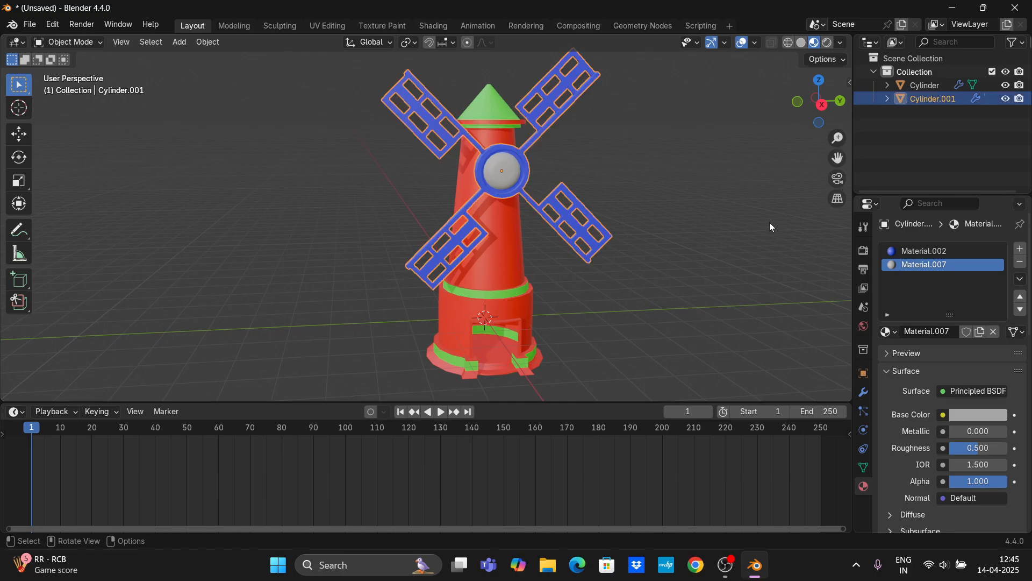
key("n")
left_click(845, 86)
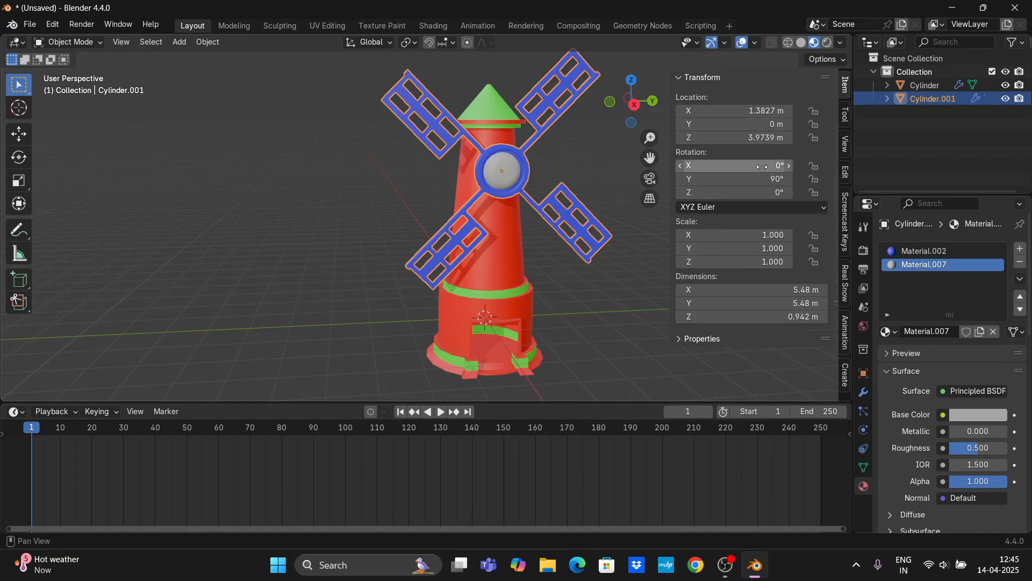
left_click(718, 205)
left_click(706, 285)
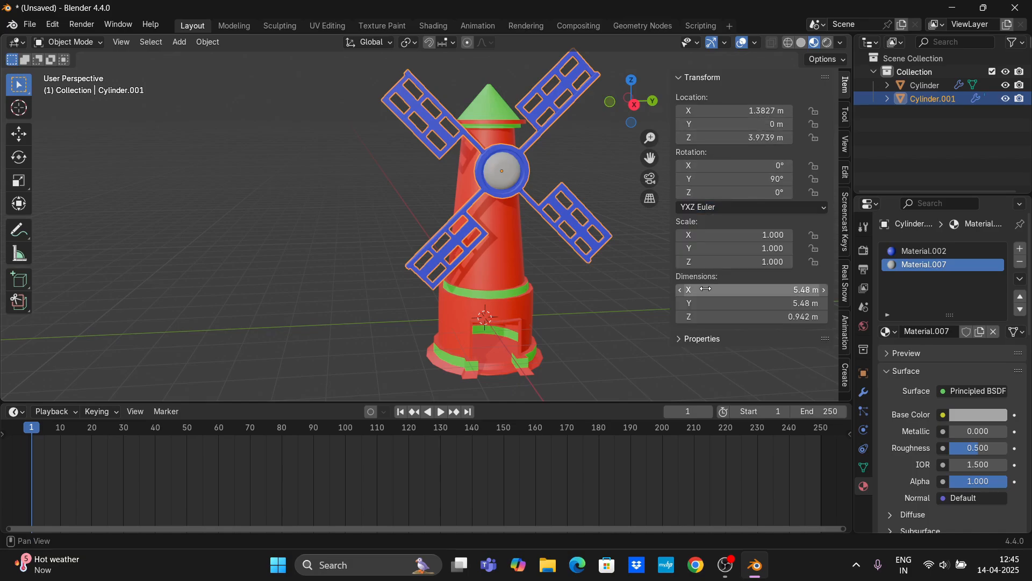
Test the blades' spin by changing the X rotation to 29°, and reset it to 0°.
left_click_drag(779, 166, 753, 169)
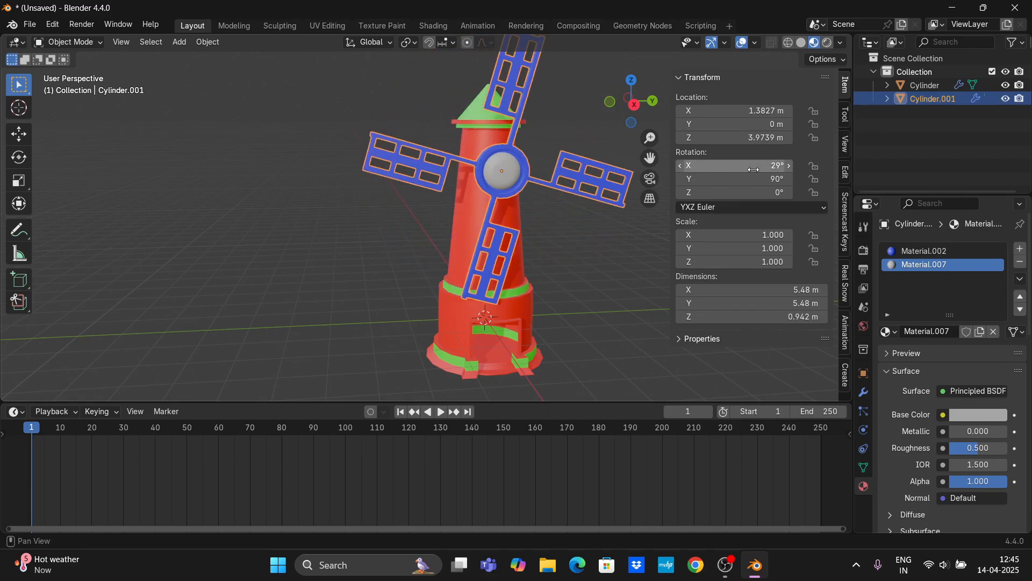
left_click(754, 165)
type("0")
key("Return")
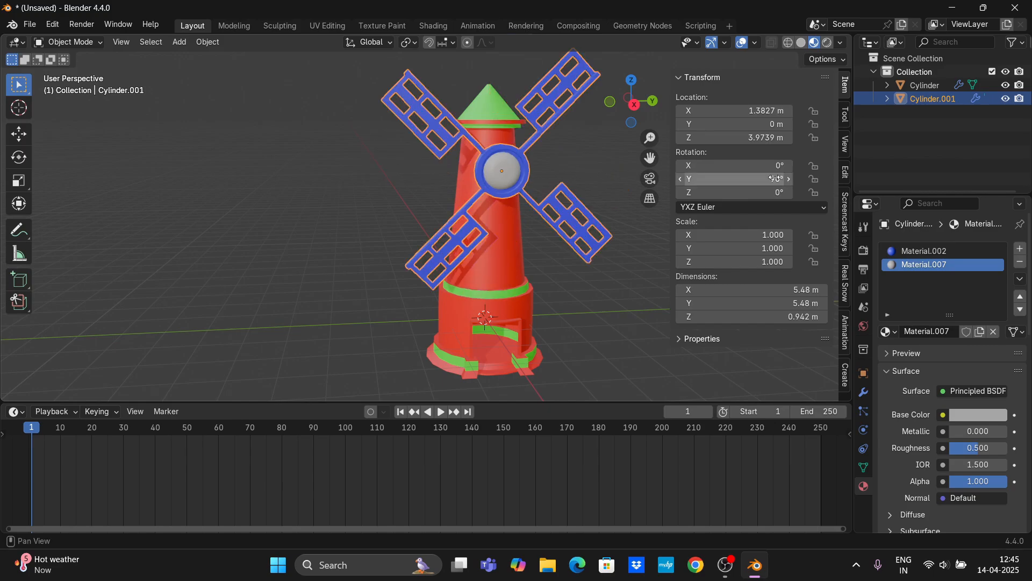
Keyframe the blades' rotation at 0° X on frame 1 and at 1000° X on frame 250.
key("i")
left_click_drag(34, 428, 823, 432)
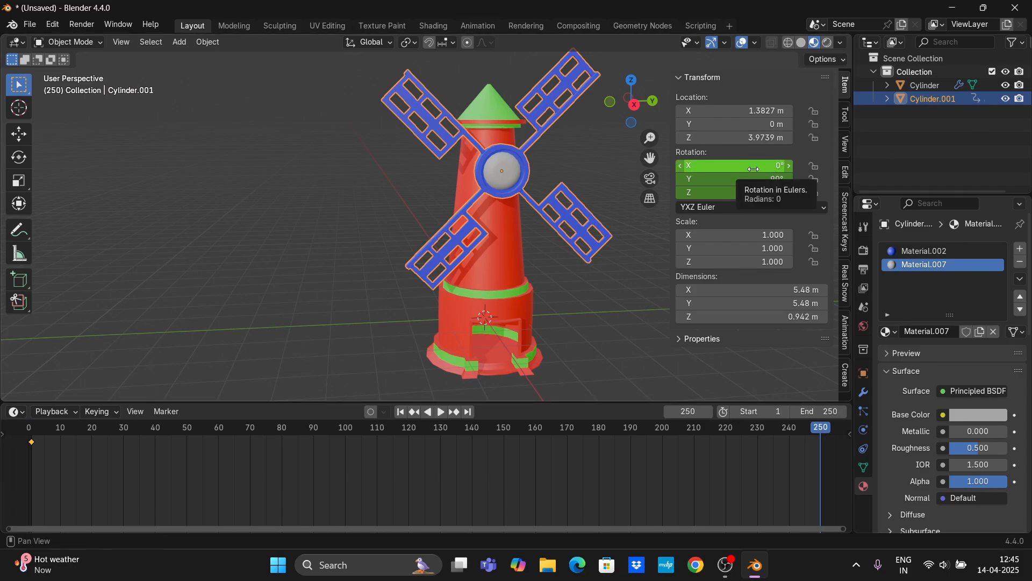
left_click(754, 166)
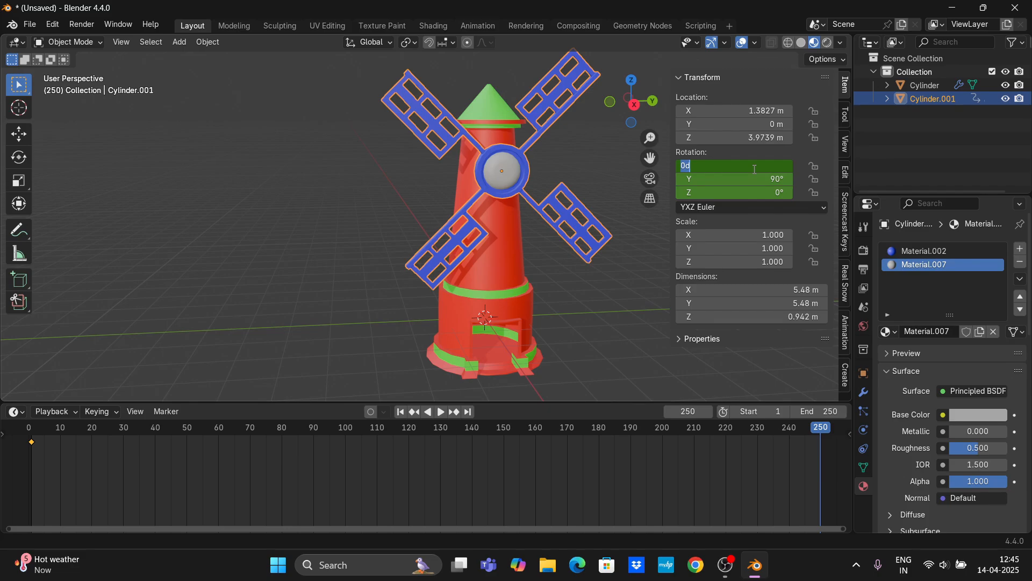
type("1000")
key("Return")
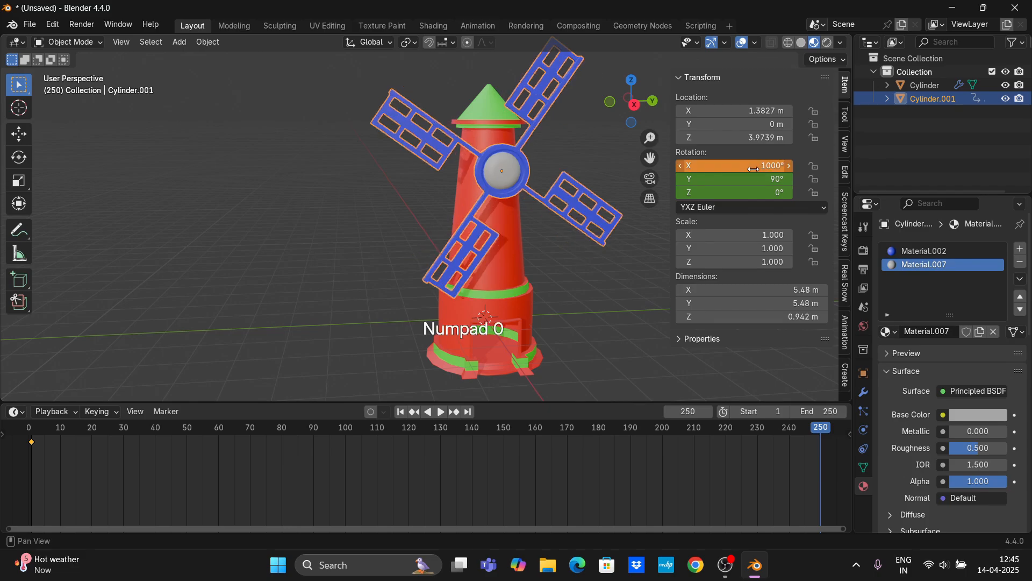
key("i")
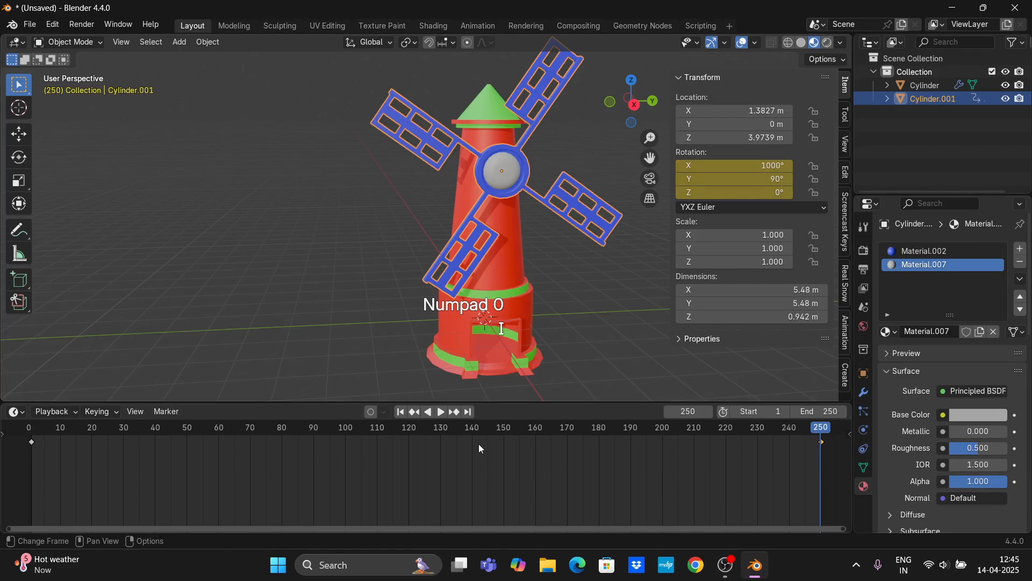
Play the blade rotation animation from the first frame, stop it and return to frame 1.
left_click(400, 411)
key("space")
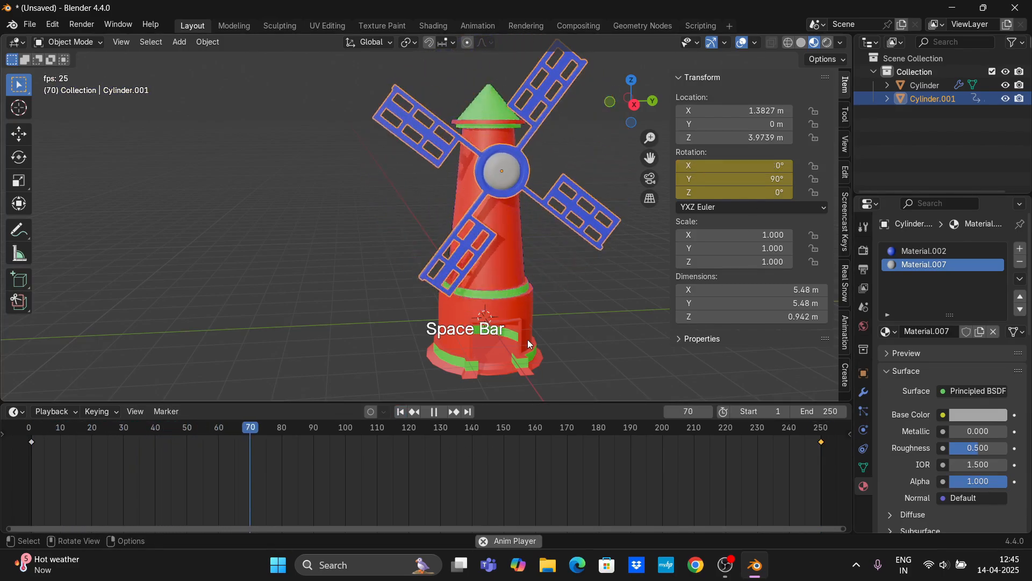
scroll(528, 340, "down", 3)
middle_click_drag(523, 337, 547, 326)
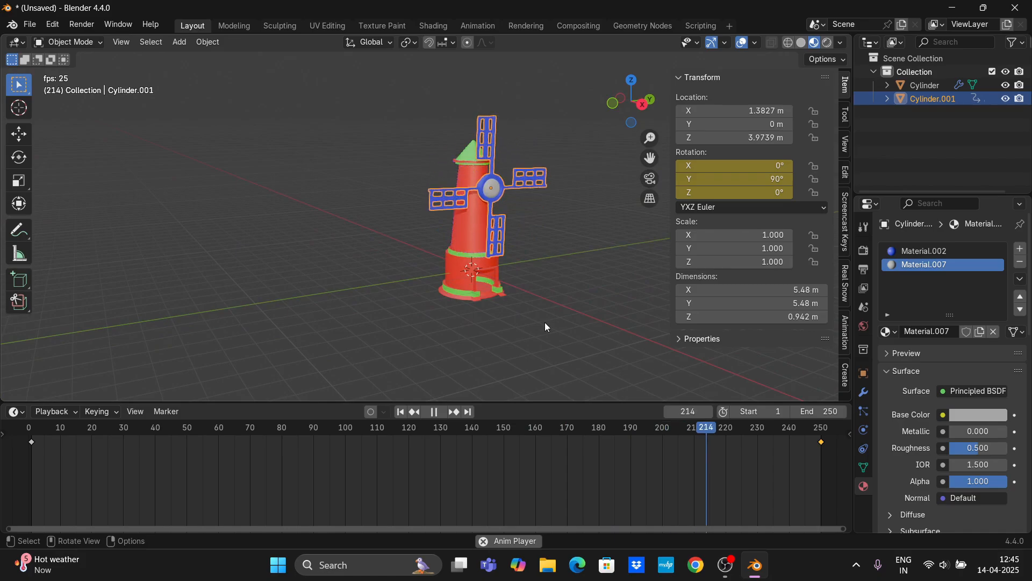
key("space")
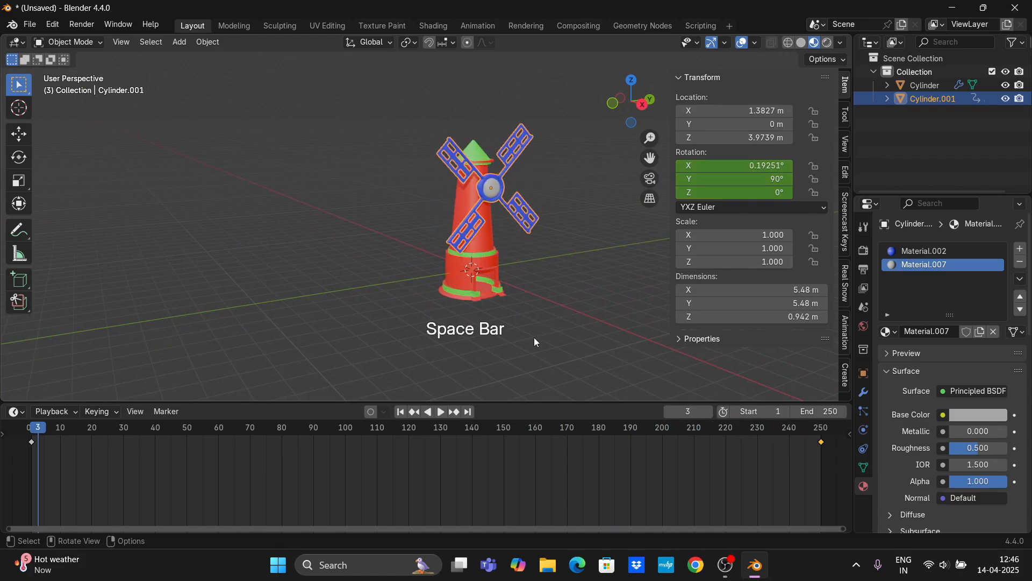
left_click(400, 412)
Center the whole windmill in a front three-quarter view and hide the transform properties sidebar.
scroll(571, 303, "up", 3)
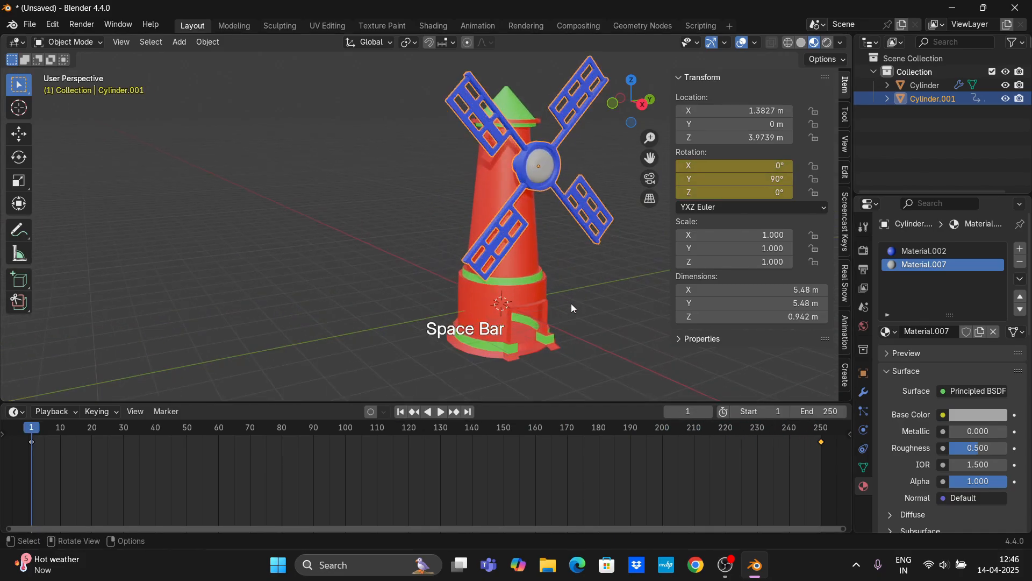
middle_click_drag(572, 303, 557, 339)
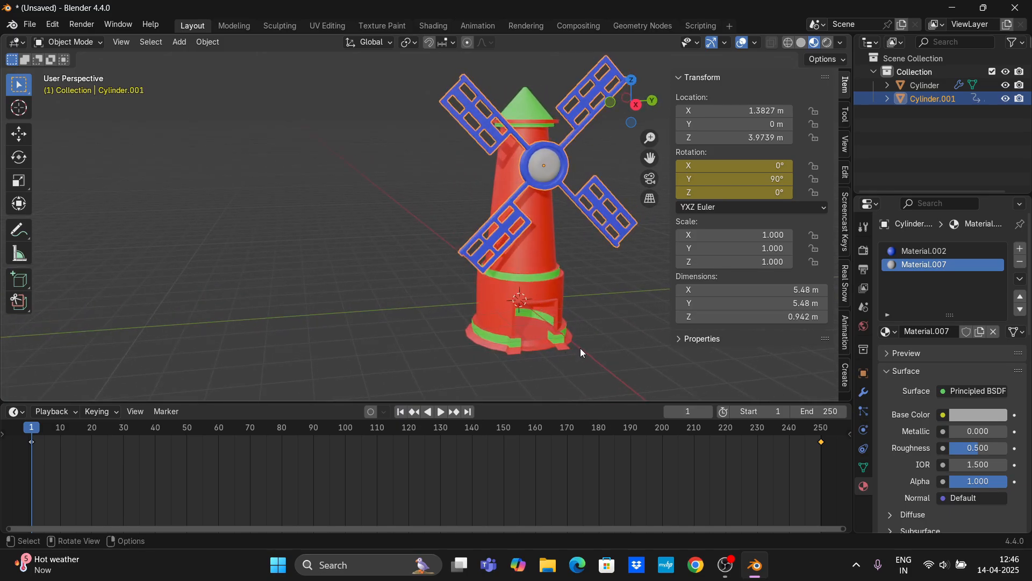
left_click_drag(652, 164, 622, 178)
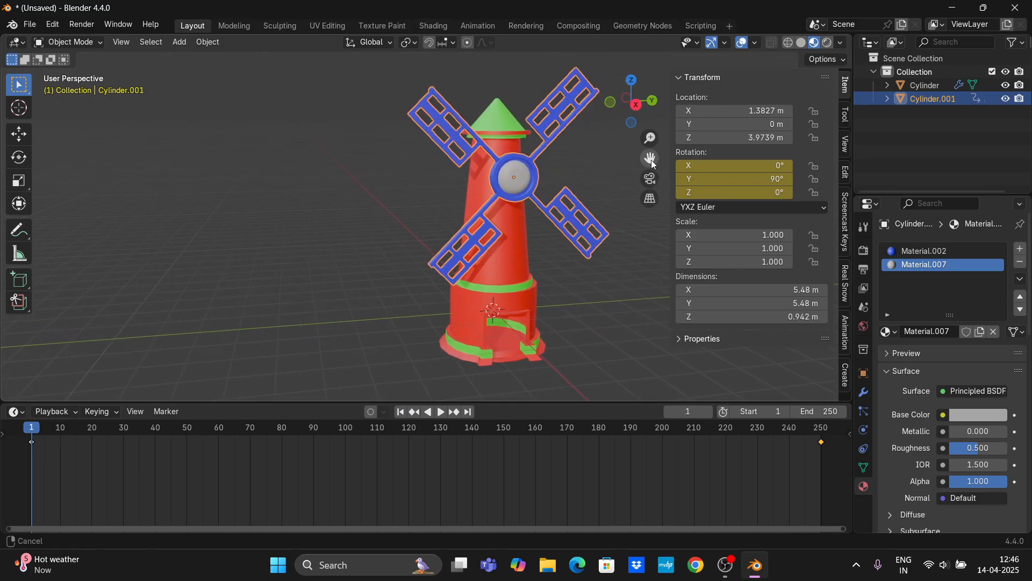
key("n")
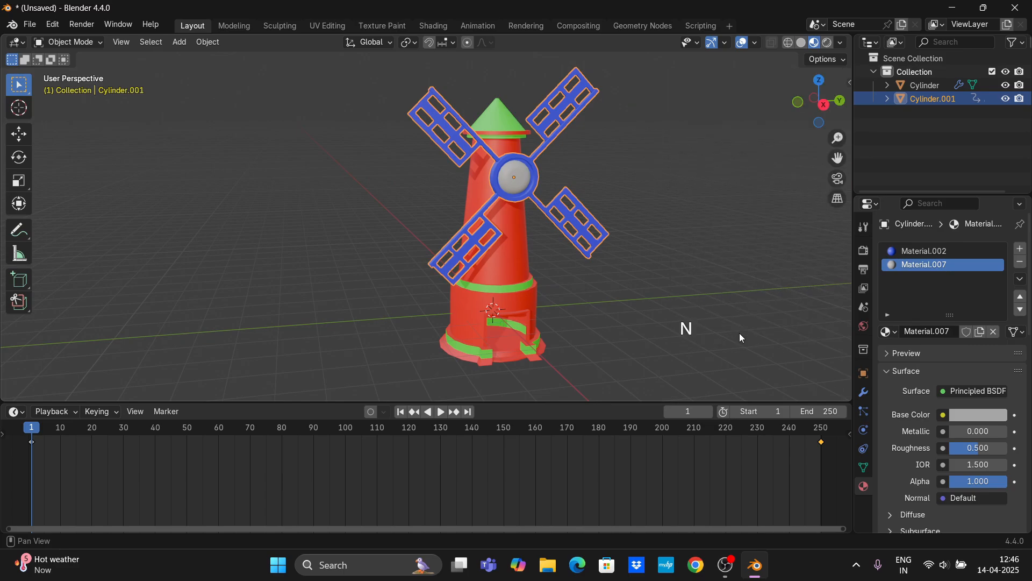
Switch the 3D view to rendered shading, deselect the blades, and enlarge the 3D view by shrinking the timeline.
left_click(828, 42)
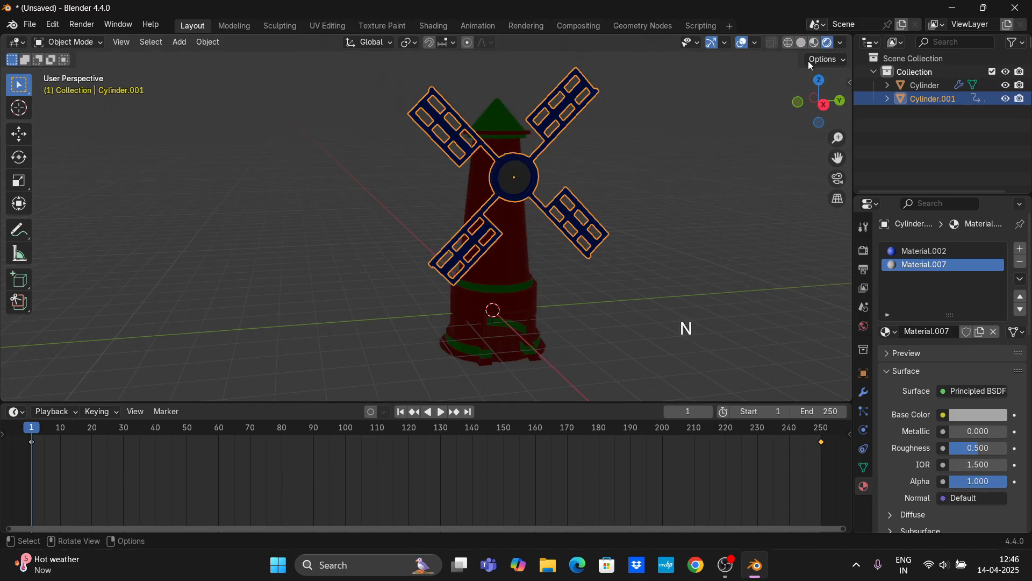
left_click(614, 314)
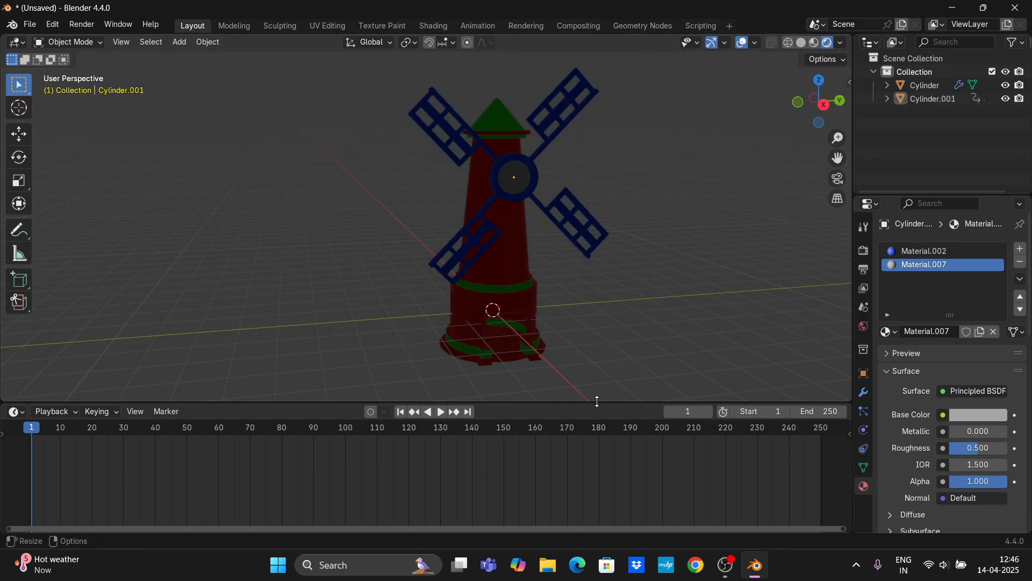
left_click_drag(597, 401, 597, 513)
Add a ground plane at the world origin and scale it up uniformly by about 3.89.
key("shift+a")
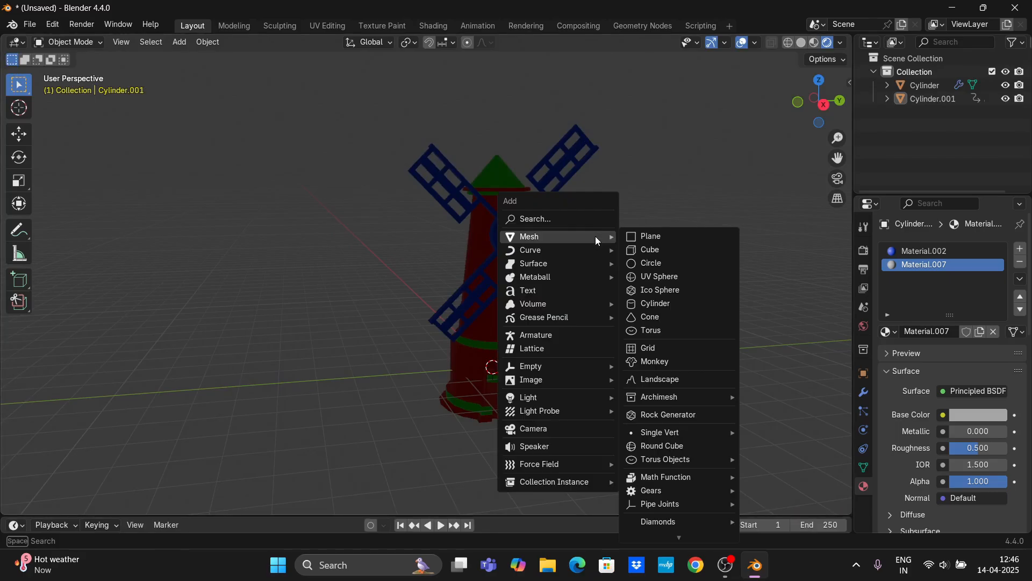
mouse_move(622, 395)
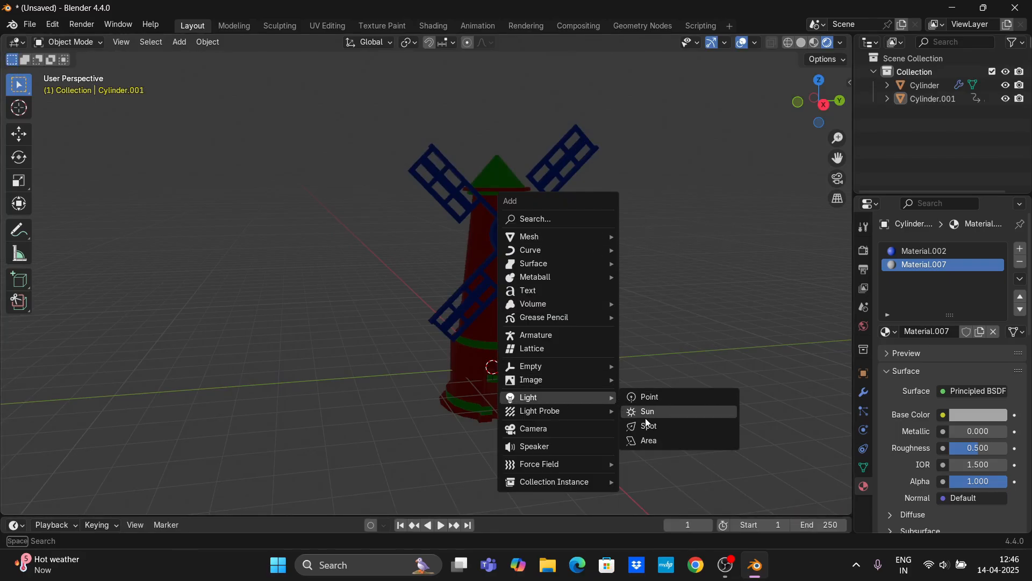
mouse_move(562, 237)
left_click(667, 238)
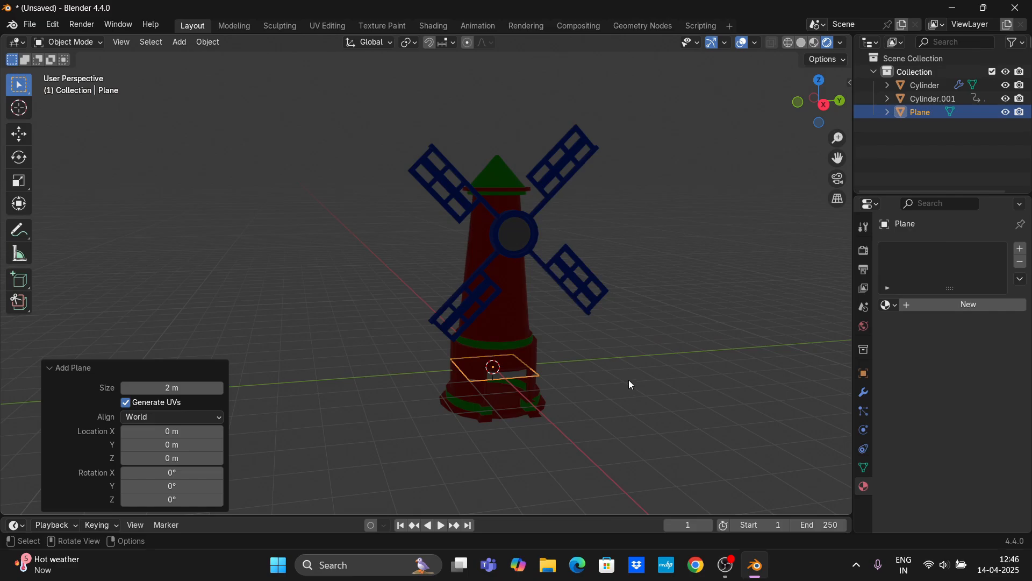
key("s")
left_click(197, 410)
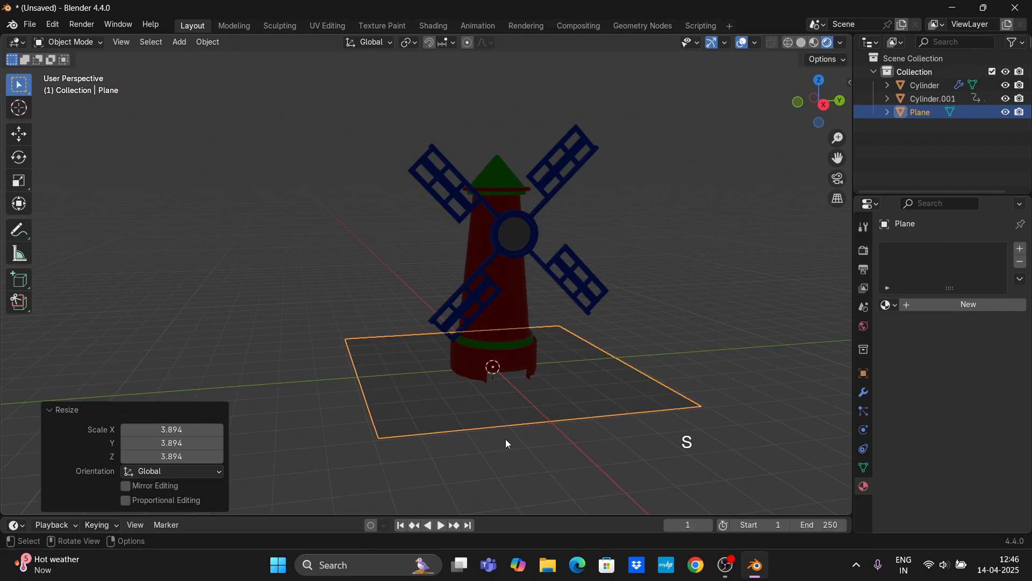
Lower the ground plane along Z by about 1.15 m in total to sit beneath the windmill's base.
key("s")
key("g")
key("z")
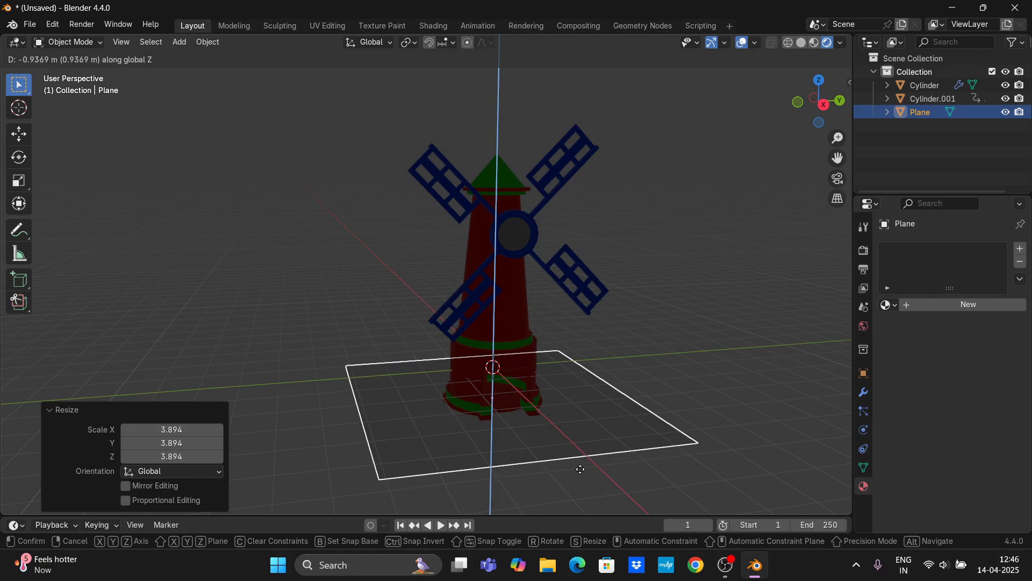
left_click(575, 469)
mouse_move(574, 469)
middle_mouse_down()
mouse_move(580, 408)
mouse_move(595, 400)
mouse_move(570, 476)
middle_mouse_up()
key("g")
key("z")
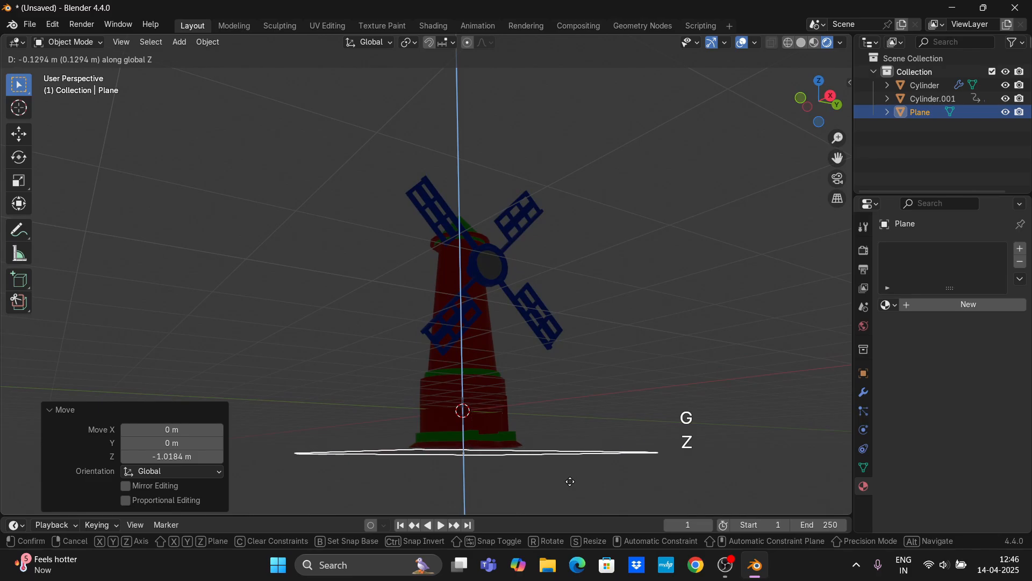
left_click(571, 482)
middle_click_drag(613, 445, 608, 473)
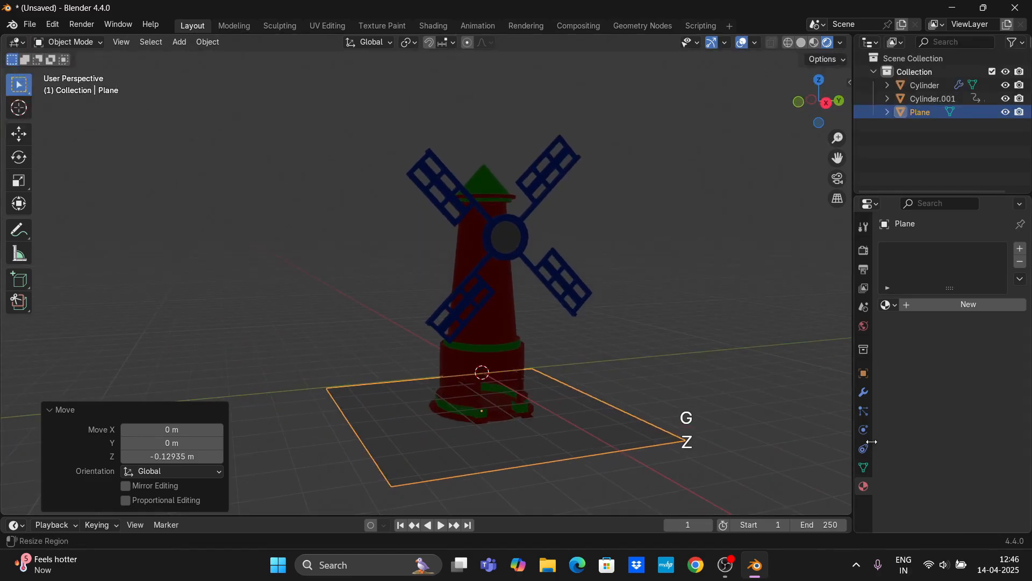
Add a hair particle system to the ground plane and set its hair length to 0.2 m.
left_click(863, 412)
left_click(1021, 249)
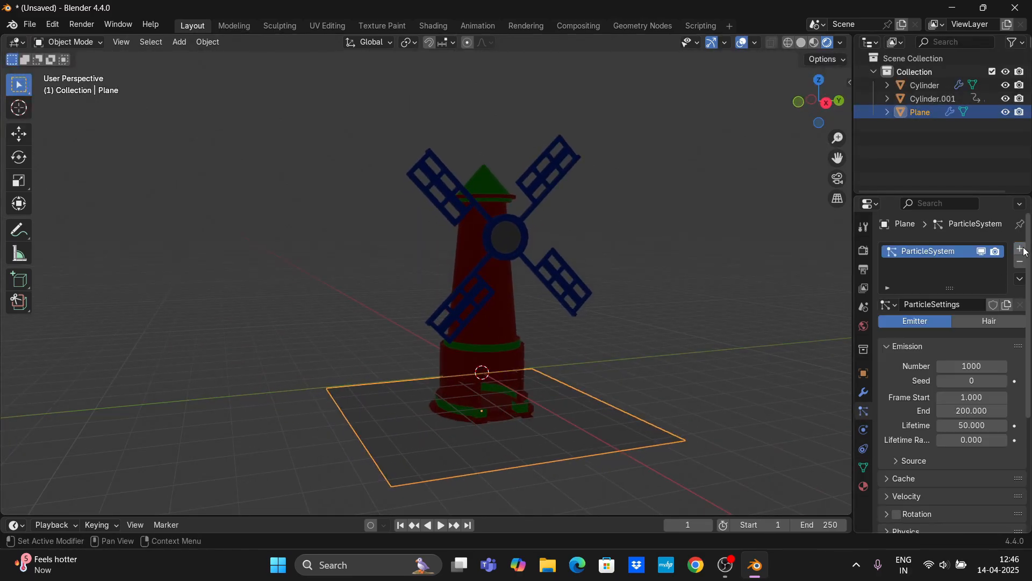
left_click(987, 323)
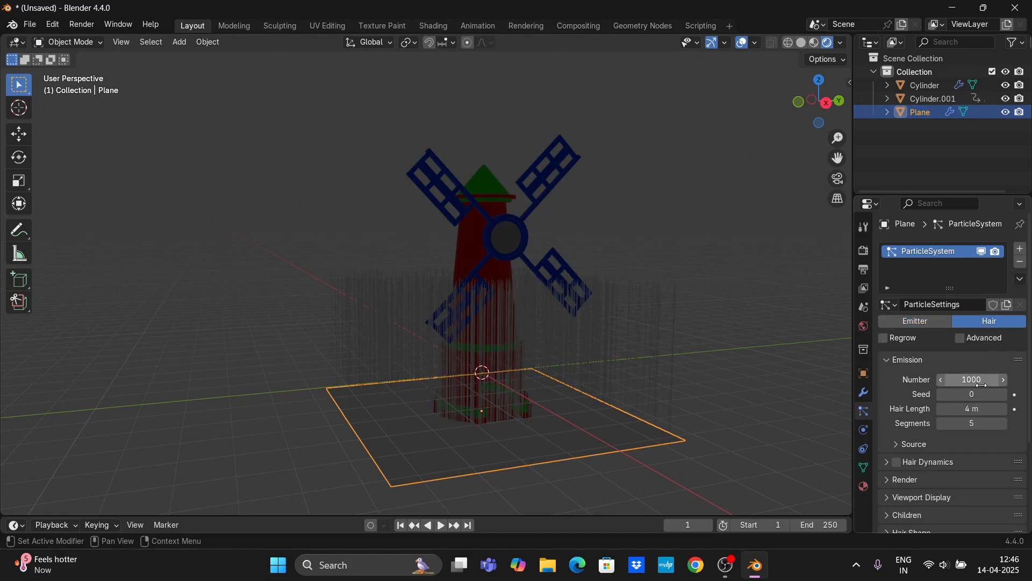
left_click_drag(980, 409, 962, 409)
left_click(979, 411)
type("0.2")
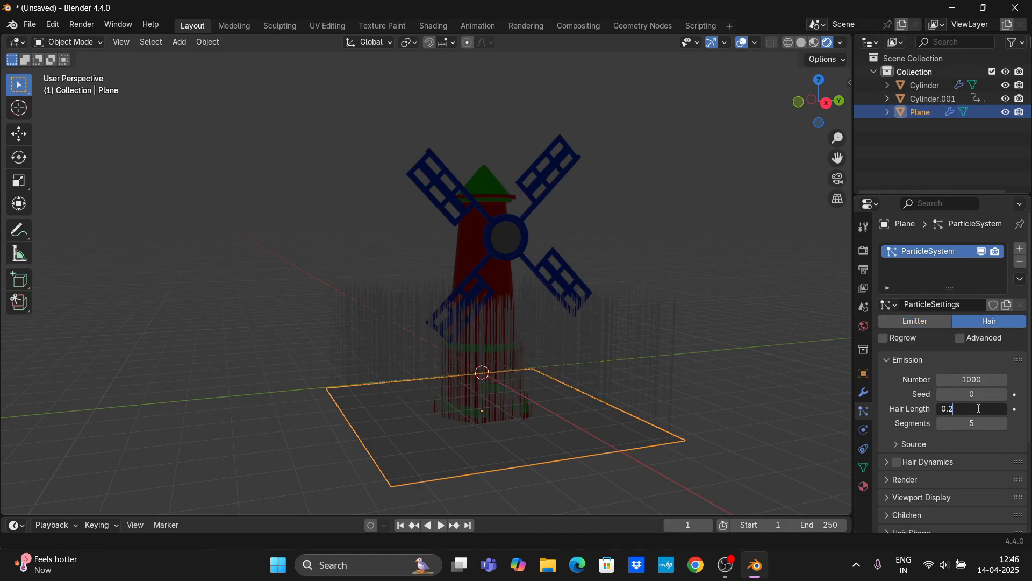
key("Return")
Set the ground plane's hair length to 0.36 m and its particle seed to 56.
left_click_drag(979, 408, 987, 409)
middle_click_drag(528, 472, 520, 452)
left_click_drag(972, 394, 990, 394)
Enable the advanced hair settings and set the Brownian physics force to 0.2.
scroll(955, 445, "down", 3)
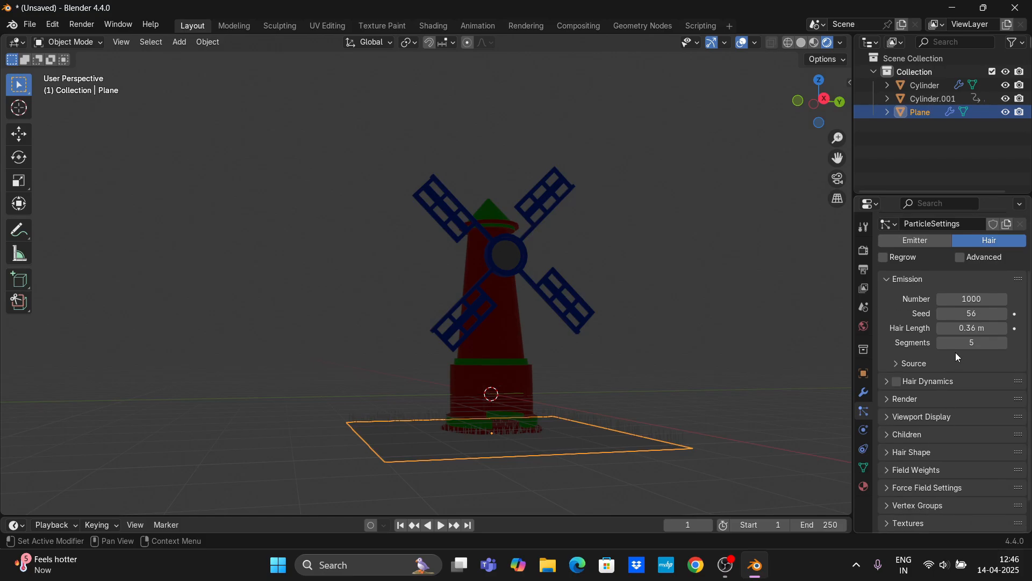
left_click(961, 258)
left_click(905, 435)
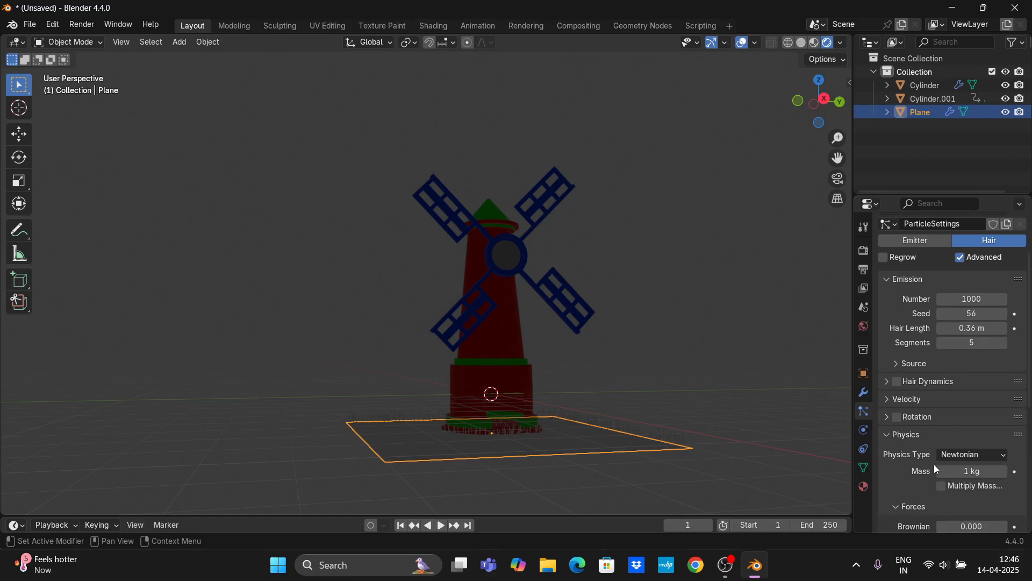
scroll(962, 470, "down", 2)
left_click(965, 472)
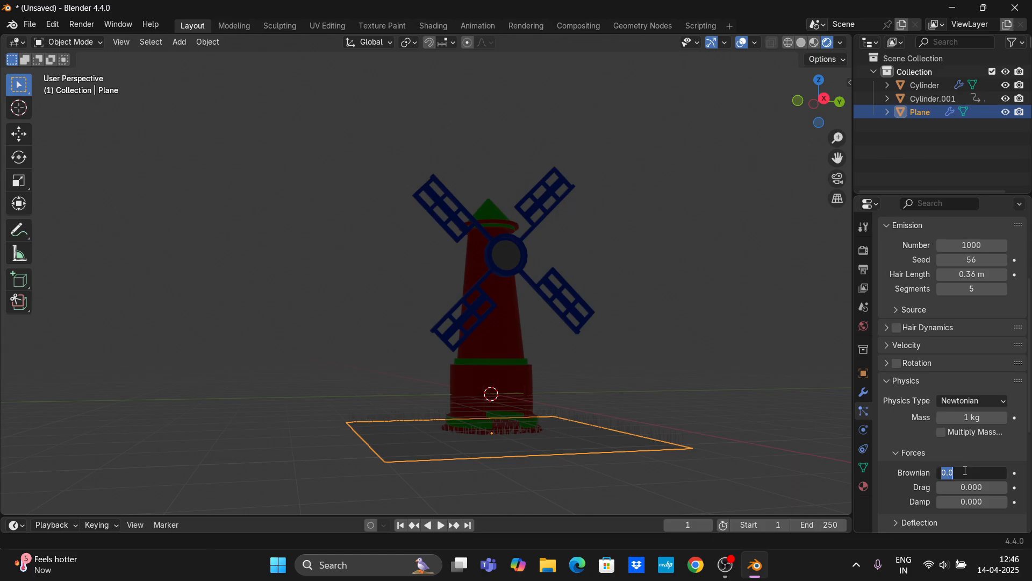
type("0.2")
key("Return")
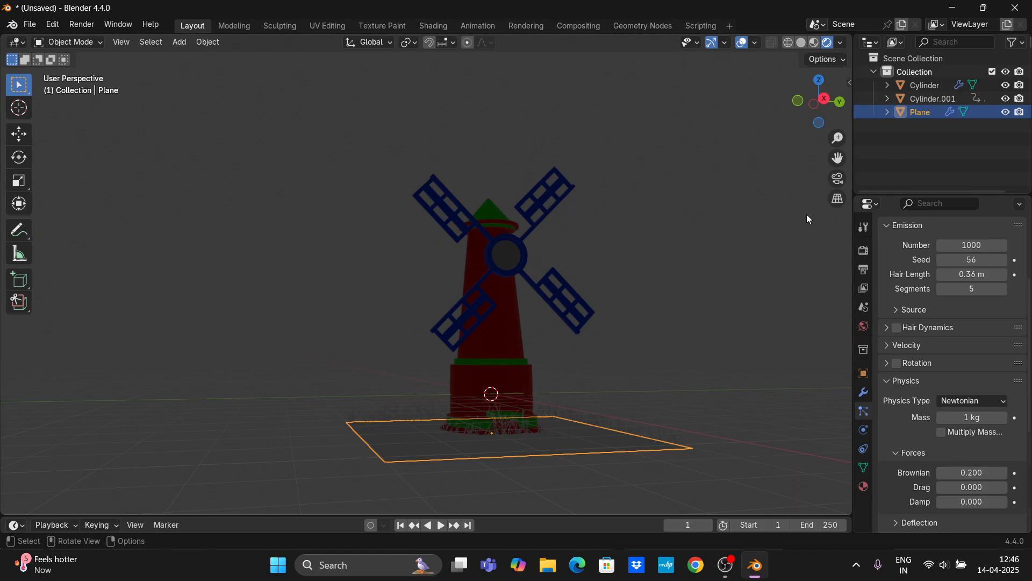
Set the grass particles' hair length to 0.25 m and the seed to 16.
scroll(768, 431, "down", 1)
middle_click_drag(769, 430, 758, 445)
scroll(972, 341, "up", 3)
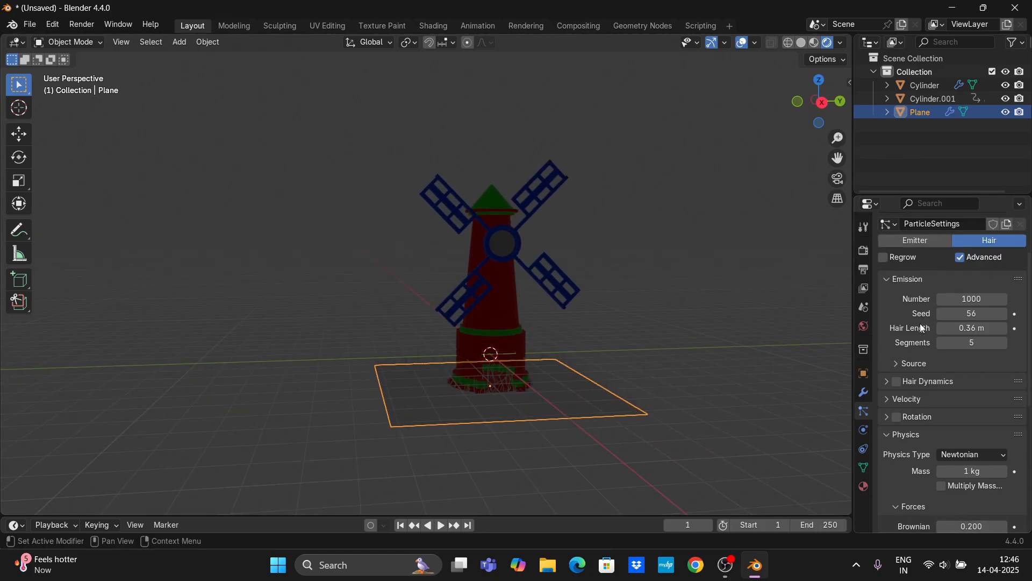
left_click_drag(972, 355, 959, 355)
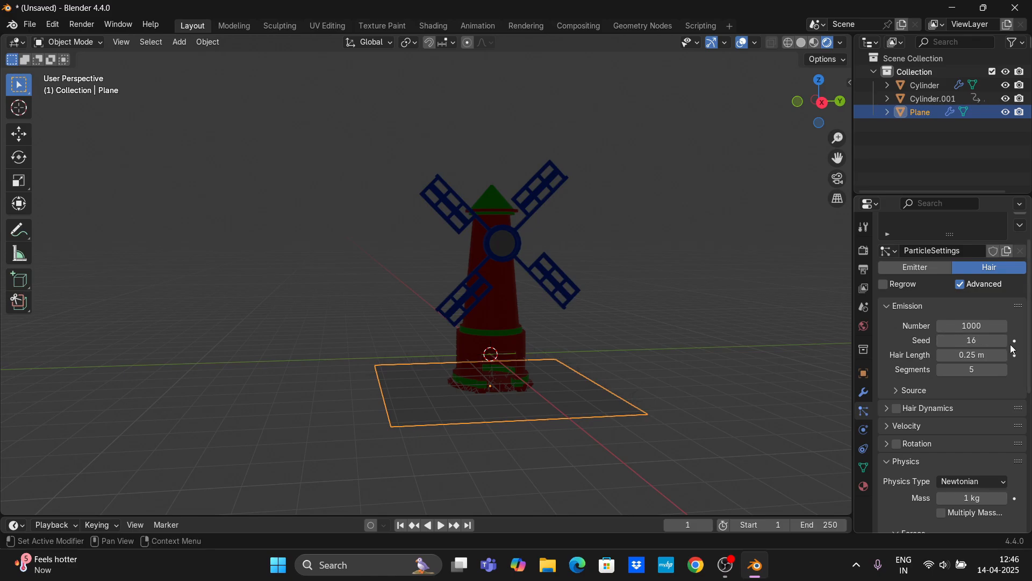
scroll(934, 417, "down", 5)
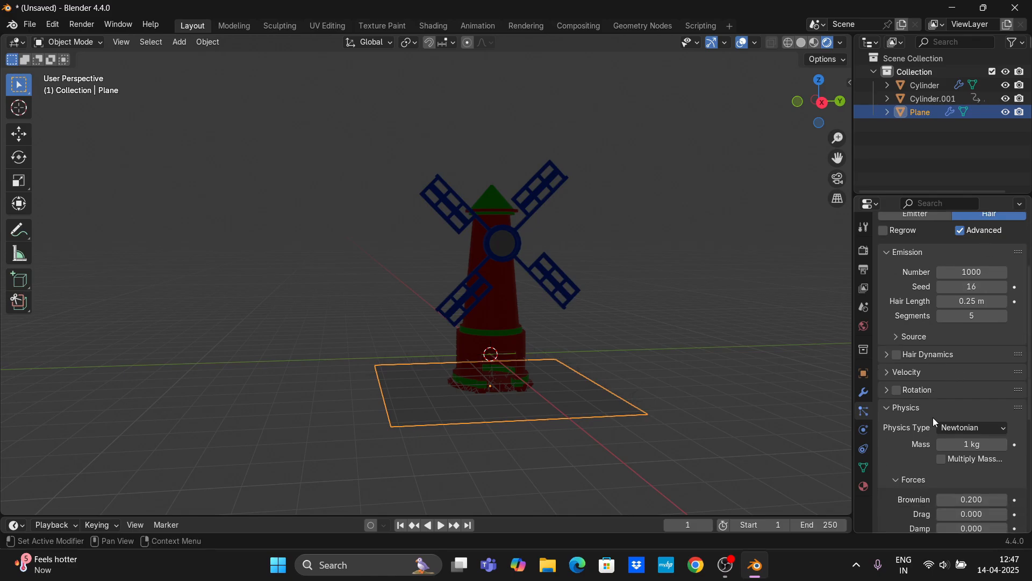
Give the ground plane a new material with a light green base color.
left_click(864, 487)
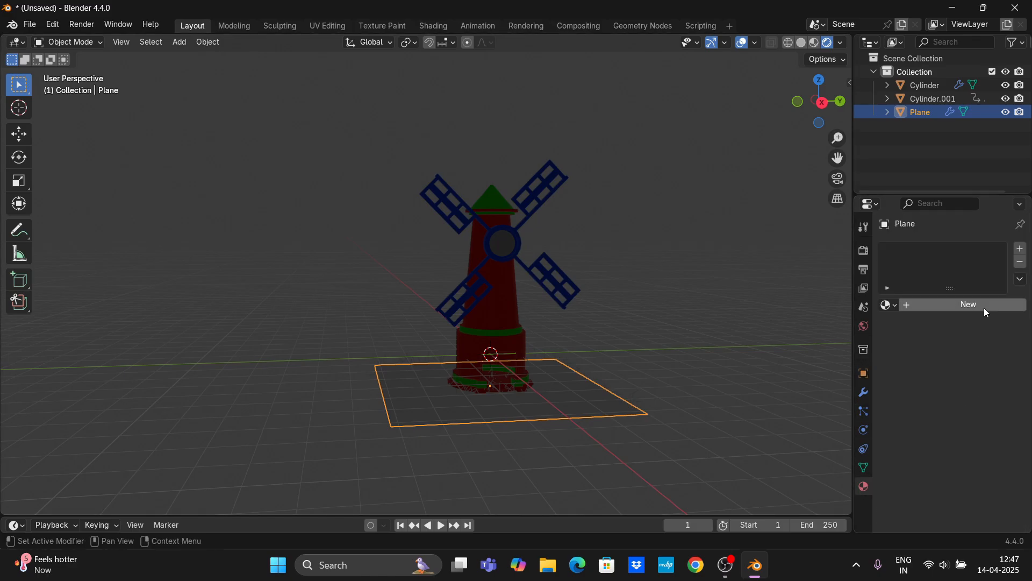
left_click(968, 305)
left_click(982, 388)
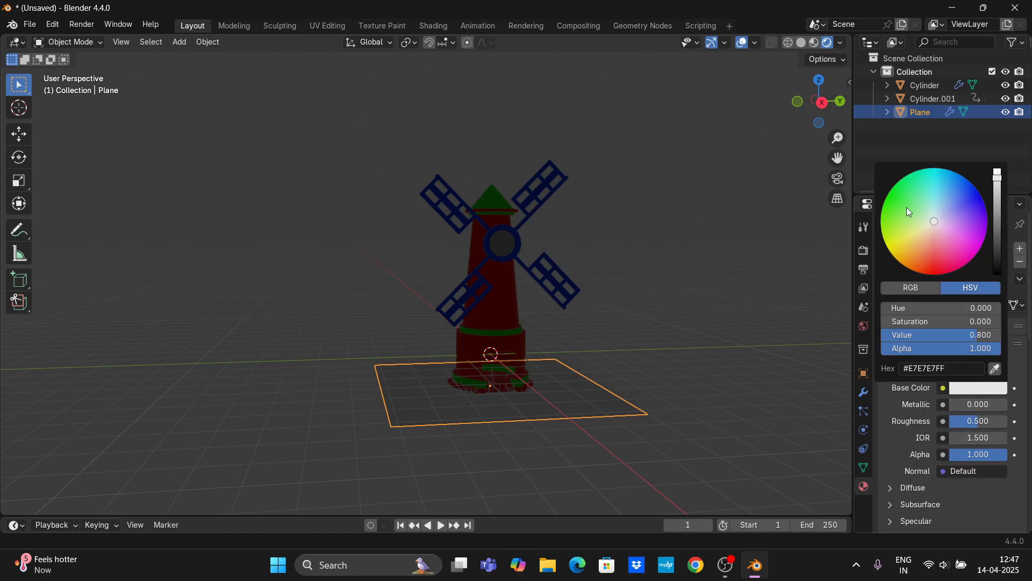
left_click_drag(906, 209, 900, 211)
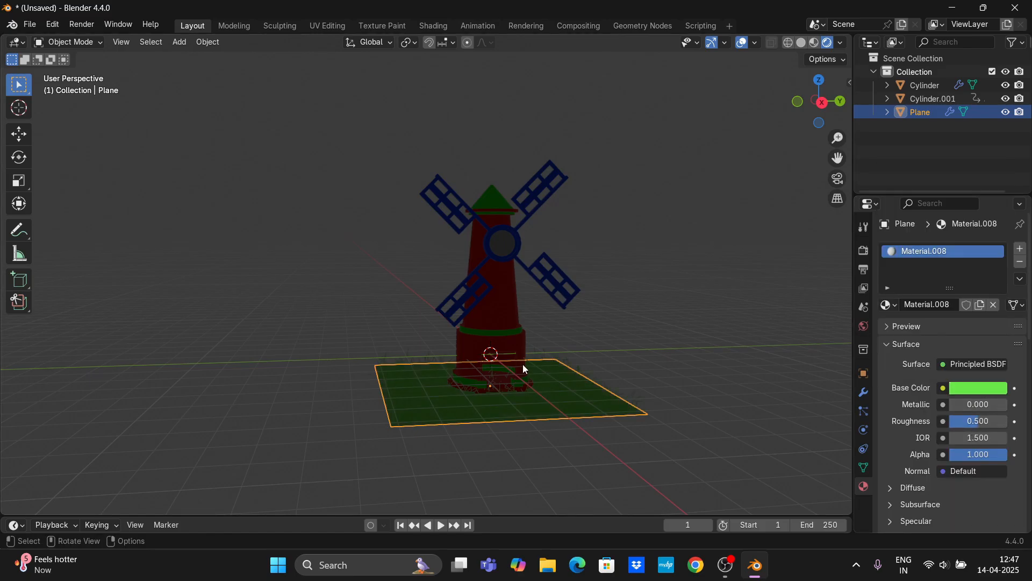
Add an area light at the world origin and scale it up uniformly by about 9.16.
key("shift+a")
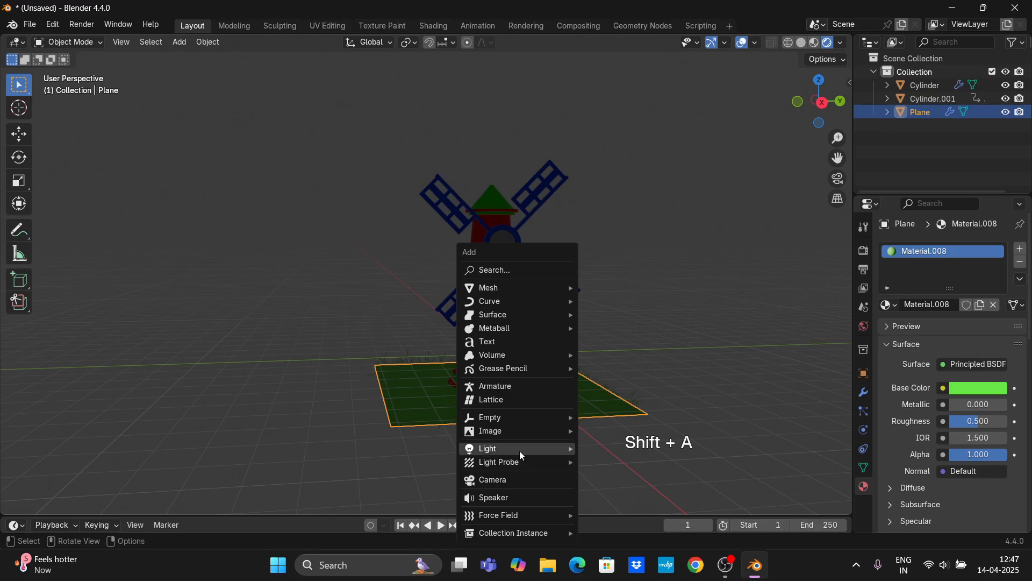
mouse_move(519, 450)
left_click(606, 491)
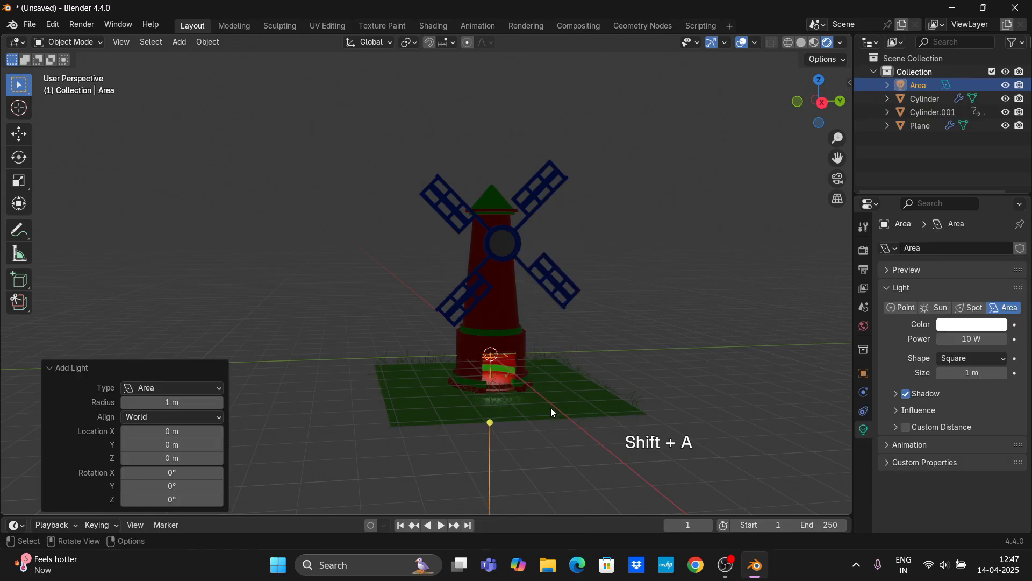
key("s")
left_click(376, 449)
Raise the area light about 9.4 m along Z above the windmill.
scroll(468, 440, "down", 3)
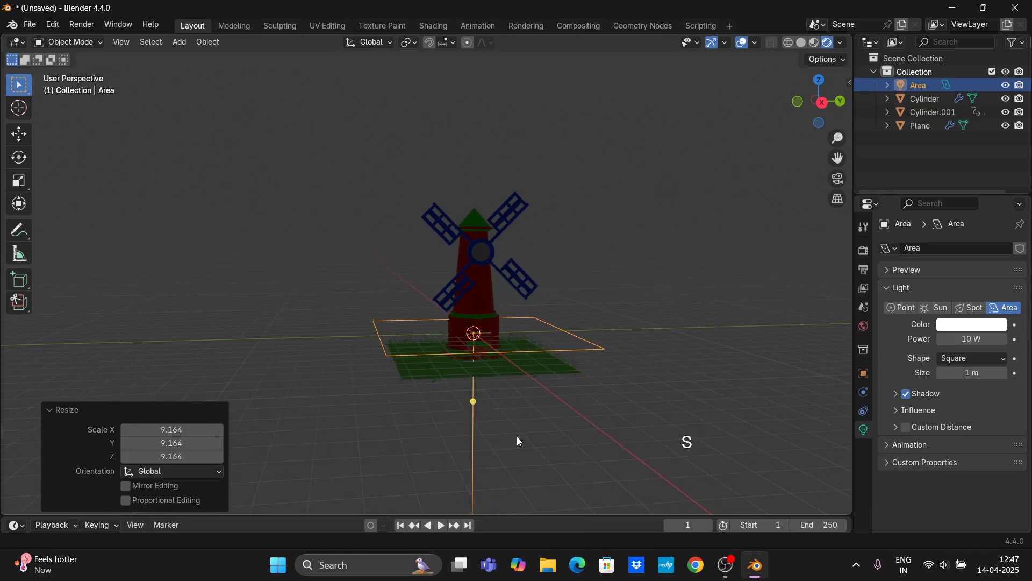
scroll(518, 437, "up", 1)
key("g")
key("z")
left_click(499, 167)
Adjust the area light's power to about 715 W.
right_click(464, 133)
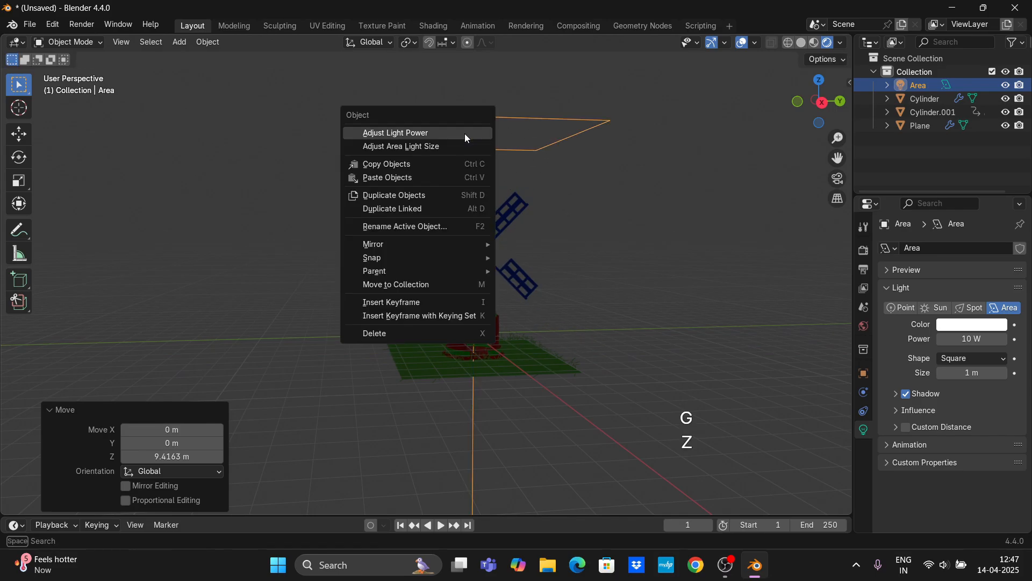
left_click(465, 133)
left_click(822, 195)
scroll(712, 353, "up", 3)
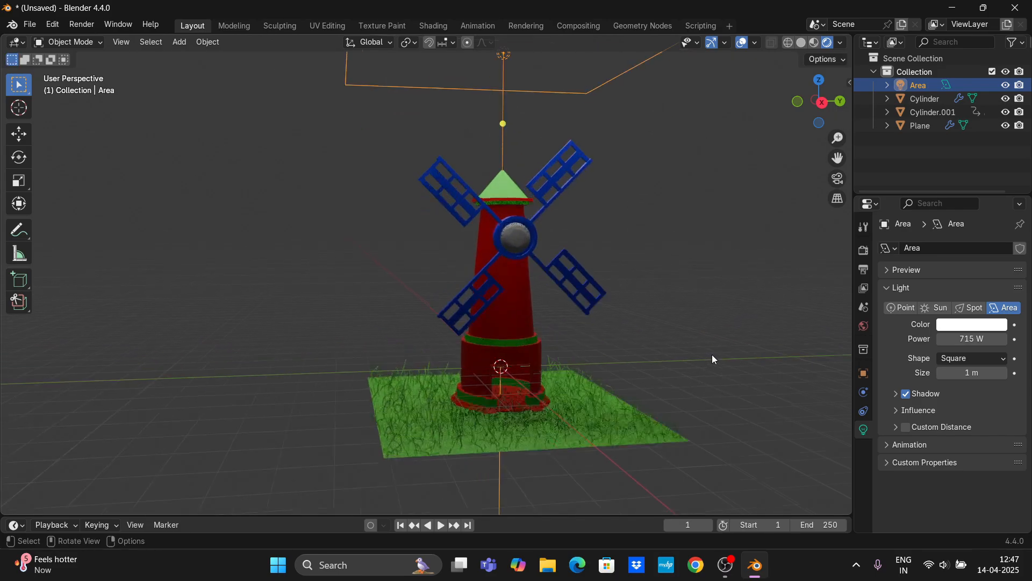
Set the ground plane's hair particle number to 30000 for denser grass, and deselect the plane.
left_click(616, 443)
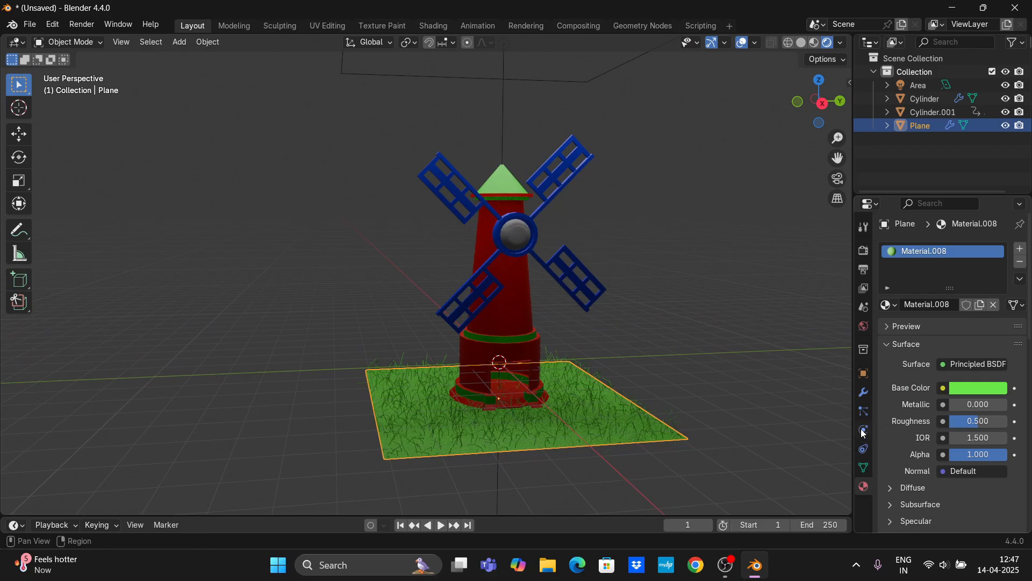
left_click(865, 412)
left_click(965, 381)
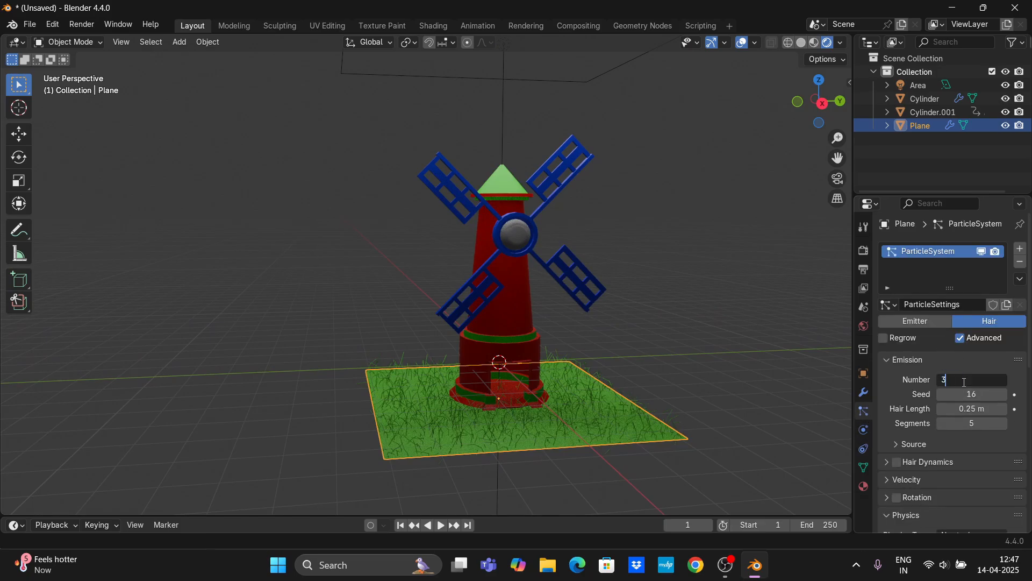
type("30000")
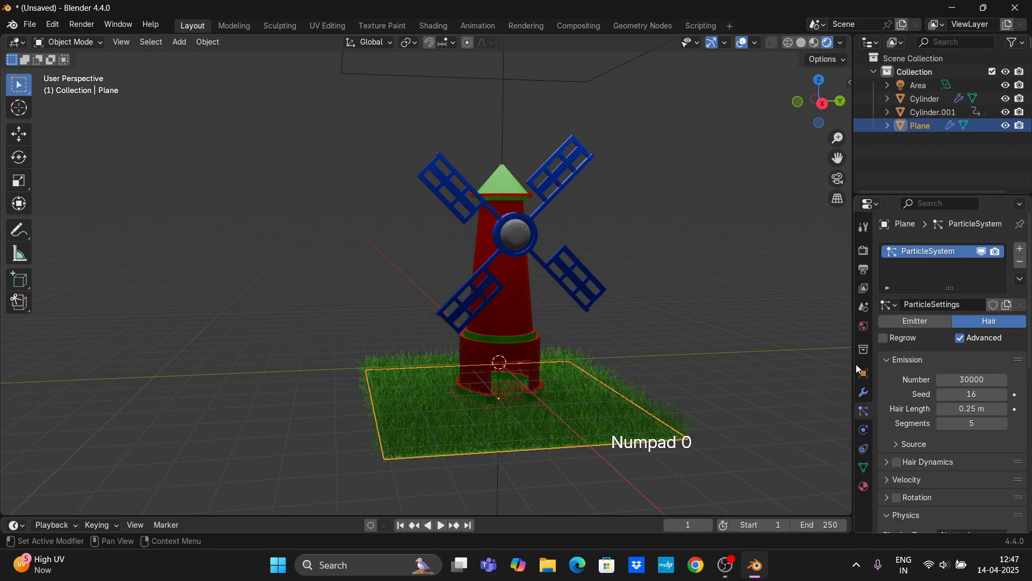
left_click(711, 322)
mouse_move(720, 340)
middle_mouse_down()
mouse_move(750, 334)
mouse_move(738, 329)
middle_mouse_up()
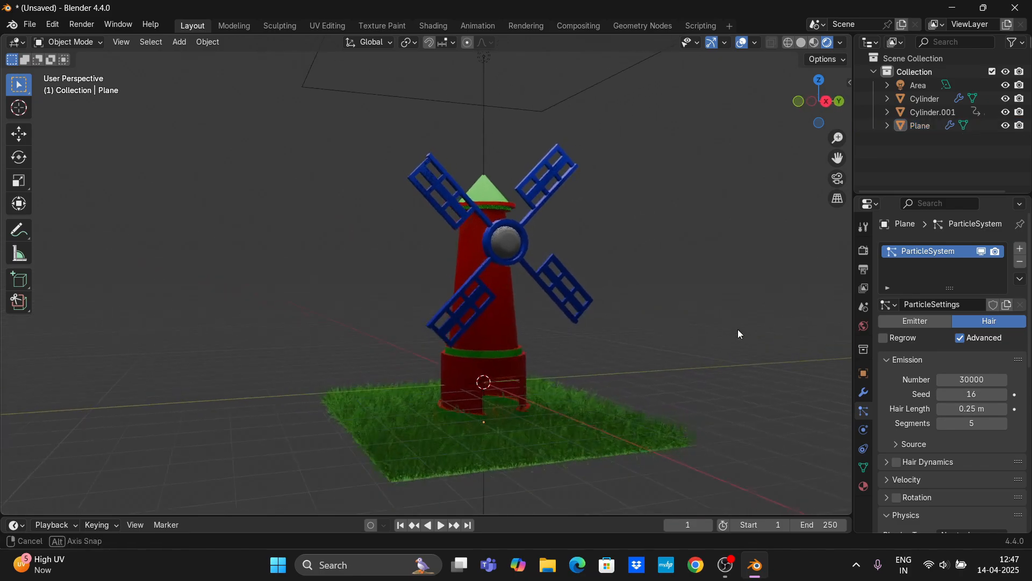
Lower the grass plane about 0.16 m along Z and deselect it.
left_click(652, 435)
key("g")
key("z")
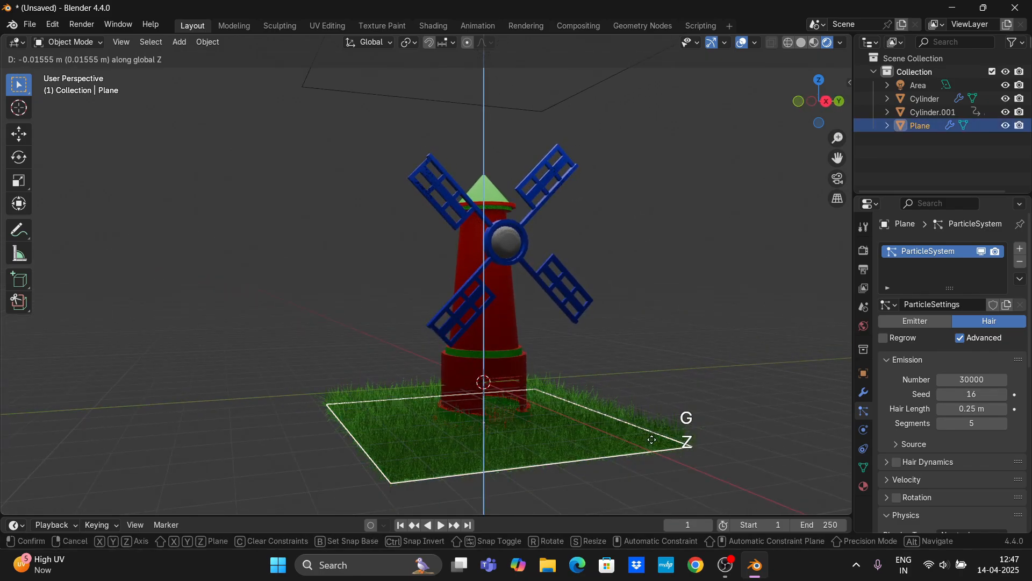
left_click(653, 438)
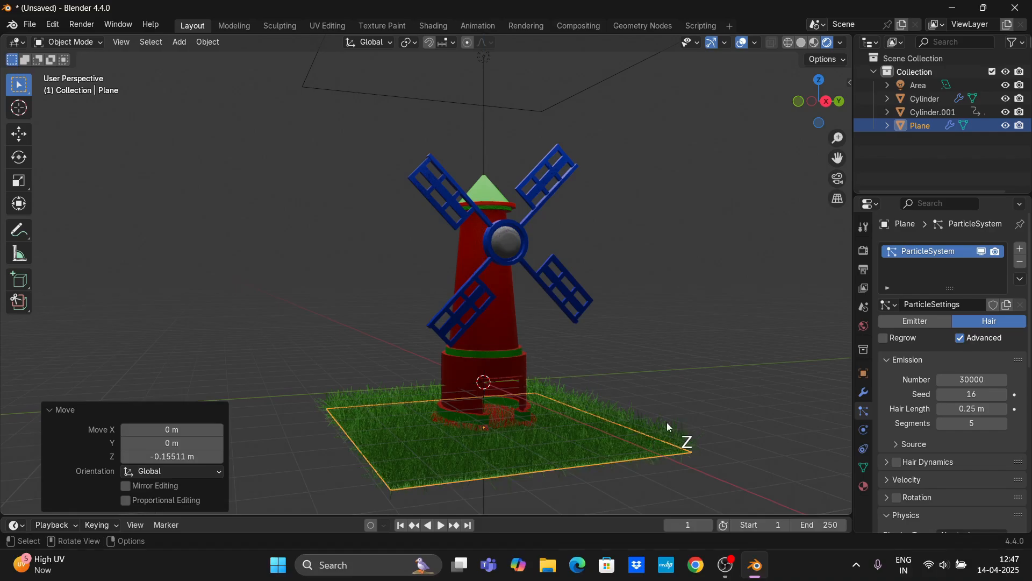
left_click(721, 356)
mouse_move(721, 356)
middle_mouse_down()
mouse_move(740, 335)
mouse_move(769, 346)
mouse_move(726, 359)
mouse_move(722, 350)
middle_mouse_up()
scroll(667, 279, "down", 2)
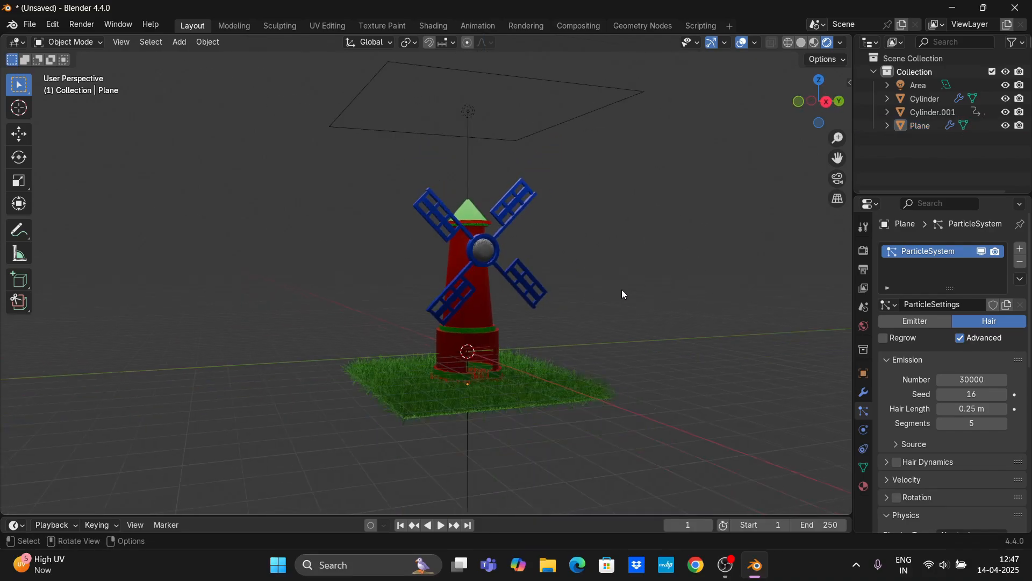
Add a sun light at the world origin.
key("shift+a")
mouse_move(550, 266)
left_click(614, 280)
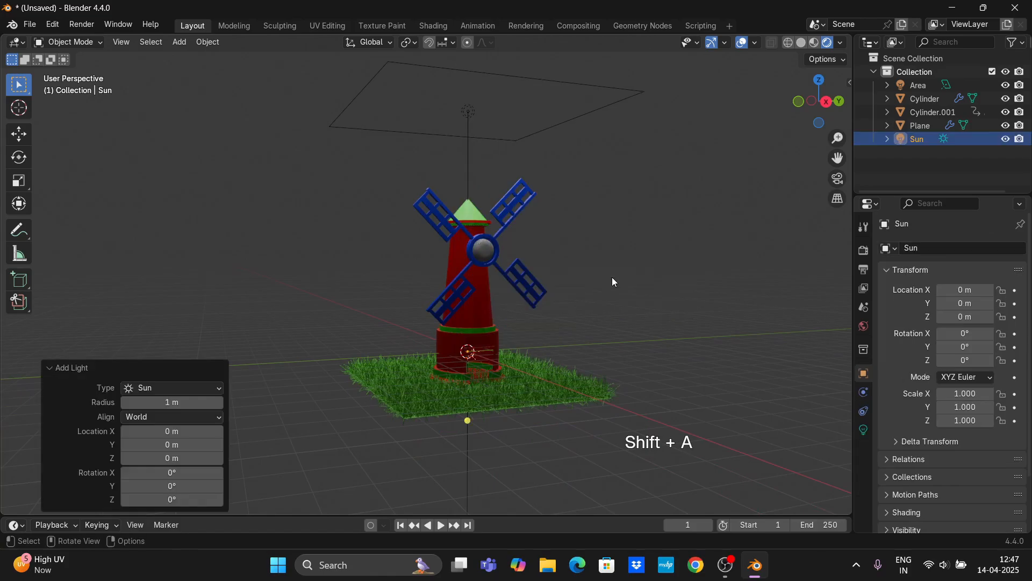
Set the sun light's strength to 3 and deselect the light.
left_click(864, 430)
left_click(971, 339)
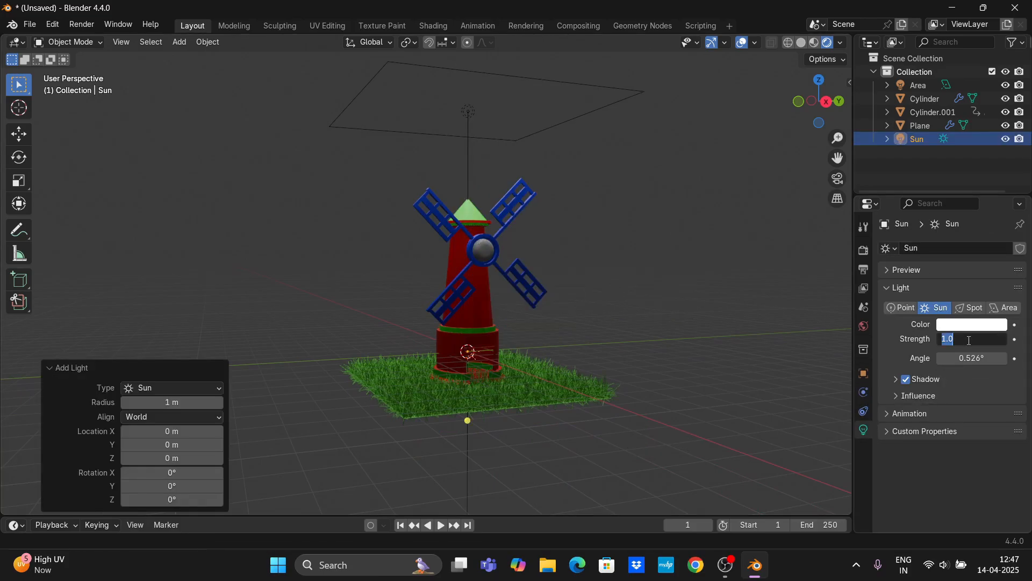
key("Return")
left_click(737, 325)
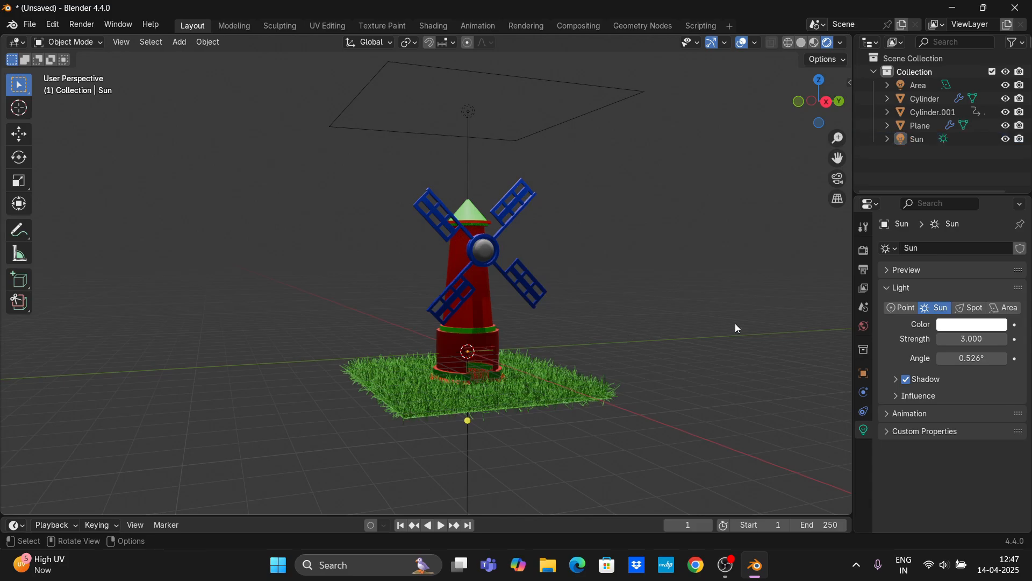
Hide the viewport overlays and play the windmill animation from several angles, stopping it and returning to frame 1.
left_click(742, 42)
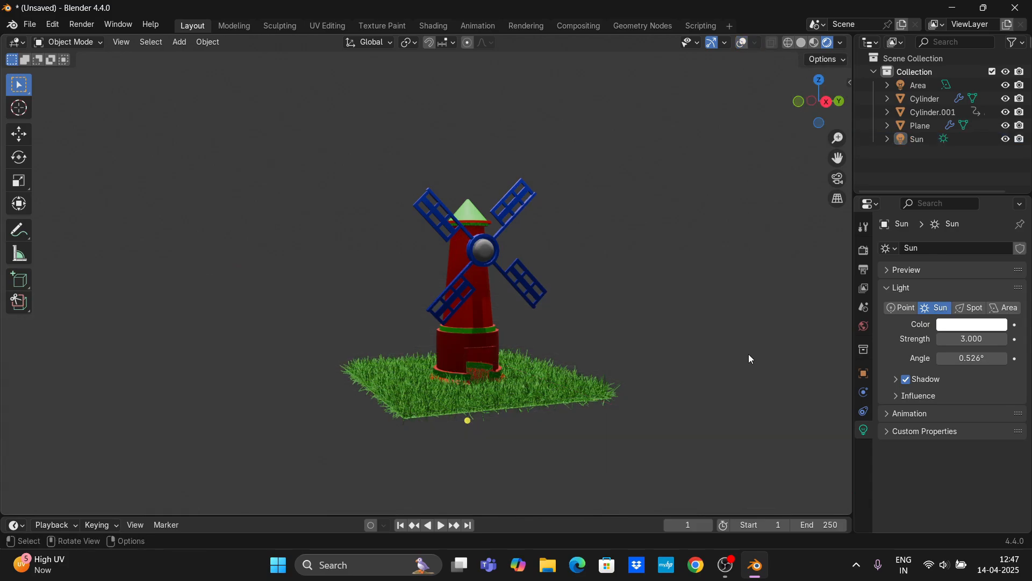
middle_click_drag(748, 353, 742, 356)
middle_click_drag(705, 389, 718, 396)
left_click(571, 419)
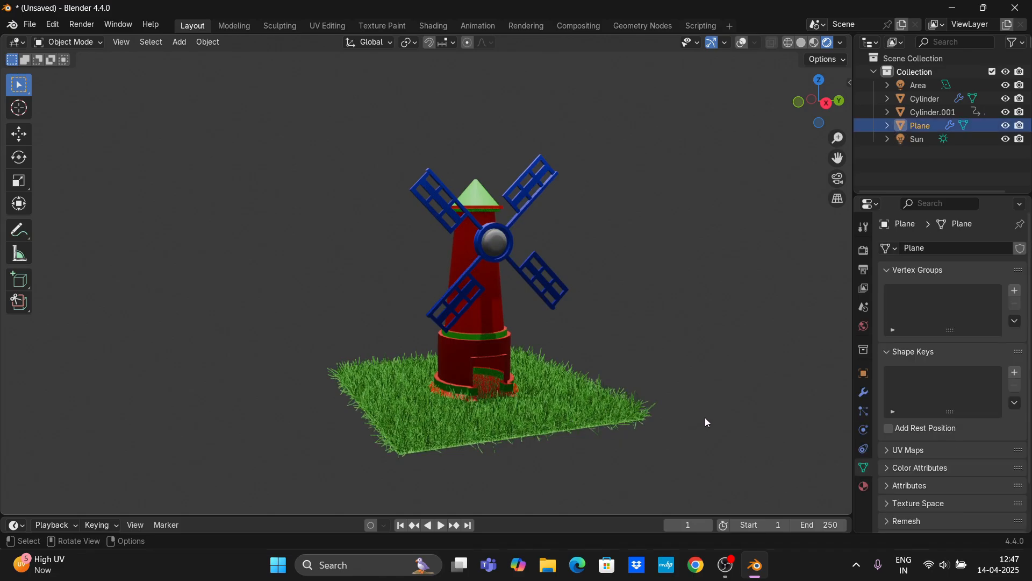
key("space")
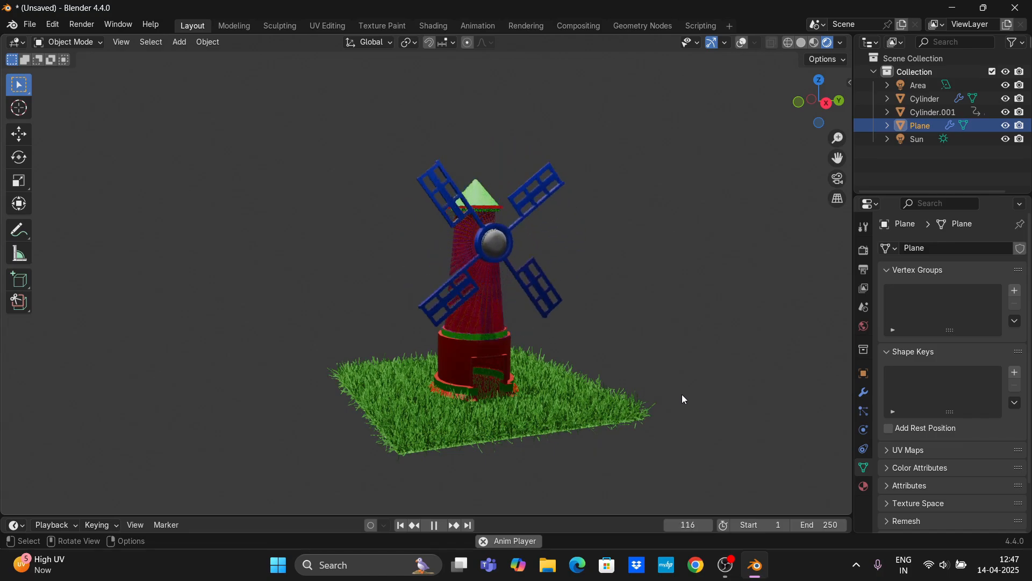
middle_click_drag(682, 395, 704, 430)
key("space")
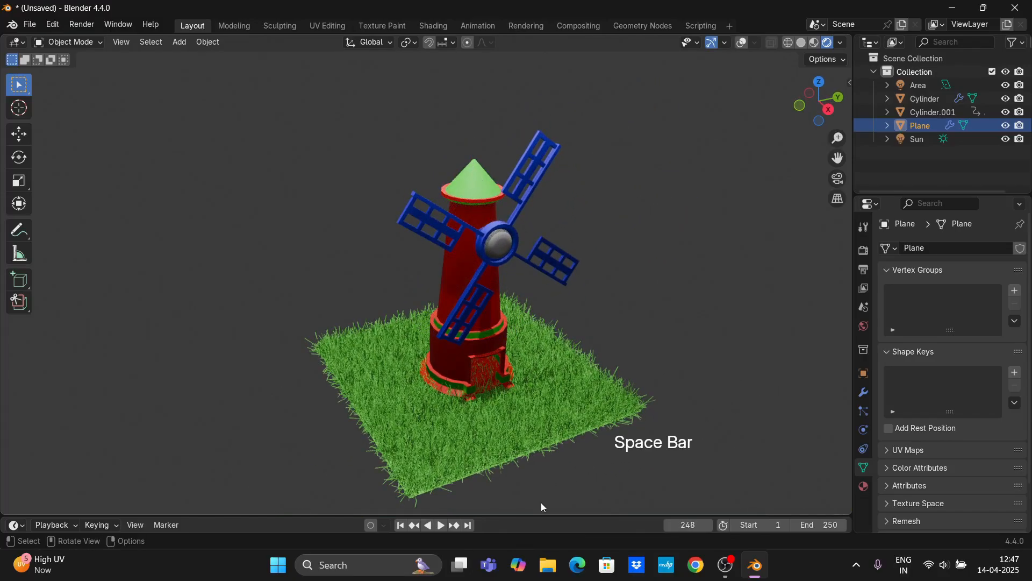
left_click(402, 526)
scroll(543, 291, "down", 2)
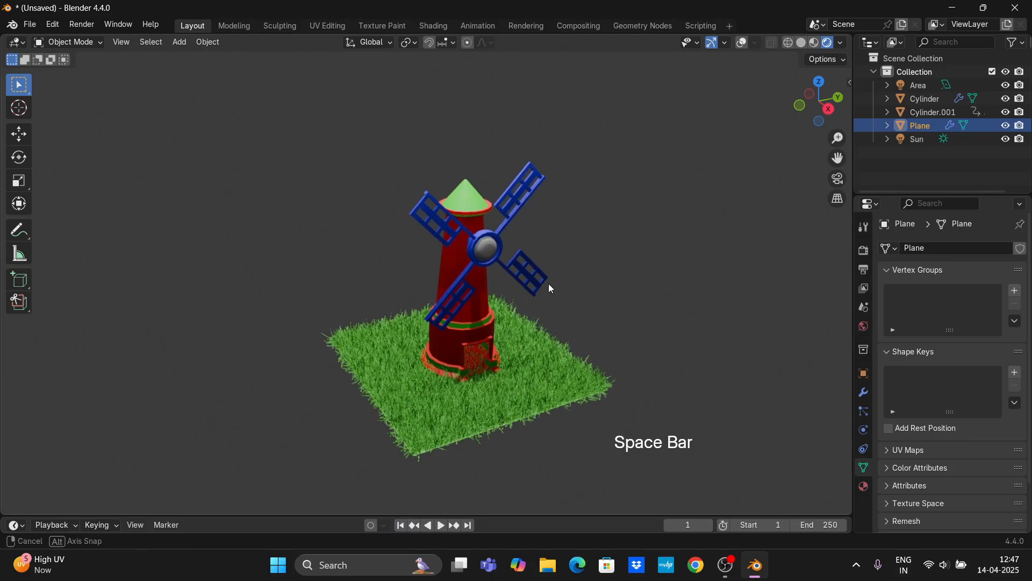
Show the viewport overlays and duplicate the area light above the windmill, moving the copy about 6.74 m along X.
left_click(744, 43)
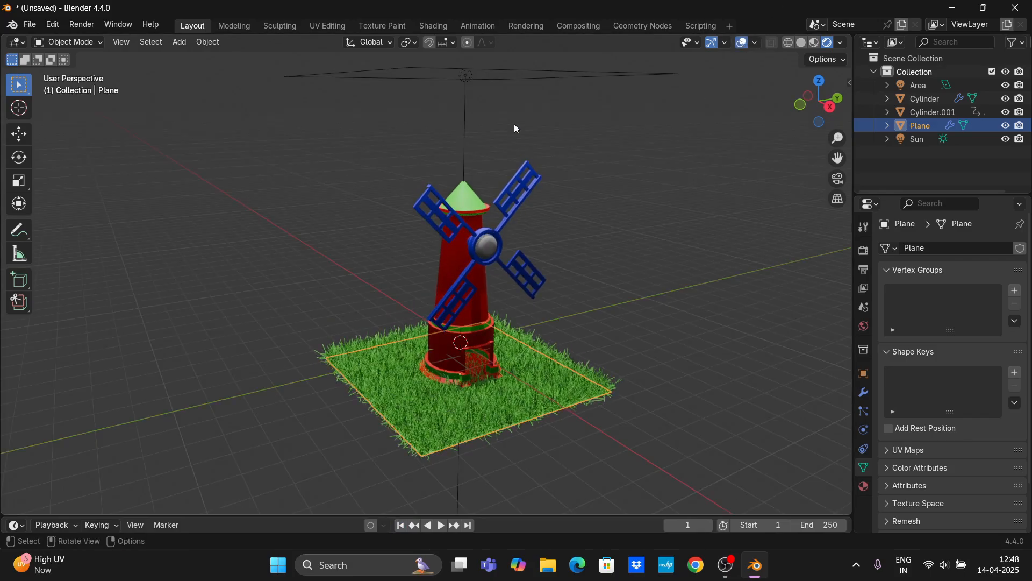
left_click(473, 75)
scroll(536, 183, "down", 2)
key("shift+d")
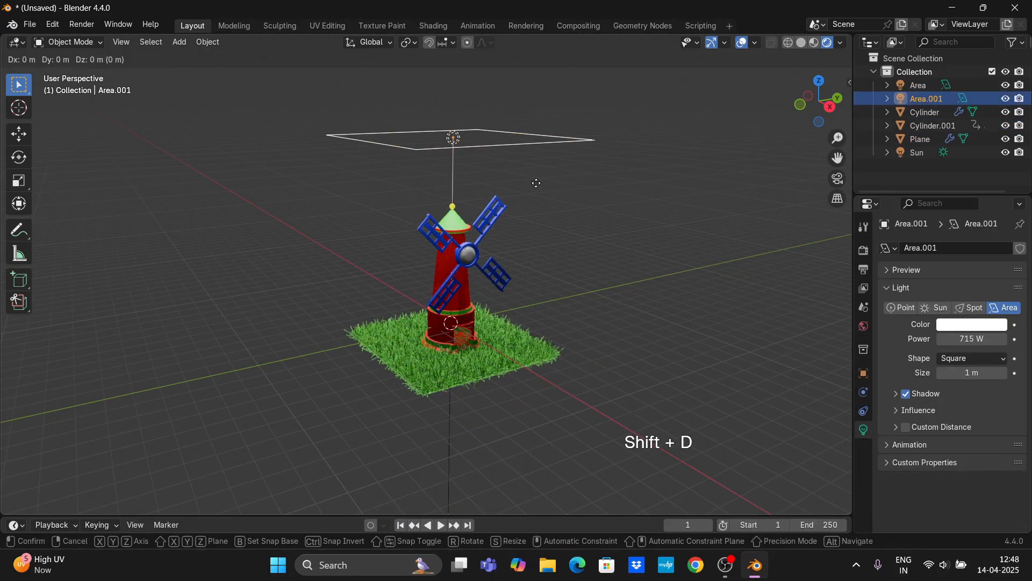
key("x")
left_click(618, 264)
Rotate the duplicated area light about 40.2° around Y toward the windmill and adjust its power to about 828 W.
key("r")
key("y")
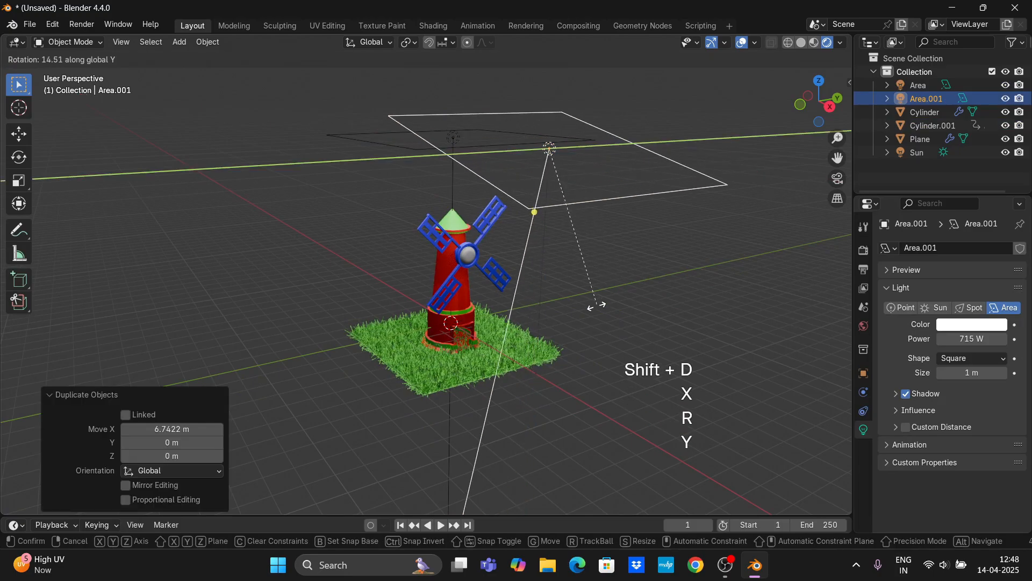
left_click(547, 205)
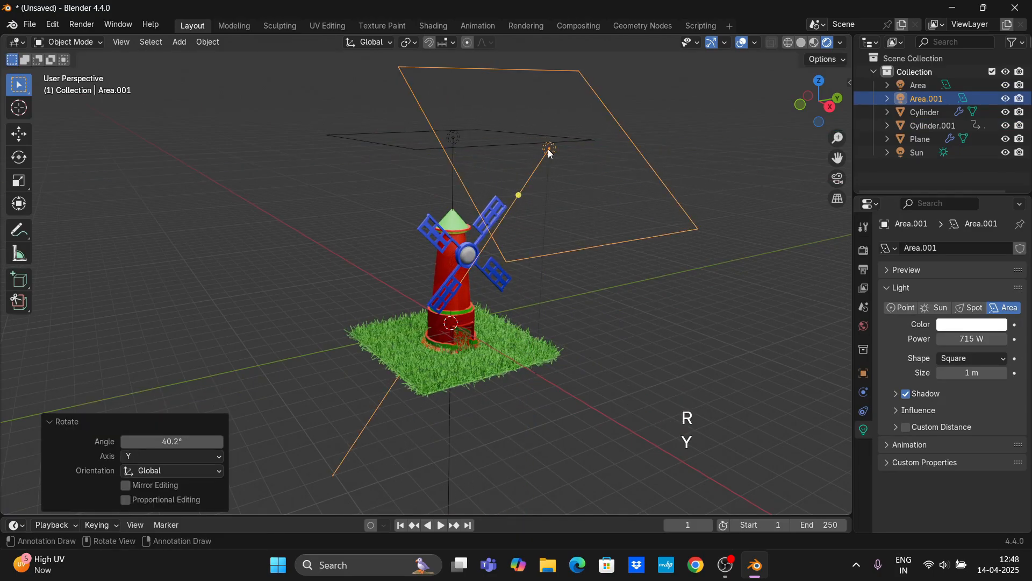
left_click_drag(549, 154, 607, 154)
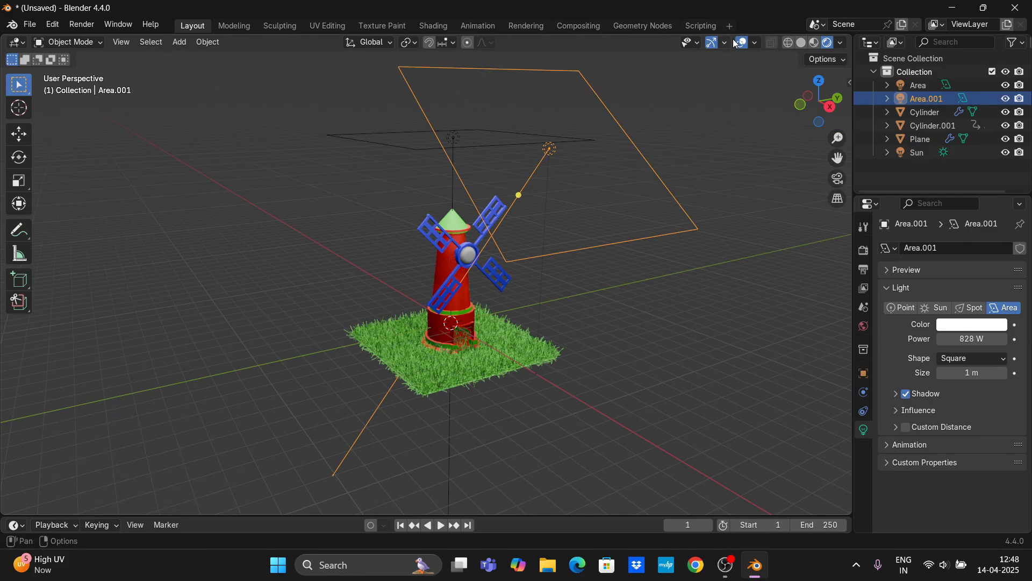
Preview the blade rotation under the new lighting without overlays, and return the playback to frame 1.
left_click(743, 43)
left_click(479, 285)
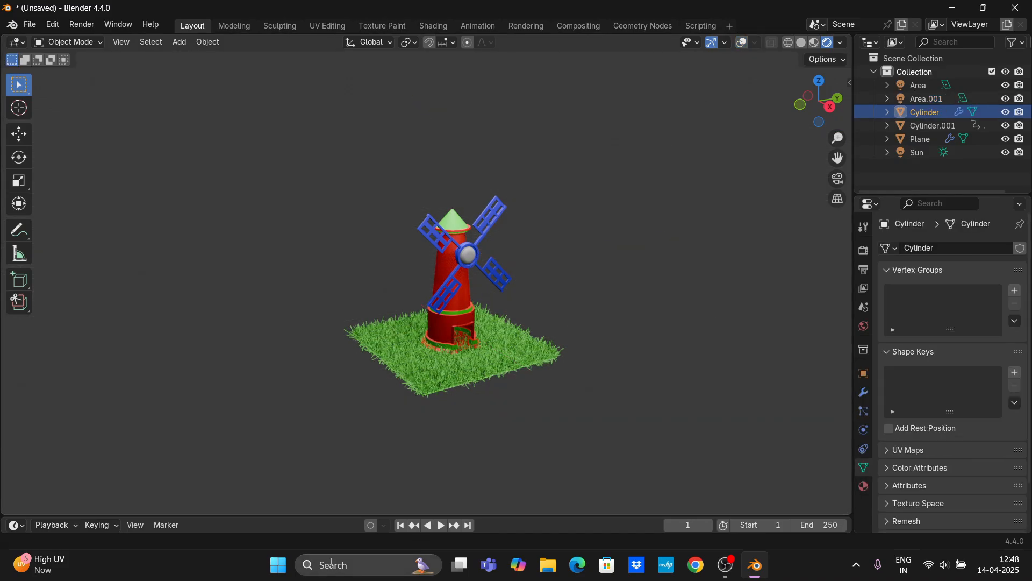
scroll(638, 376, "up", 3)
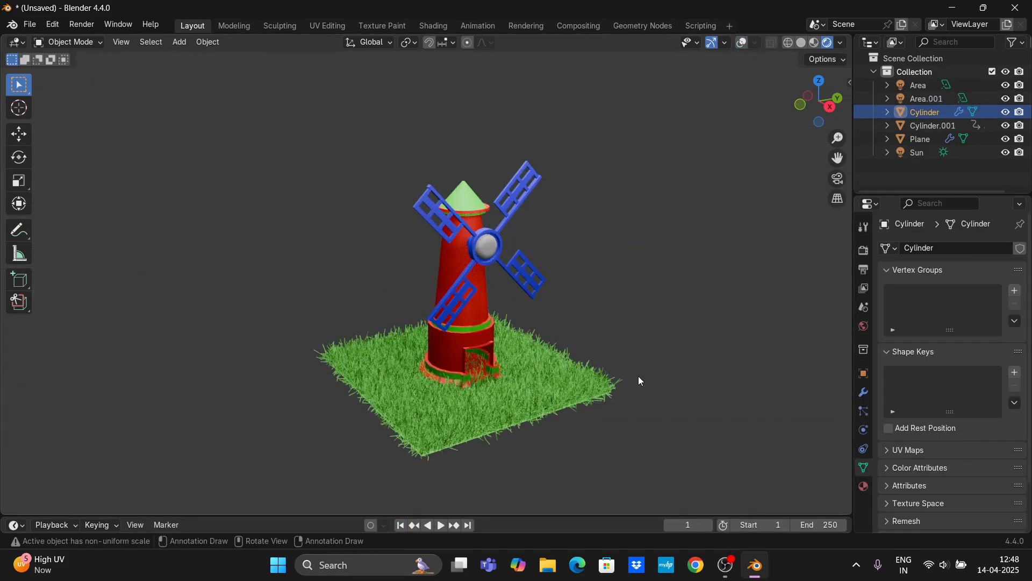
key("space")
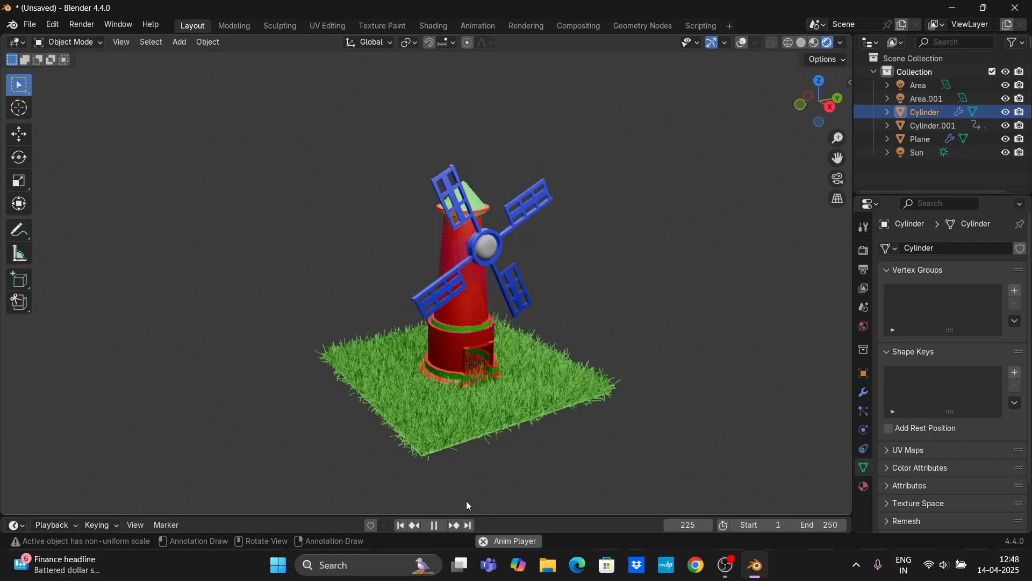
left_click(434, 525)
left_click(400, 526)
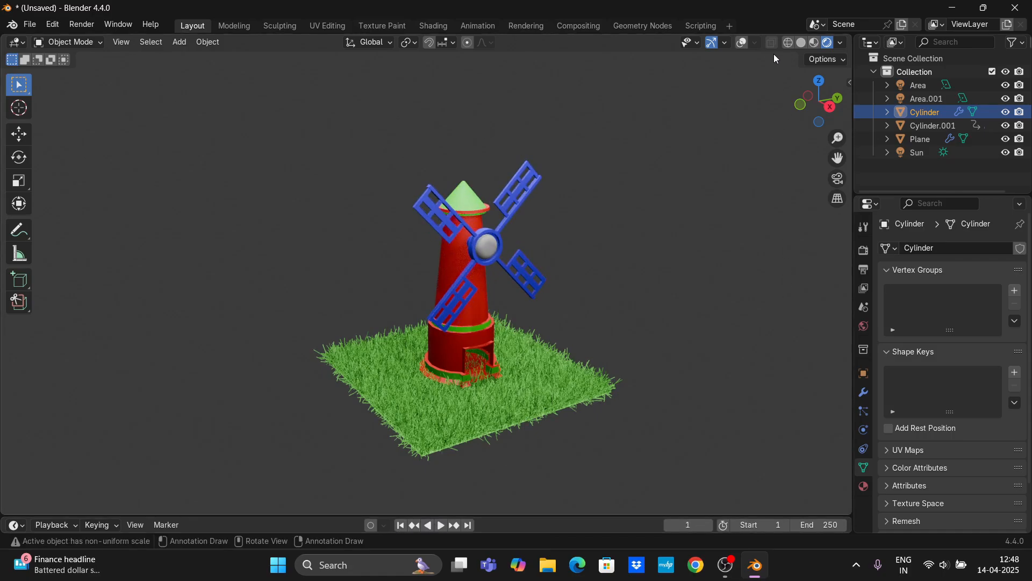
Change the scene's render engine from EEVEE to Cycles and view the rendered windmill without overlays.
left_click(744, 42)
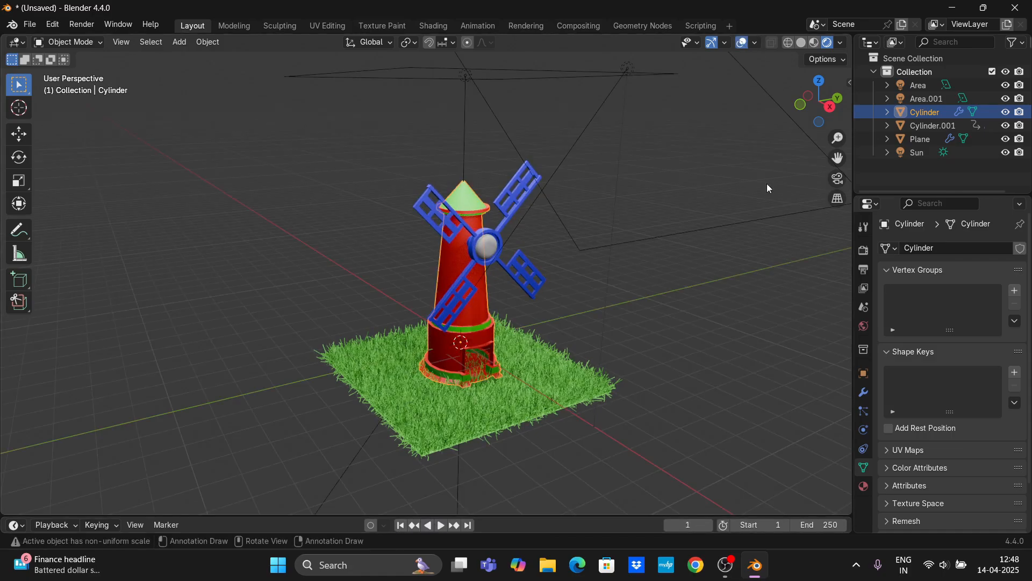
left_click(862, 251)
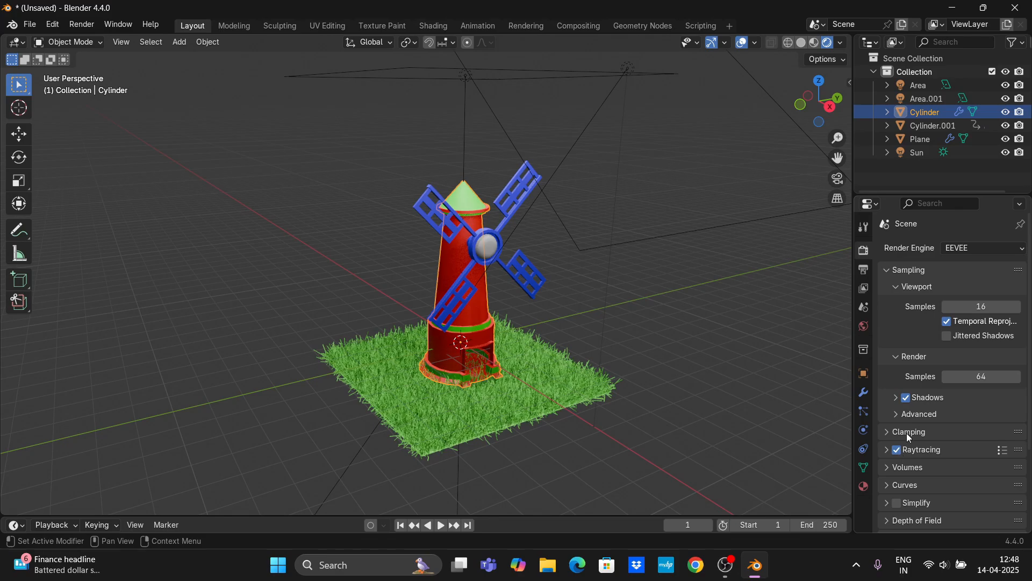
left_click(989, 245)
left_click(975, 295)
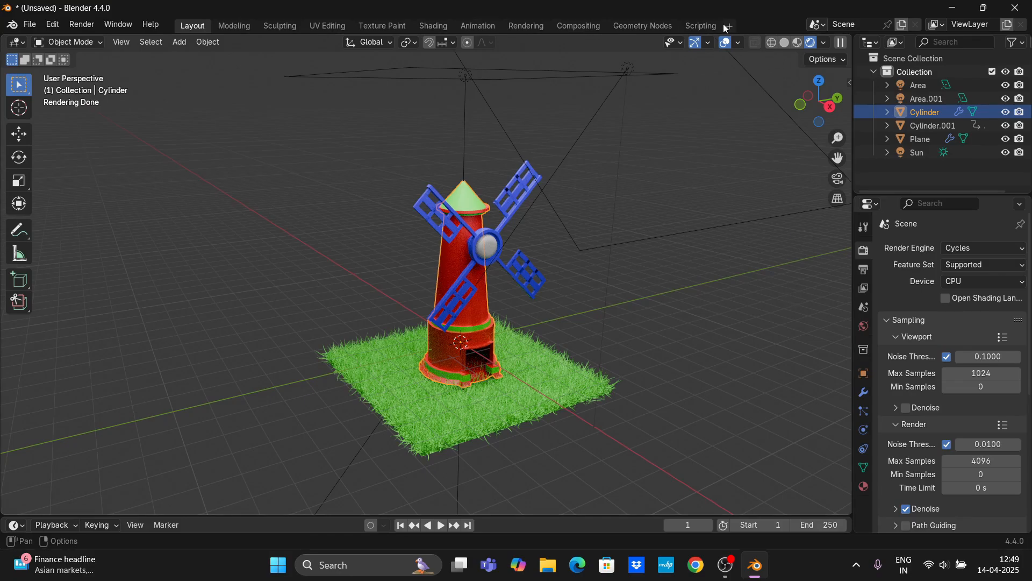
left_click(729, 46)
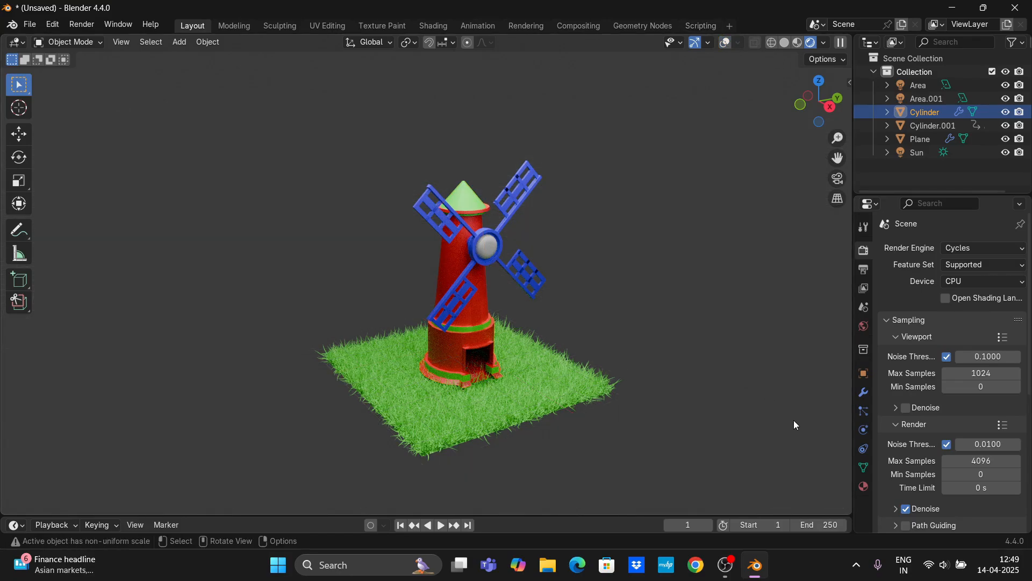